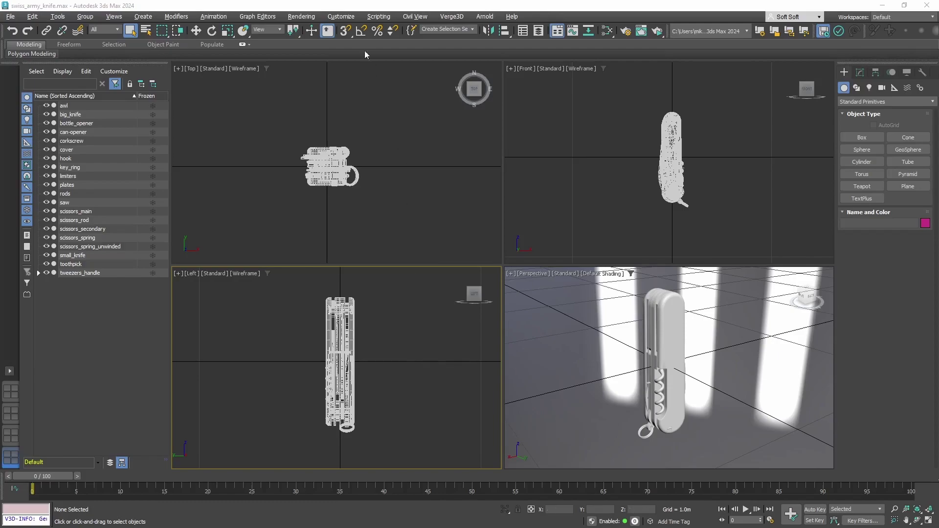
Step: In Environment and Effects, set the Environment Map to a Bitmap loading studio_environment_1k.hdr
left_click(300, 19)
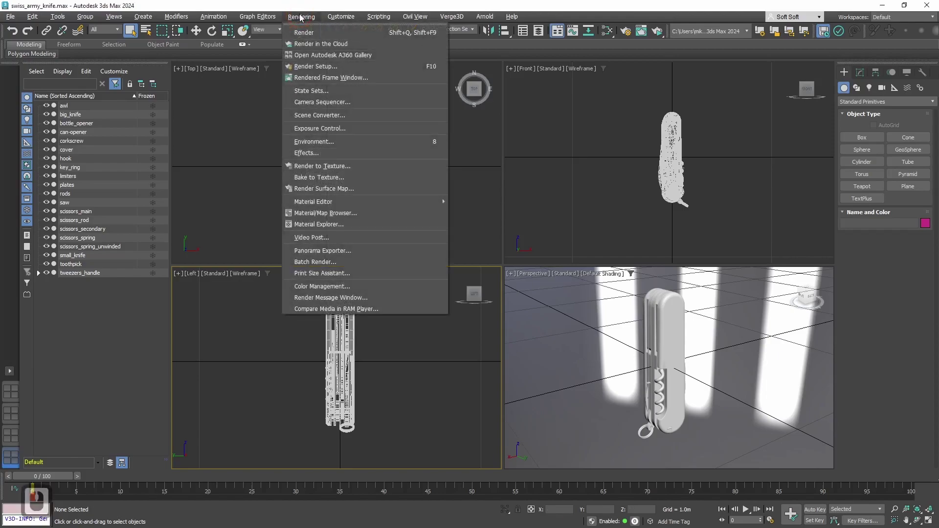
left_click(316, 142)
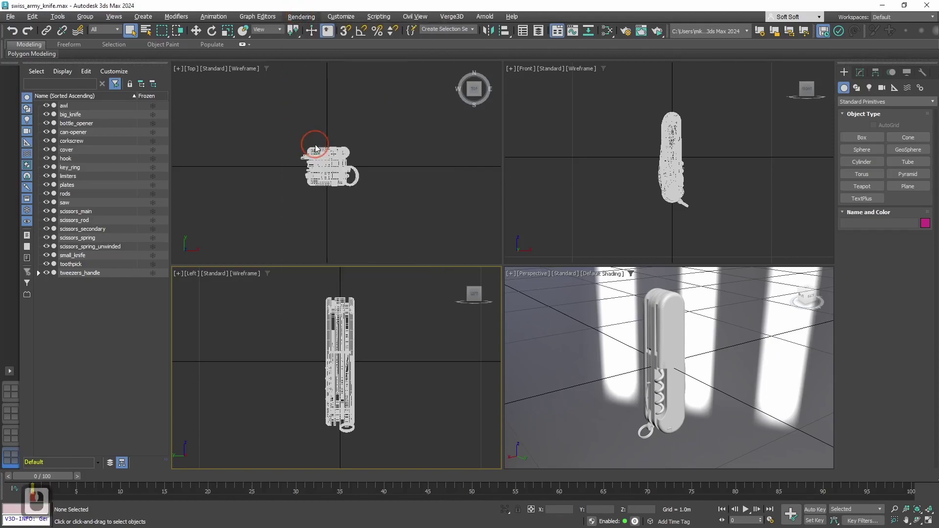
left_click_drag(365, 95, 383, 120)
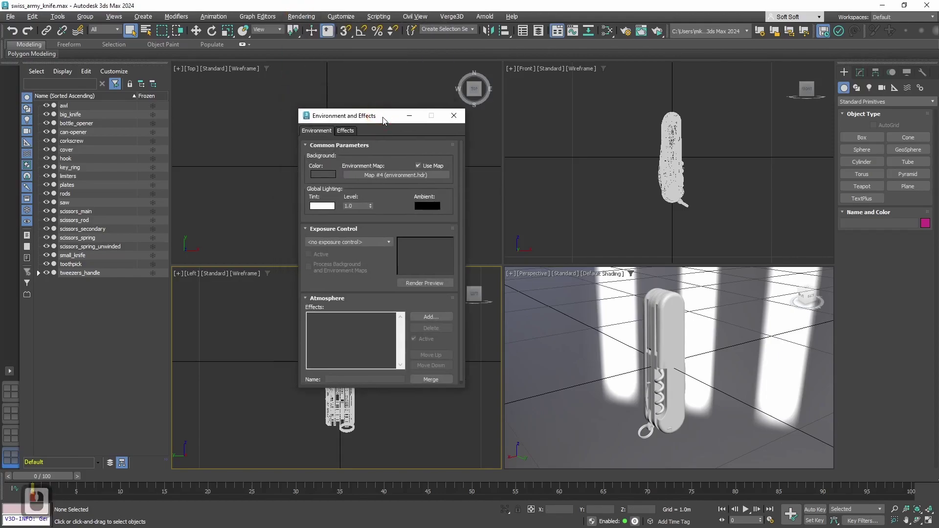
left_click(387, 176)
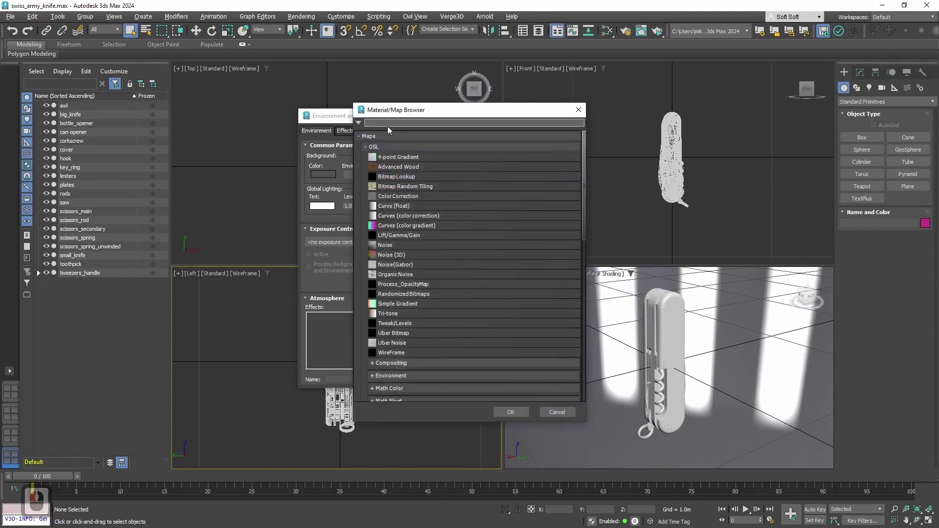
left_click(388, 123)
type("bitm")
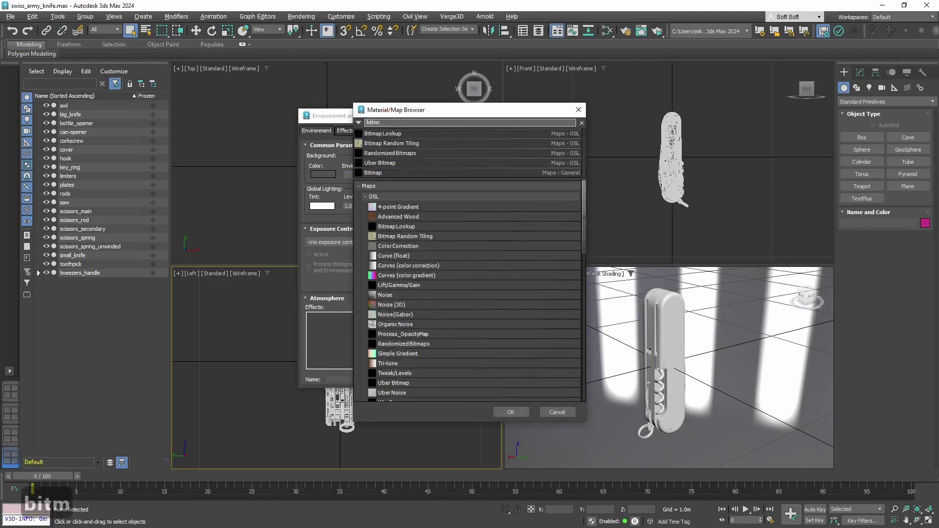
double_click(388, 172)
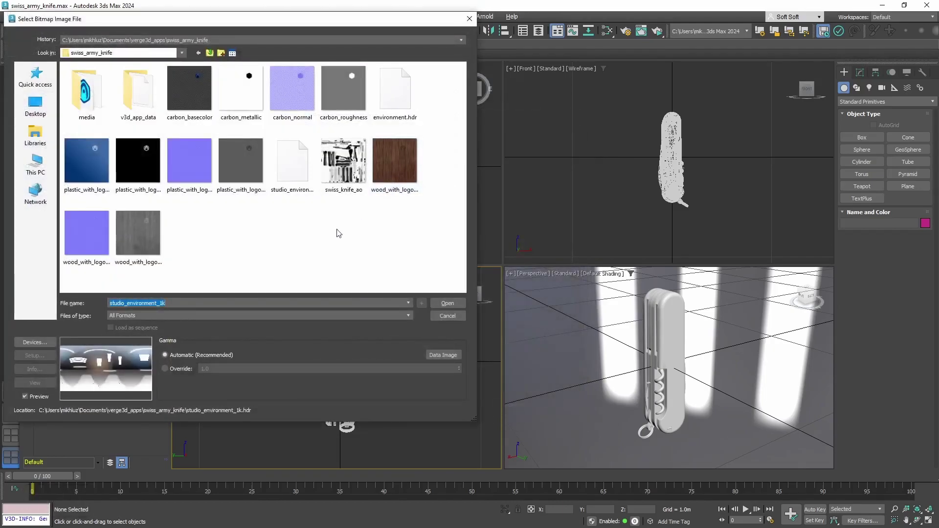
left_click(290, 168)
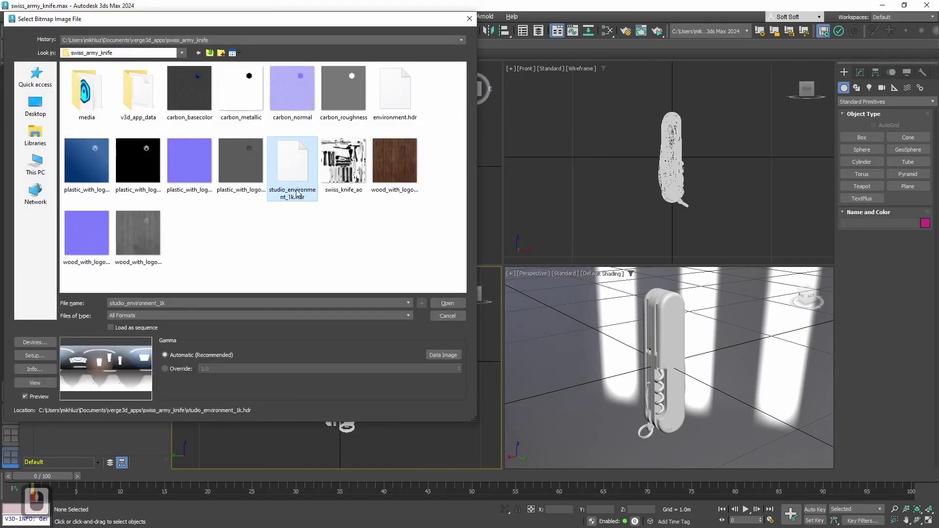
left_click(448, 304)
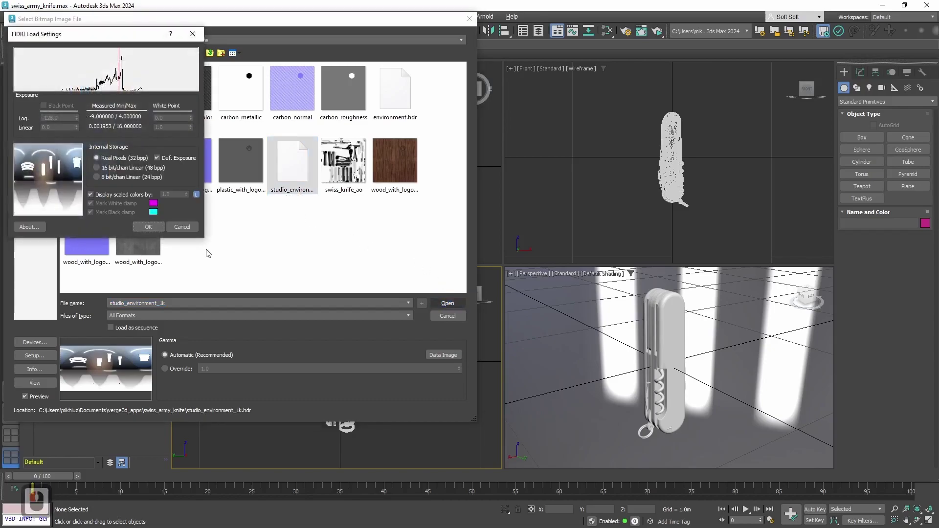
left_click(148, 228)
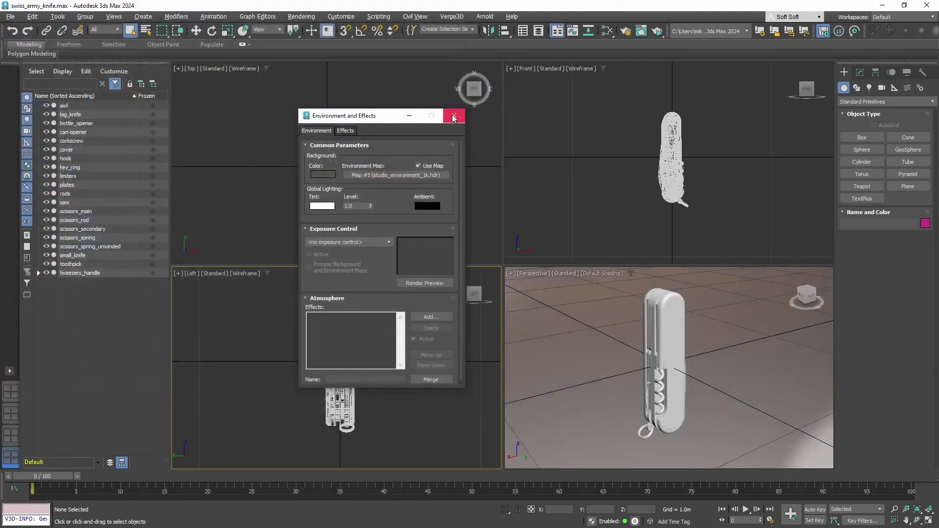
Step: Close the Environment dialog and switch the perspective view to High Quality shading
left_click(454, 116)
middle_click(646, 352, "alt")
middle_click_drag(646, 353, 636, 373, "alt")
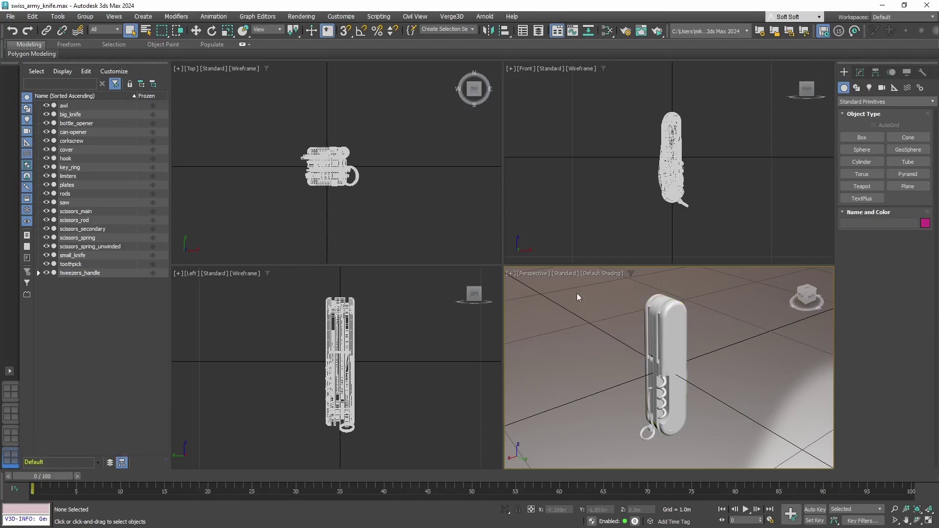
left_click(567, 274)
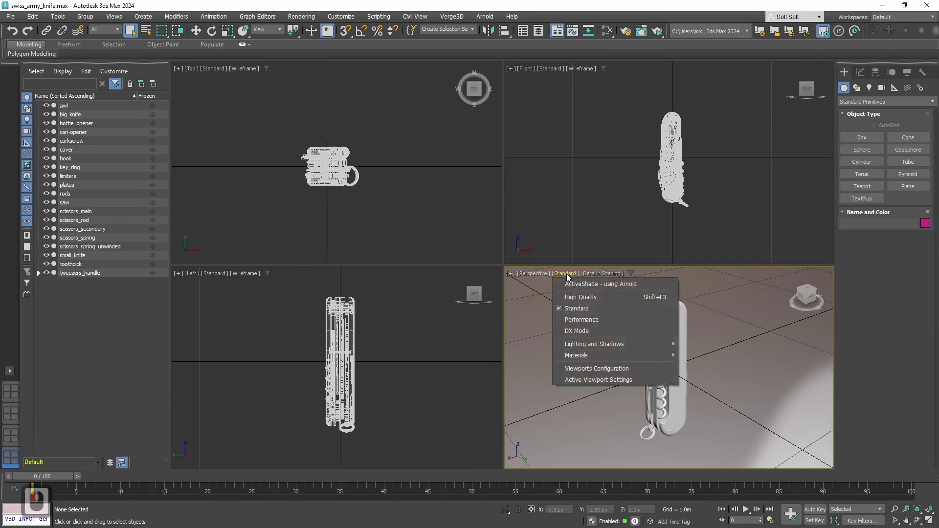
left_click(590, 299)
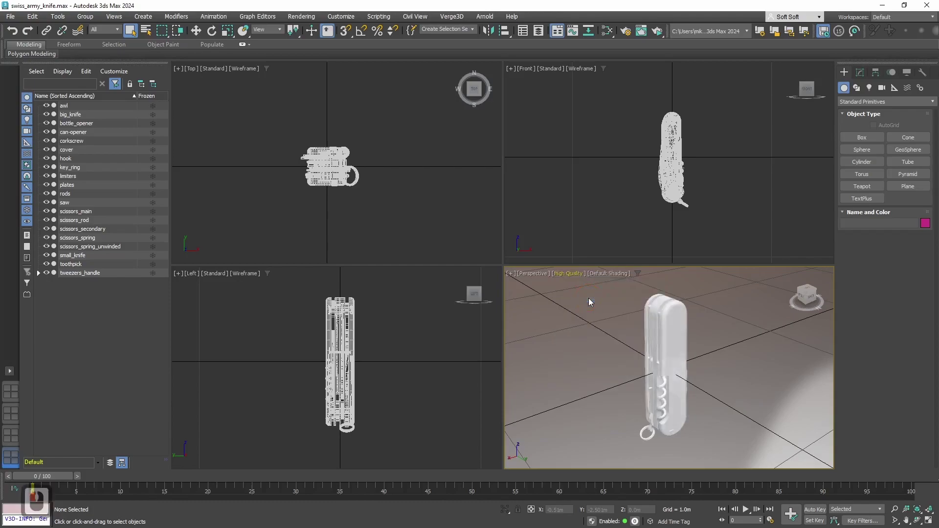
Step: Turn off Progressive Skylight and toggle ambient occlusion in the perspective view's lighting options
left_click(569, 277)
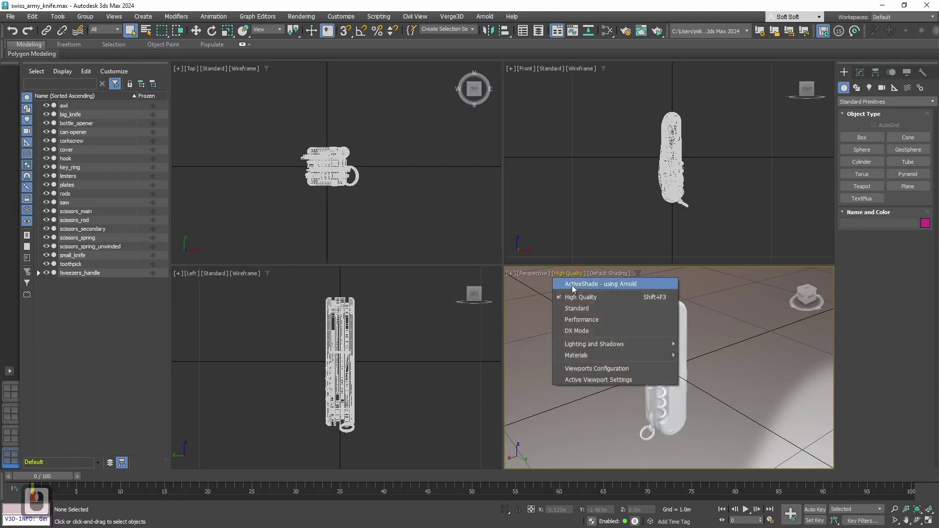
mouse_move(660, 344)
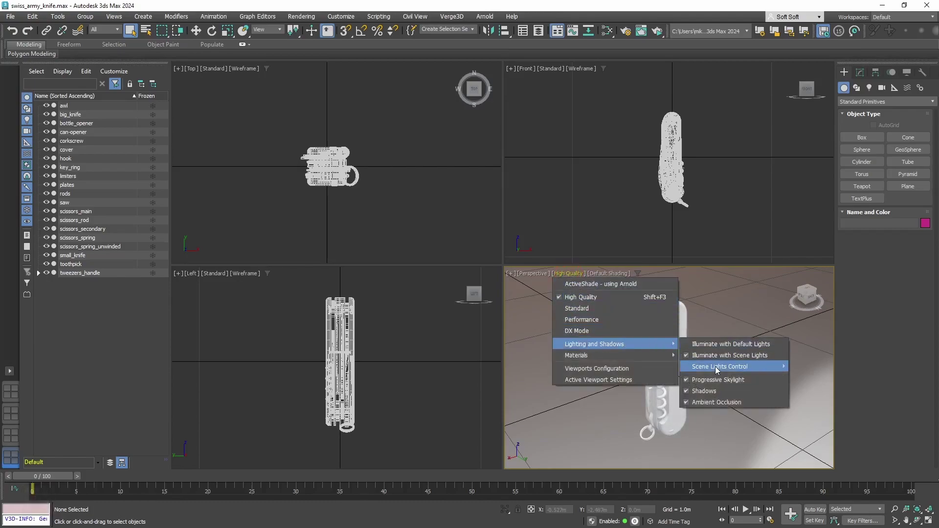
left_click(715, 379)
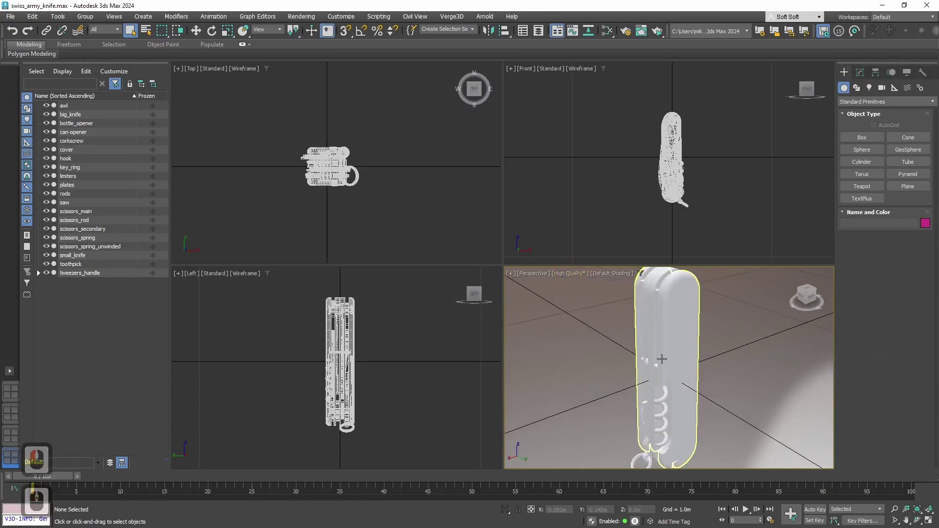
scroll(668, 365, "up", 3)
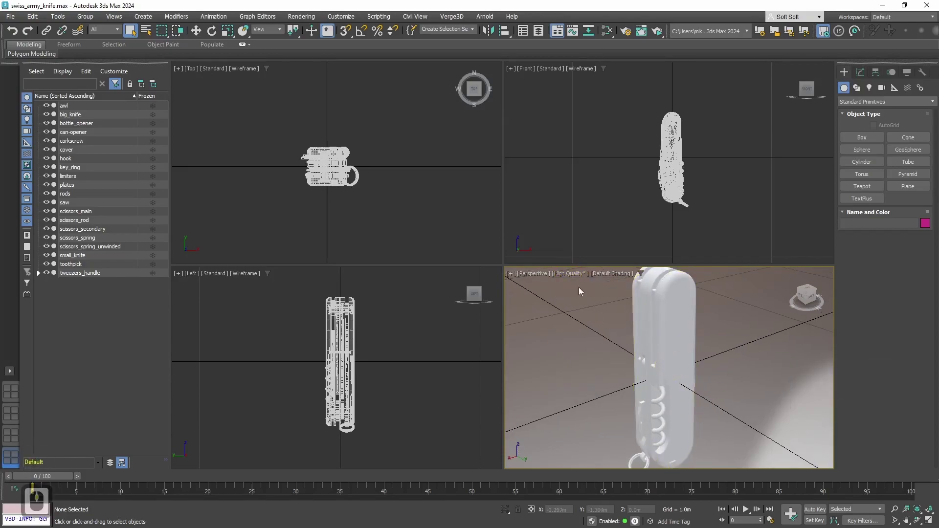
left_click(574, 274)
mouse_move(589, 347)
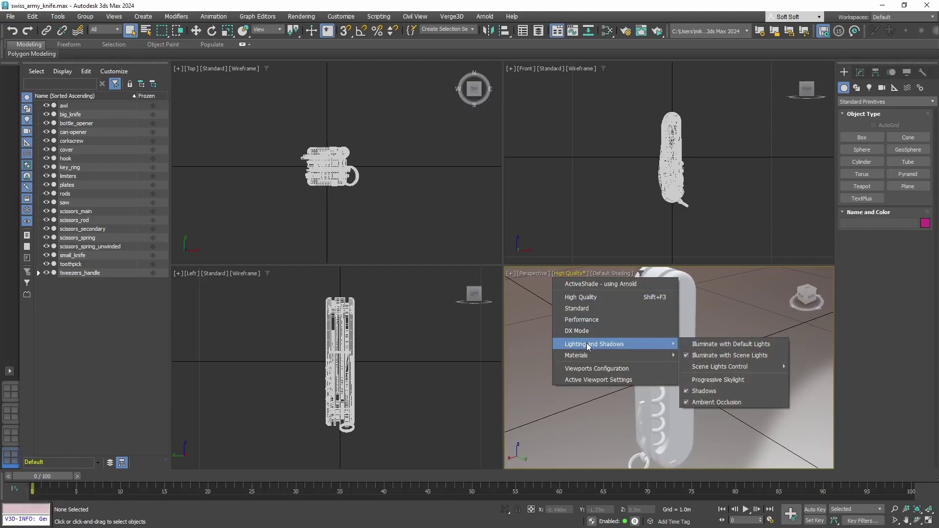
left_click(720, 402)
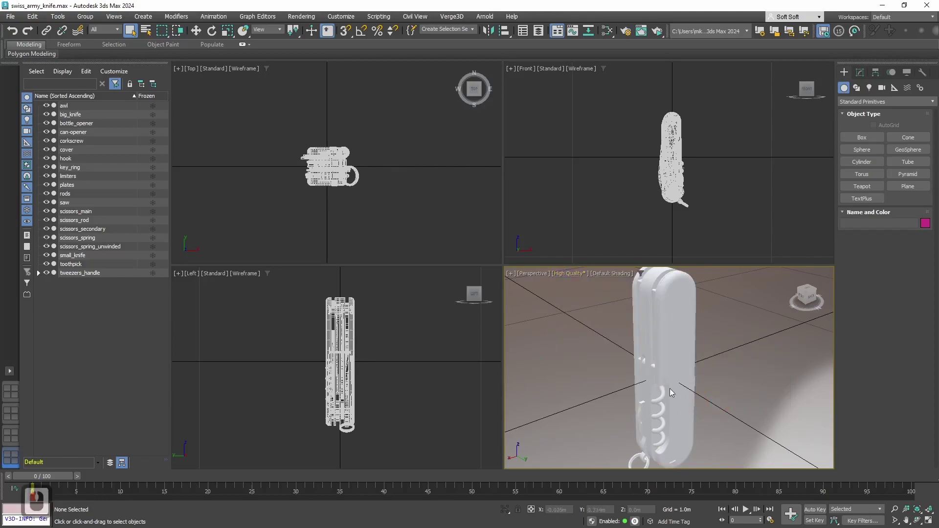
mouse_move(670, 389)
middle_mouse_down("alt")
mouse_move(599, 374)
mouse_move(666, 375)
mouse_move(662, 387)
middle_mouse_up("alt")
scroll(664, 380, "down", 3)
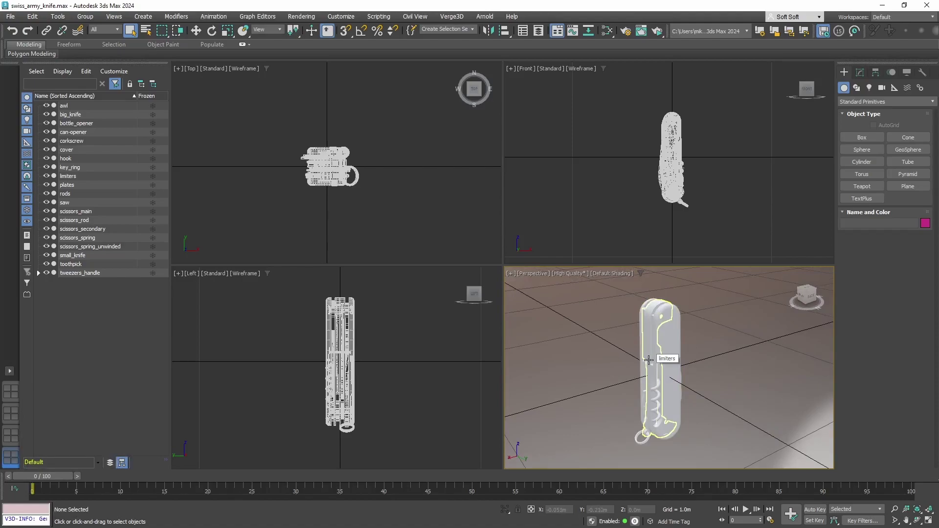
Step: Open the Slate Material Editor and delete the template Physical Material node from View1
left_click(297, 17)
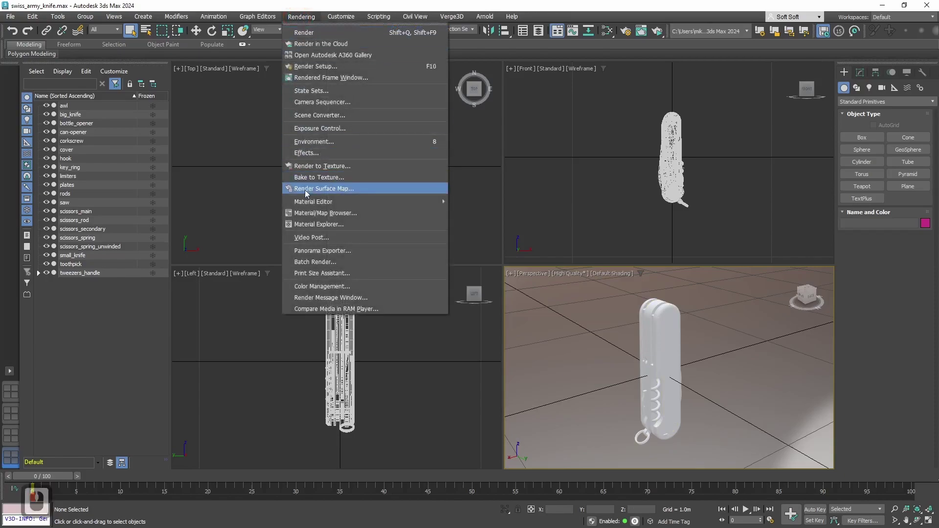
mouse_move(309, 205)
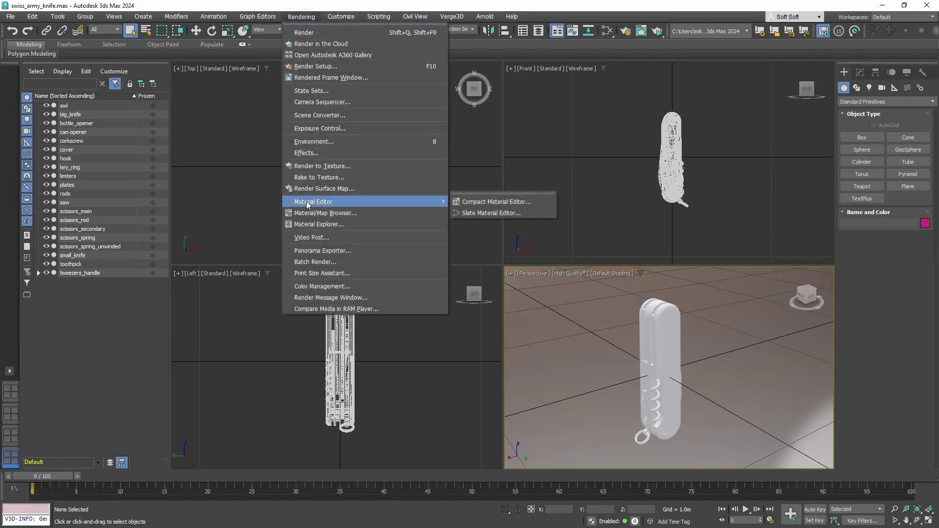
left_click(489, 215)
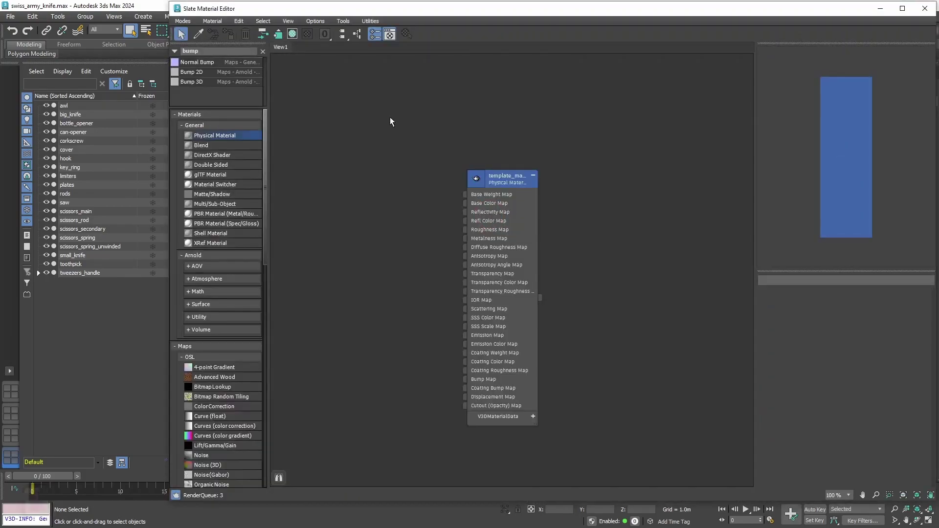
mouse_move(170, 61)
left_mouse_down()
mouse_move(370, 61)
mouse_move(171, 61)
left_mouse_up()
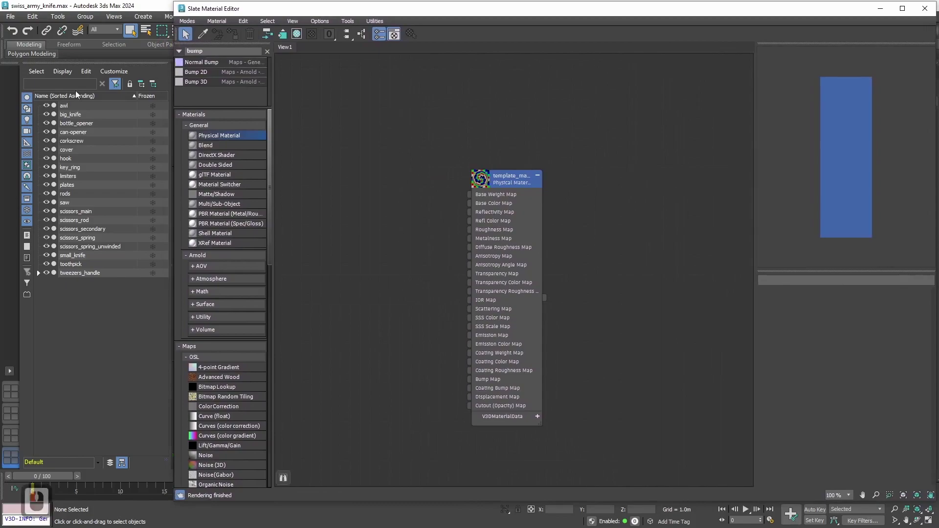
left_click(505, 182)
key("Delete")
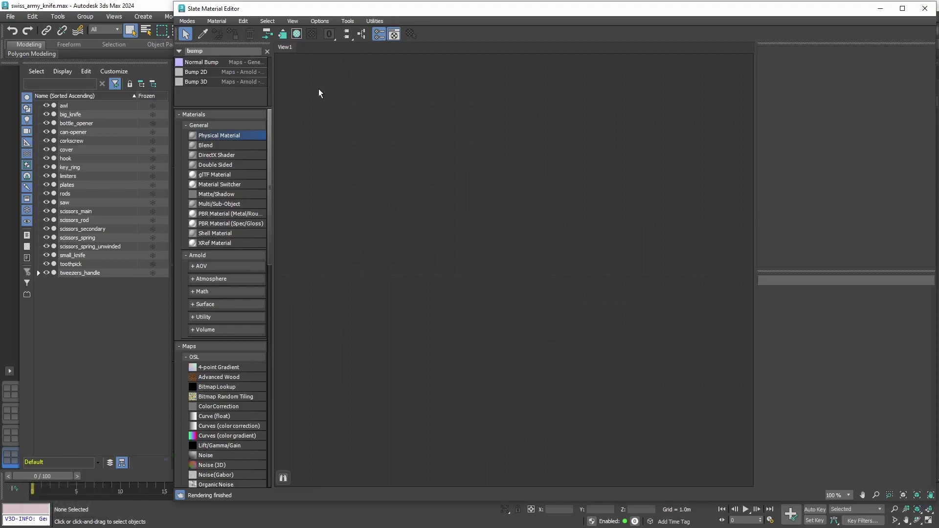
Step: Clear the bump search and add a new Physical Material node named 'platic'
left_click(267, 51)
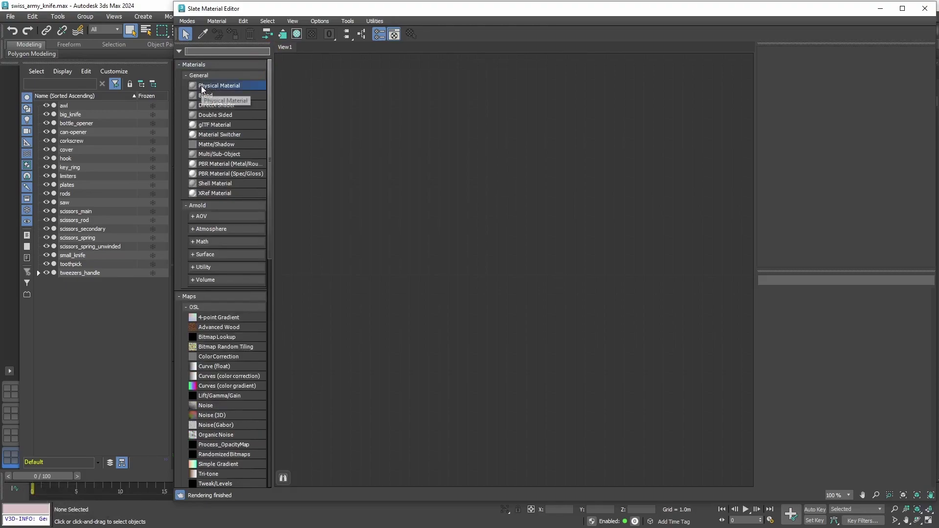
left_click(210, 86)
left_click(457, 209)
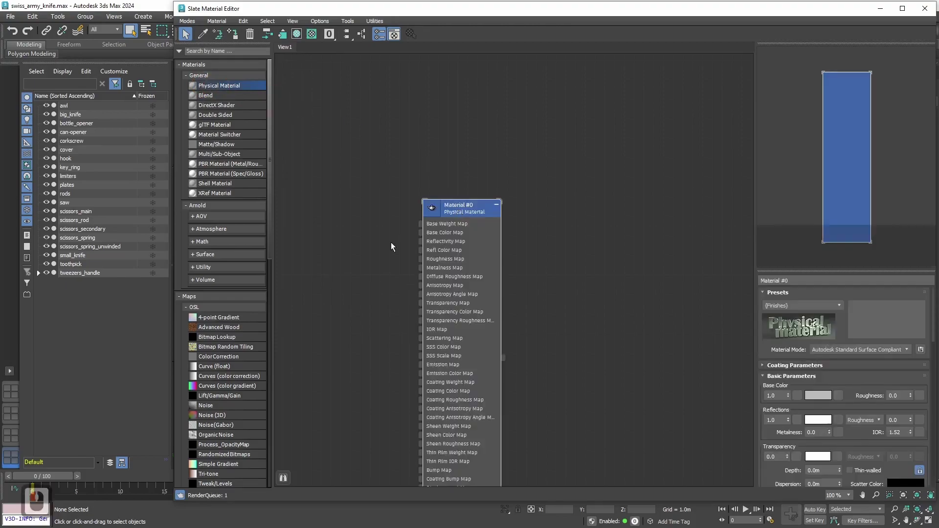
middle_click_drag(391, 242, 453, 159)
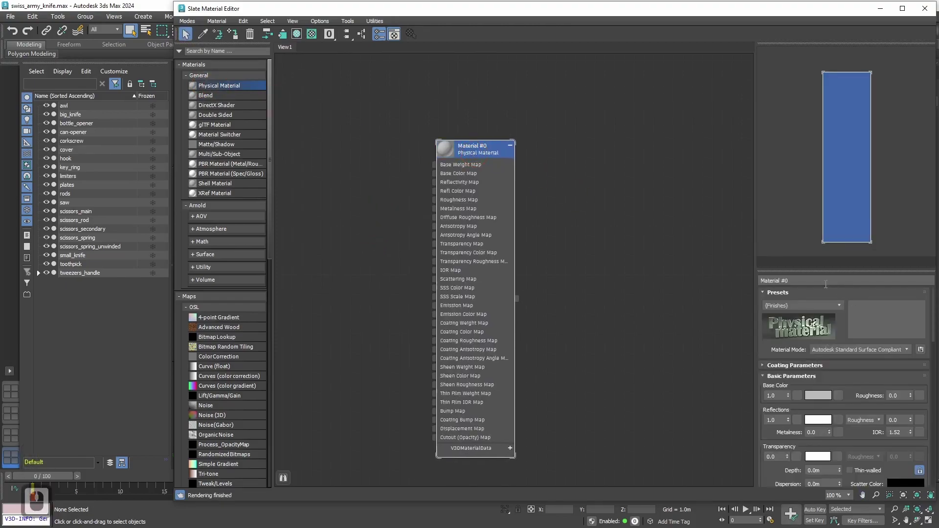
left_click(627, 273)
type("platic")
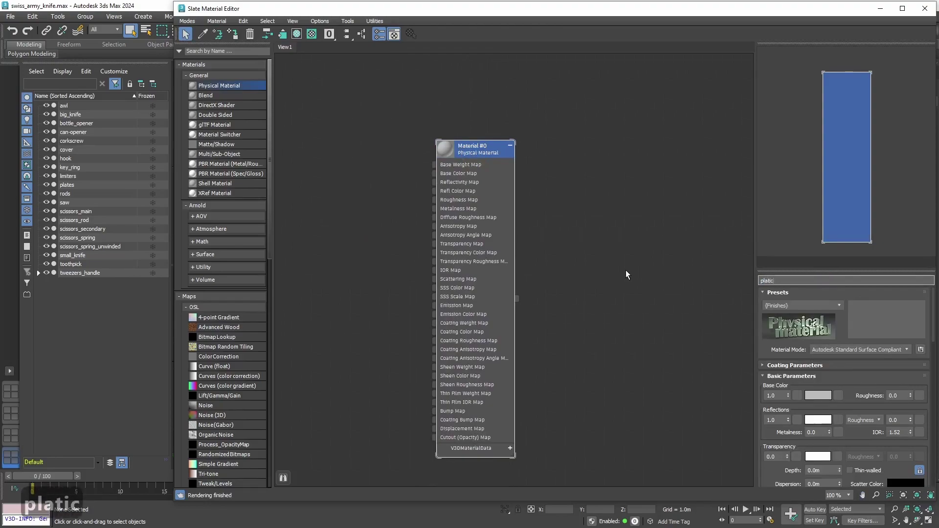
key("Return")
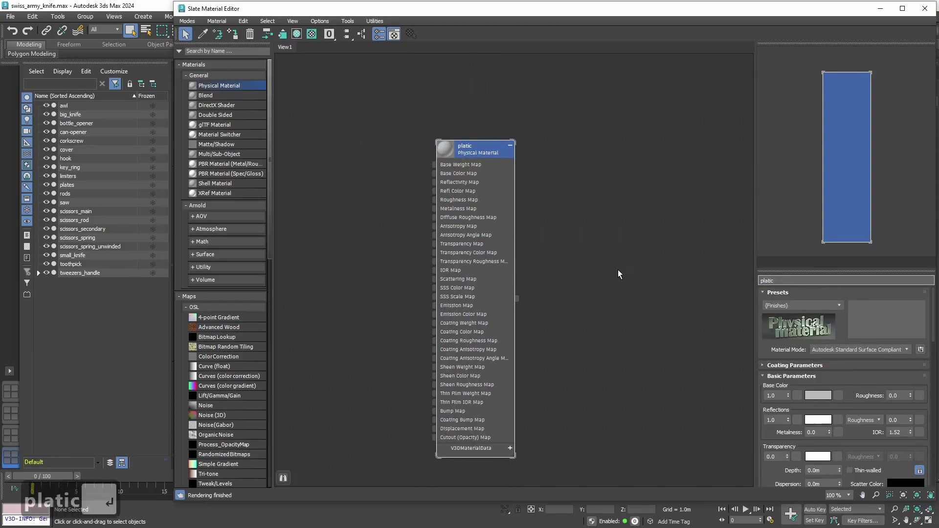
middle_click_drag(380, 300, 477, 277)
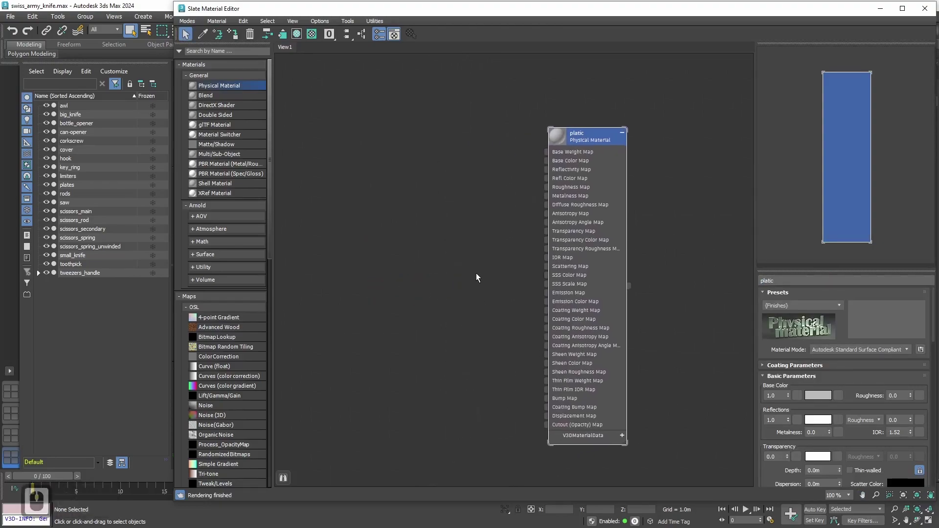
Step: Switch to the Verge3D App Manager and open the Swiss Army Knife app's folder
key("alt")
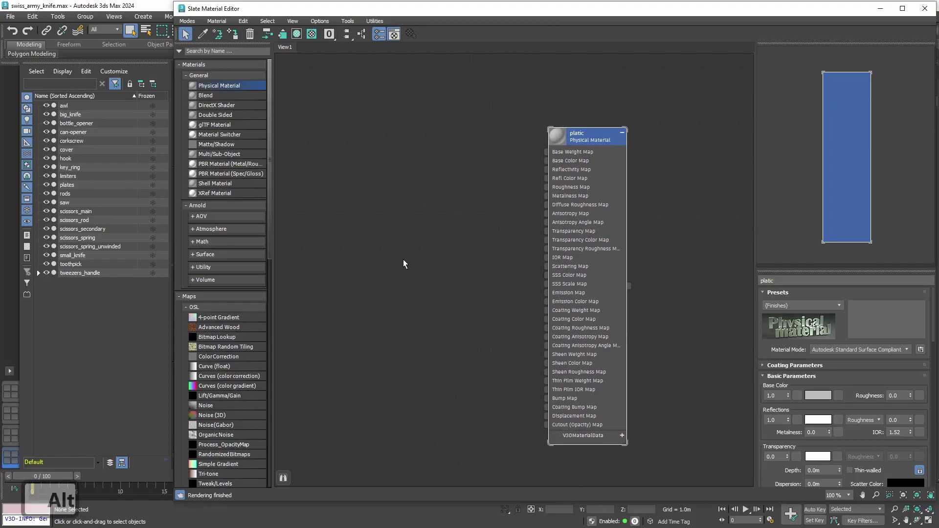
key("alt+Tab")
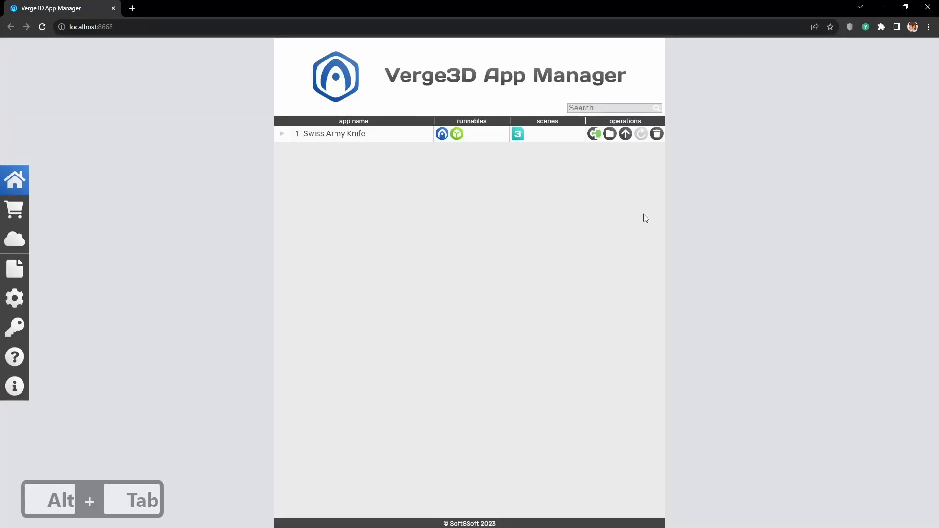
left_click(611, 134)
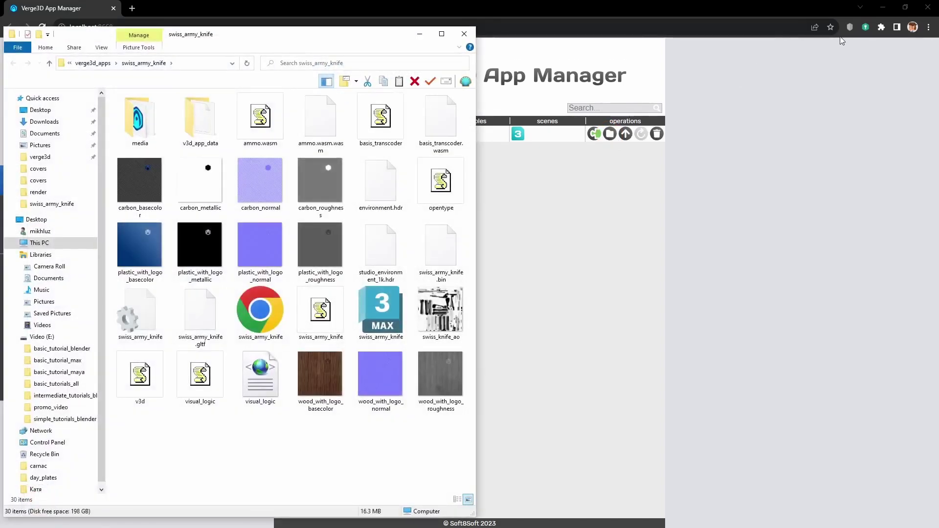
Step: Select the four plastic_with_logo textures, basecolor through roughness, and drop them into the Slate view
left_click(884, 7)
left_click(883, 7)
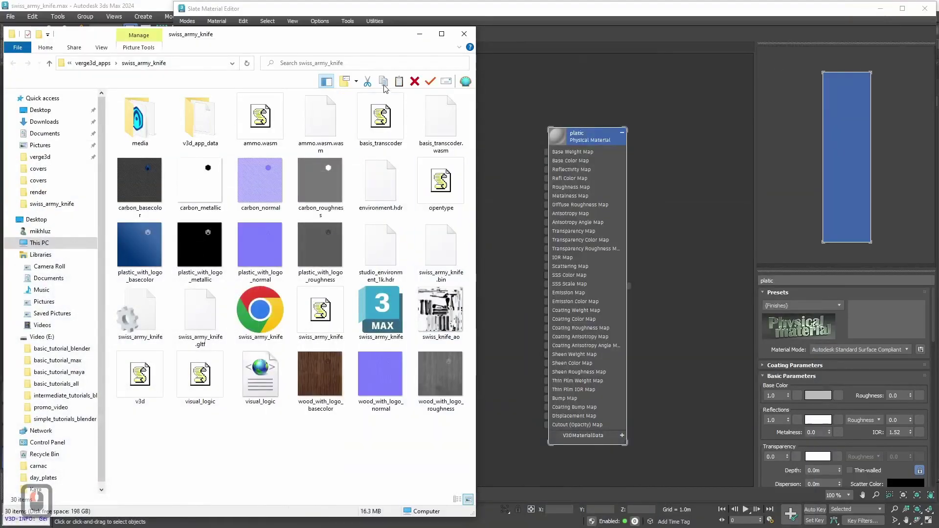
left_click(349, 35)
left_click_drag(350, 35, 346, 29)
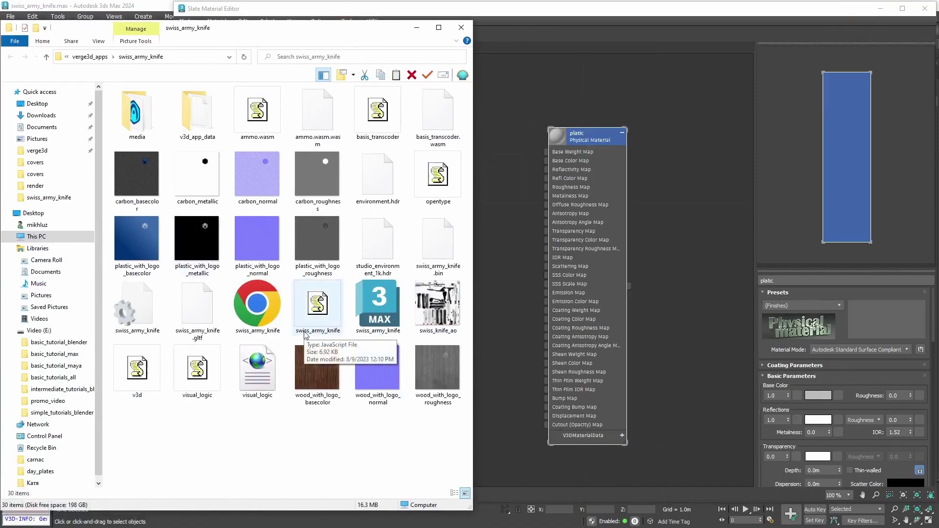
left_click(122, 242)
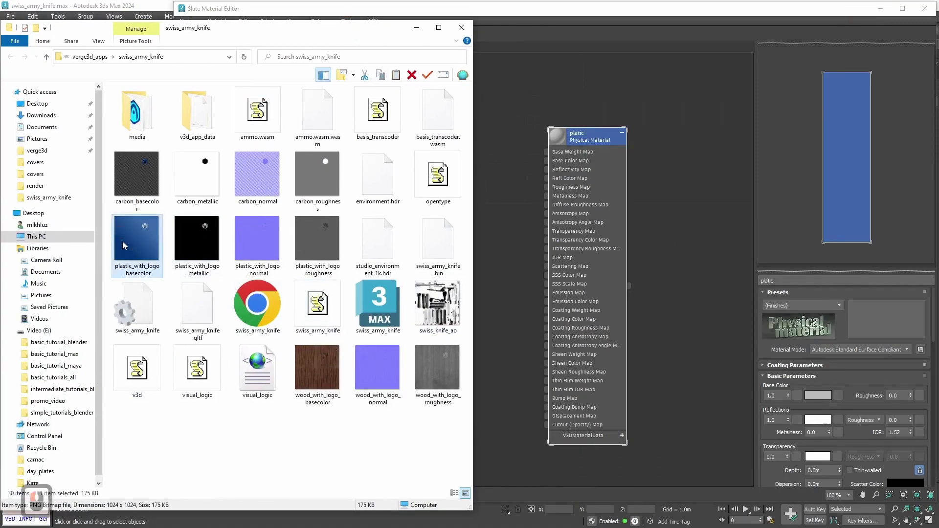
left_click(316, 249, "shift")
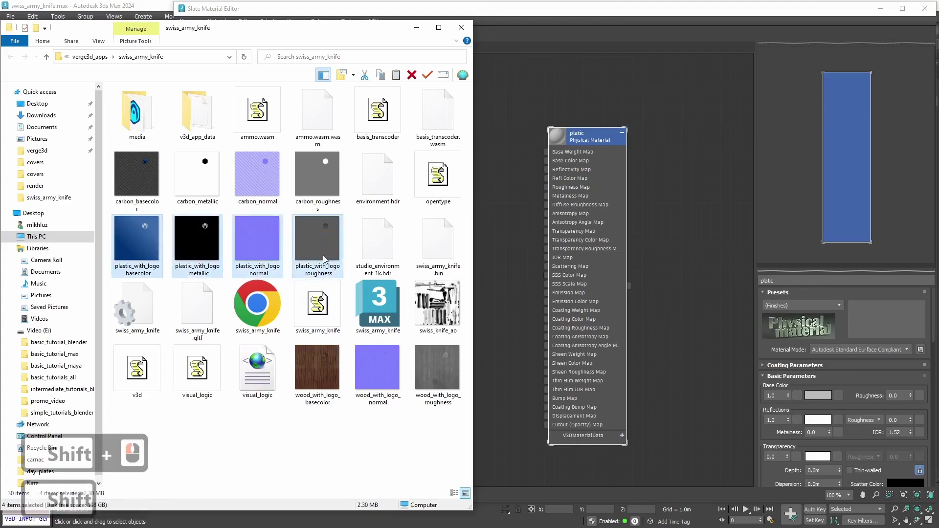
left_click_drag(304, 248, 492, 224)
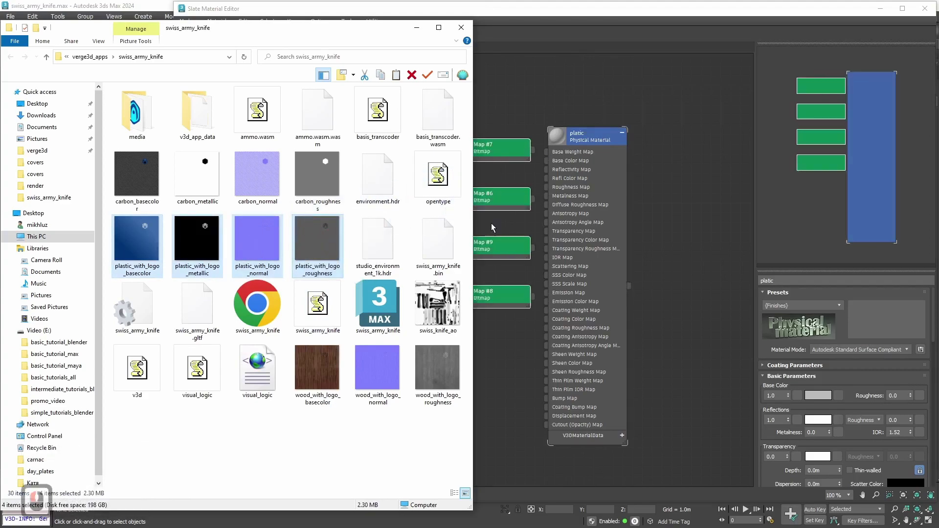
left_click(418, 27)
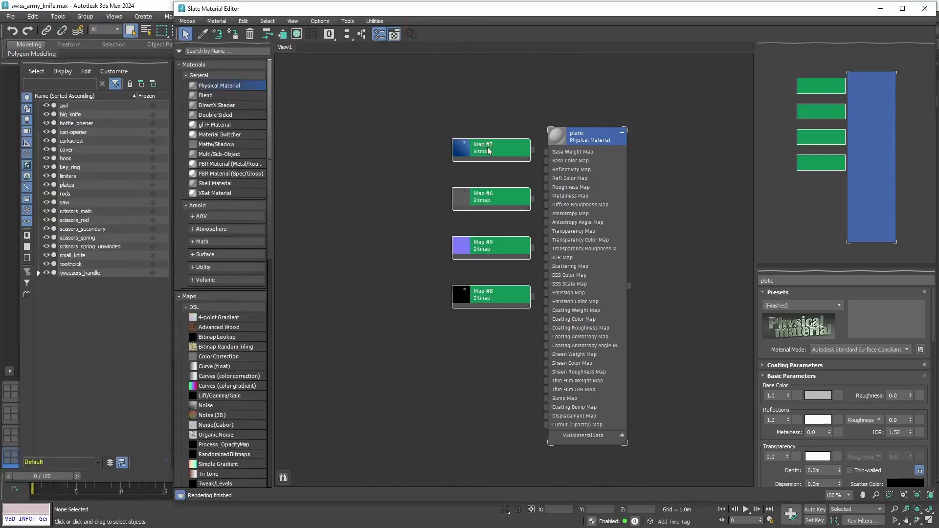
Step: Arrange the four Bitmap nodes in a vertical column left of the platic material
left_click_drag(479, 145, 390, 173)
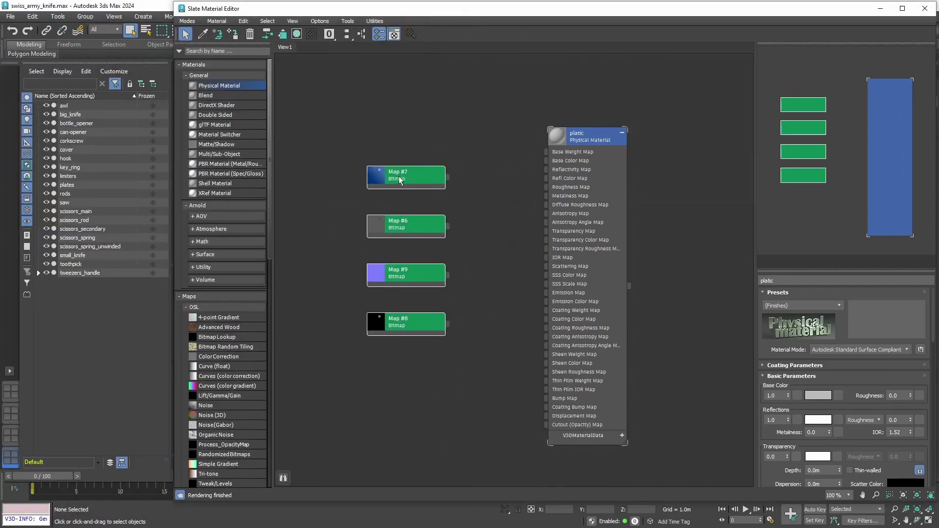
left_click(478, 230)
left_click_drag(424, 274, 416, 380)
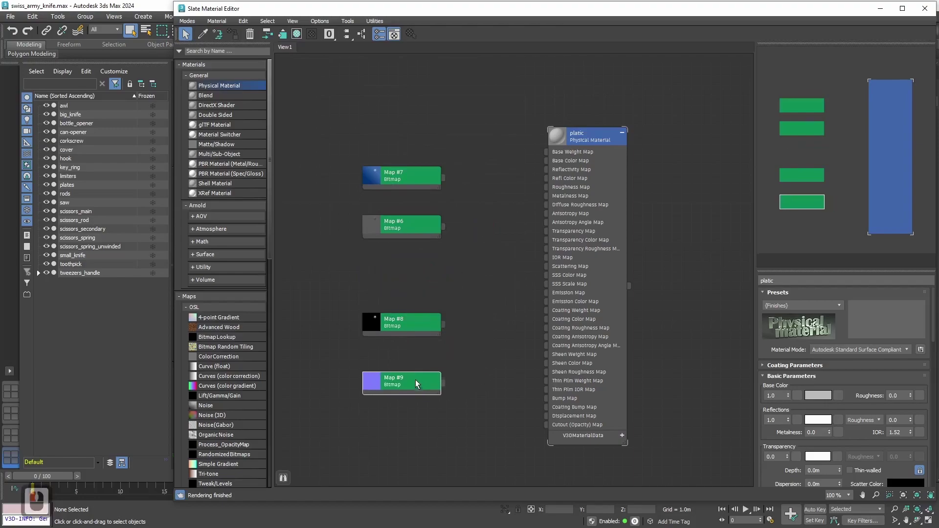
left_click_drag(404, 328, 403, 282)
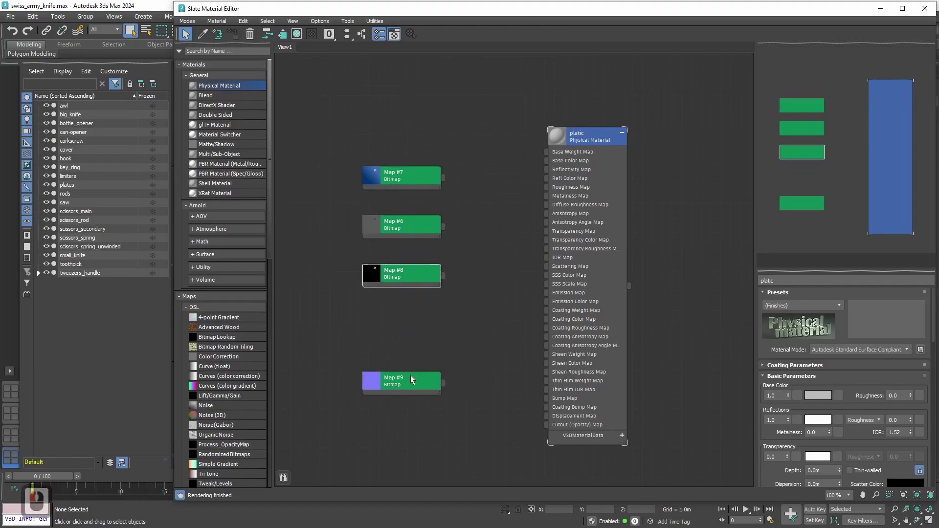
left_click_drag(410, 378, 417, 329)
Step: Expand Map #7, Map #6 and Map #8 to preview basecolor, roughness and metallic textures
double_click(401, 182)
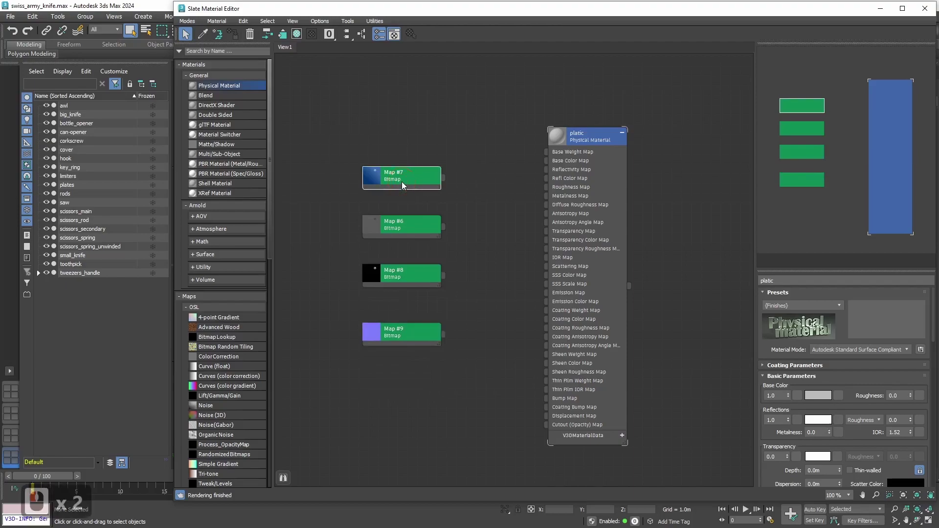
double_click(416, 179)
left_click_drag(415, 176, 416, 117)
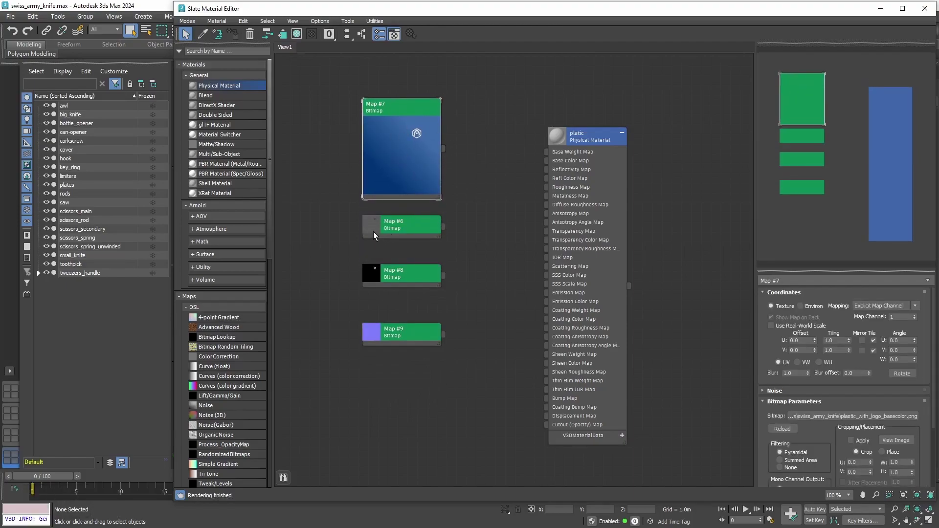
double_click(374, 233)
left_click_drag(404, 225, 434, 220)
left_click_drag(399, 332, 402, 430)
left_click(372, 276)
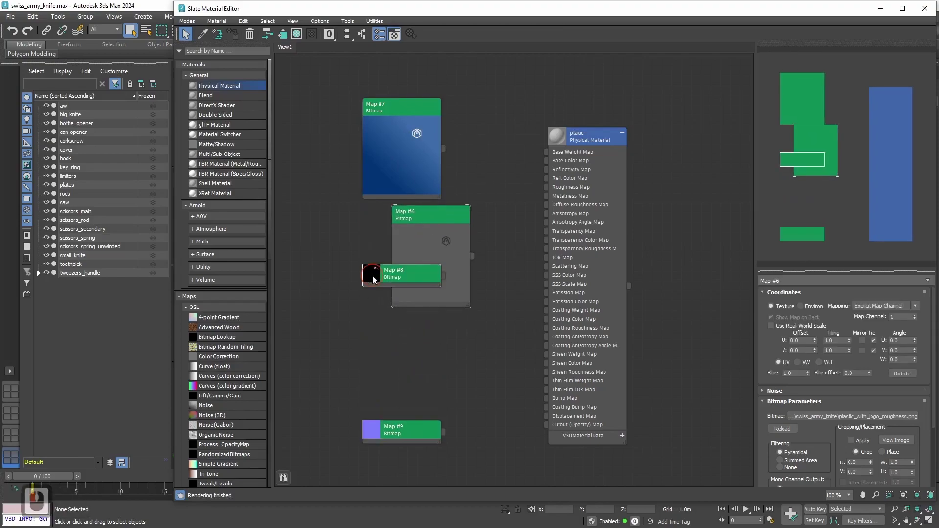
double_click(371, 275)
left_click_drag(401, 272, 414, 322)
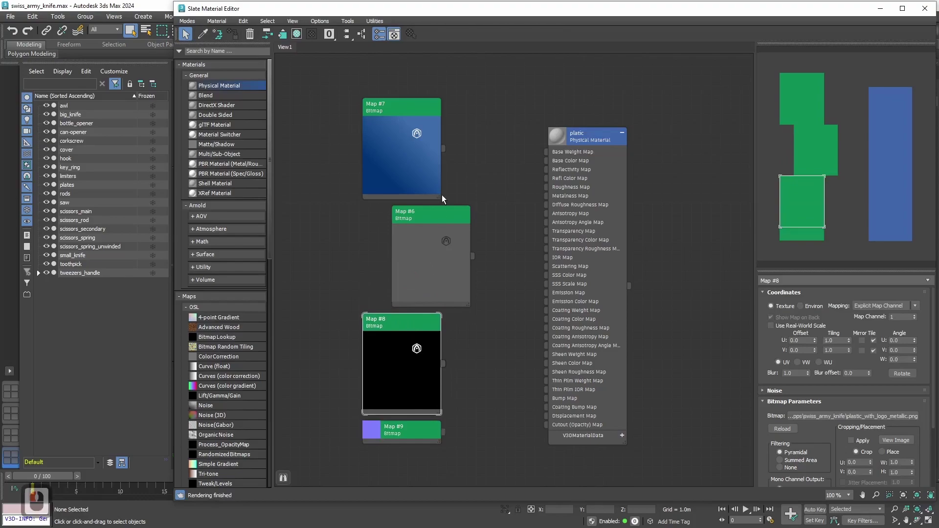
Step: Expand Map #9's normal preview and wire Map #7 into platic's Base Color Map
left_click_drag(434, 212, 402, 211)
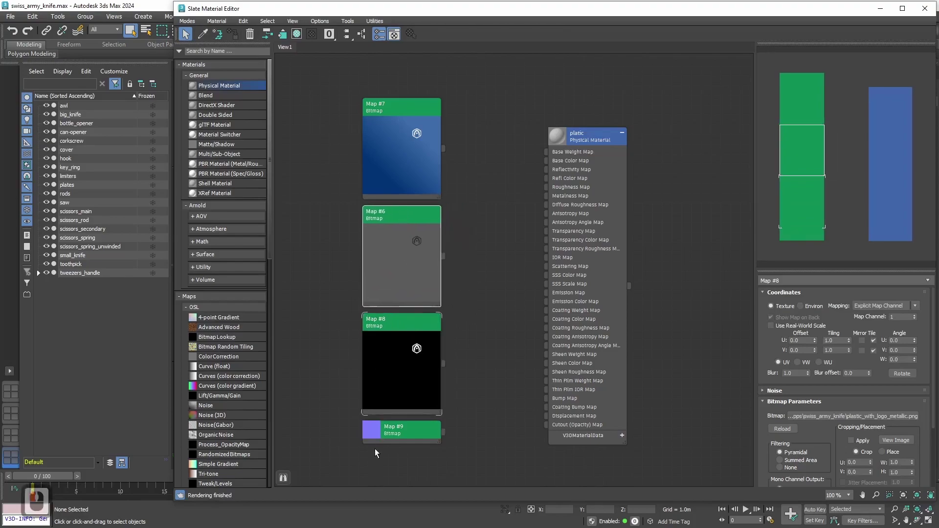
double_click(373, 433)
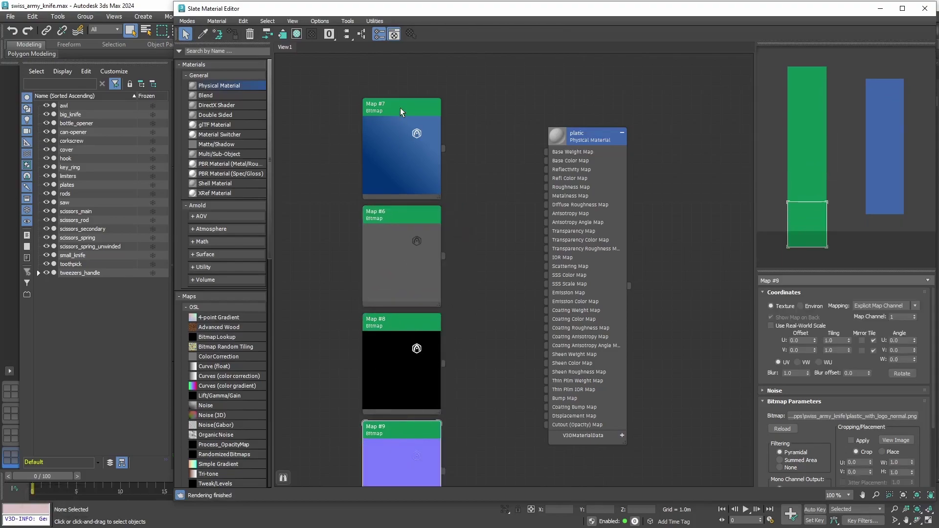
double_click(401, 108)
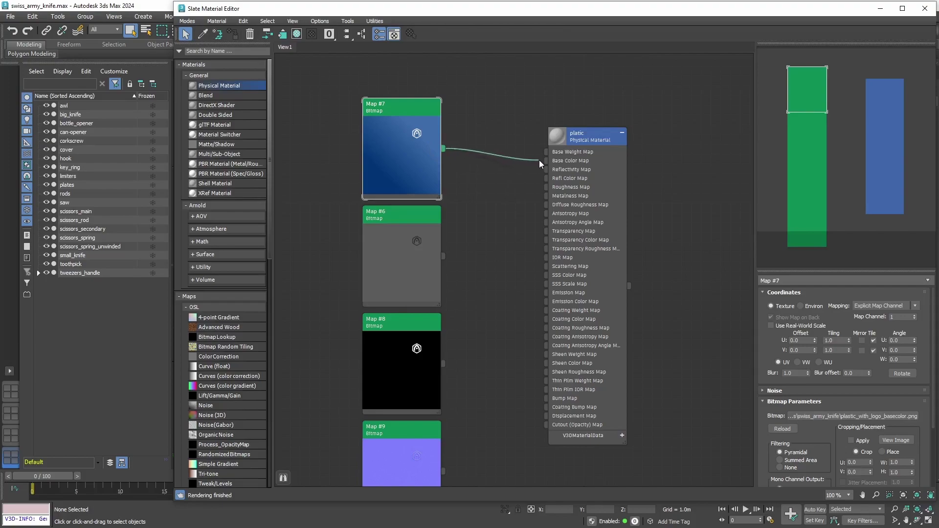
left_click_drag(539, 160, 549, 160)
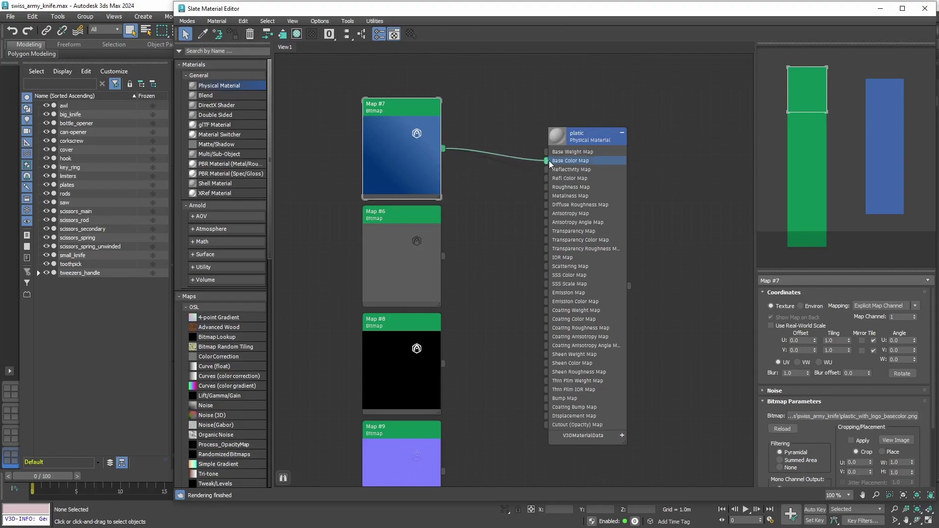
middle_click_drag(504, 245, 501, 199)
Step: Reload plastic_with_logo_roughness in Map #6 with Gamma Override set to 1.0
left_click(394, 179)
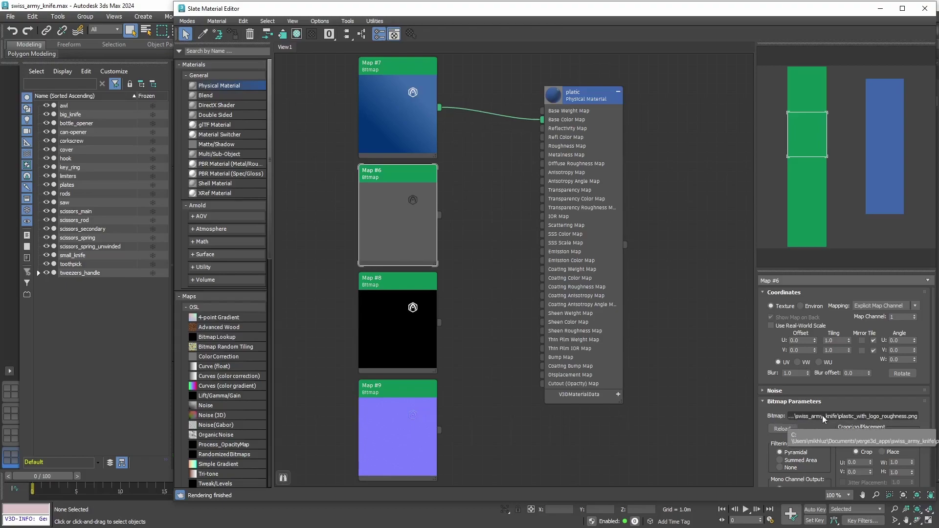
left_click(817, 417)
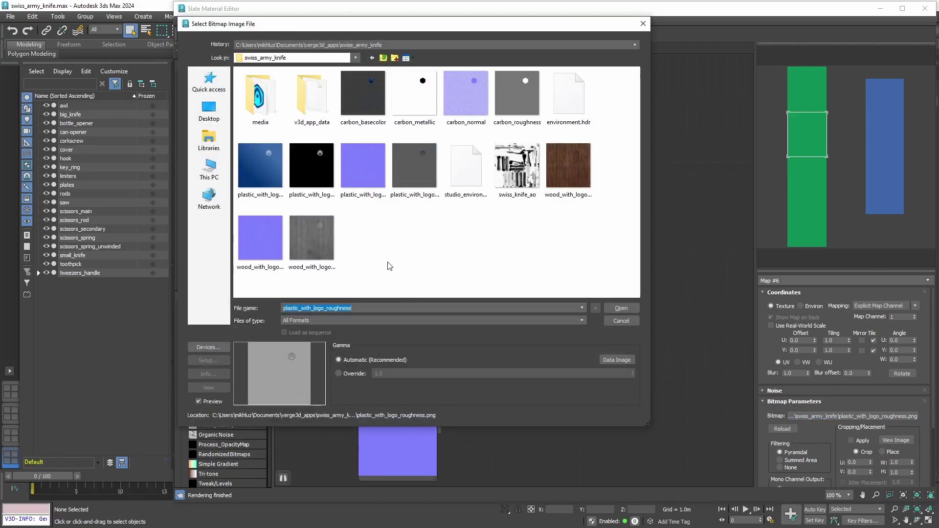
left_click(338, 374)
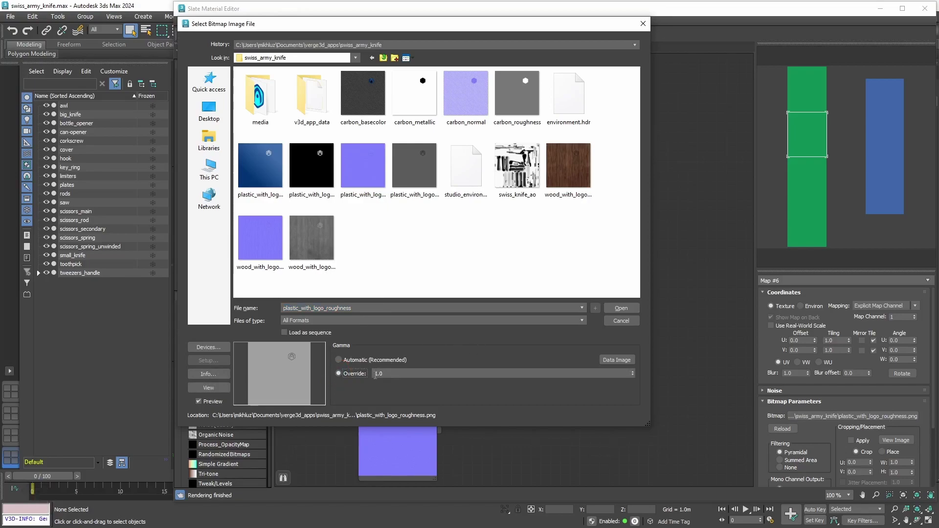
left_click(620, 308)
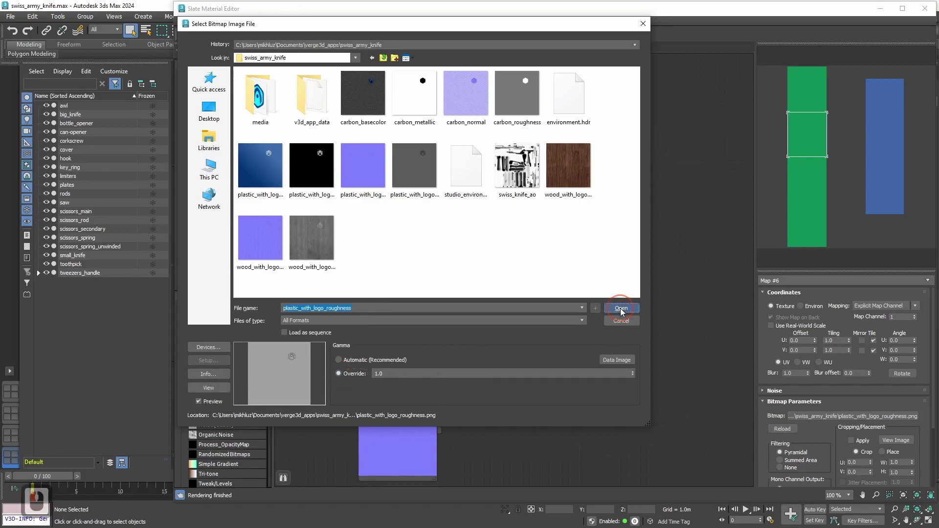
Step: Wire Map #6 into the platic material's Roughness Map input
middle_click_drag(486, 356, 486, 340)
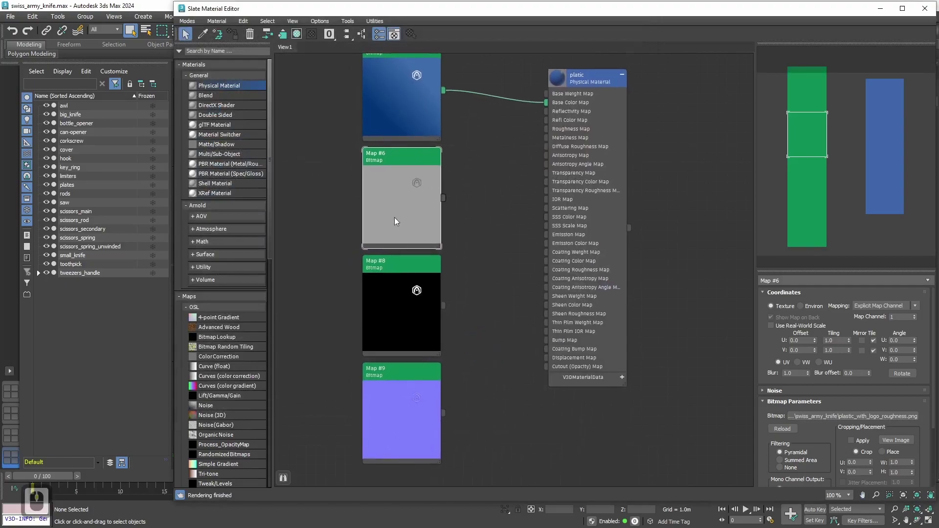
middle_click_drag(467, 199, 453, 211)
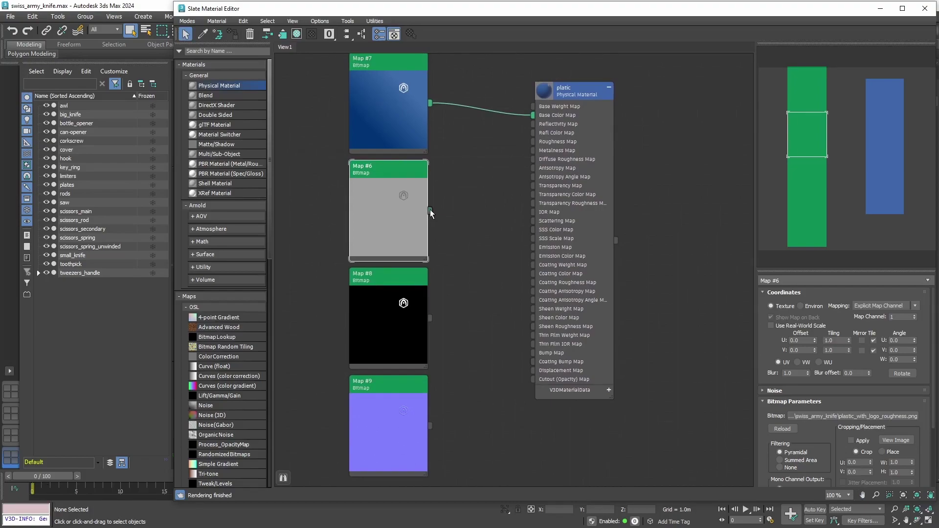
left_click_drag(430, 211, 533, 141)
middle_click_drag(478, 312, 472, 279)
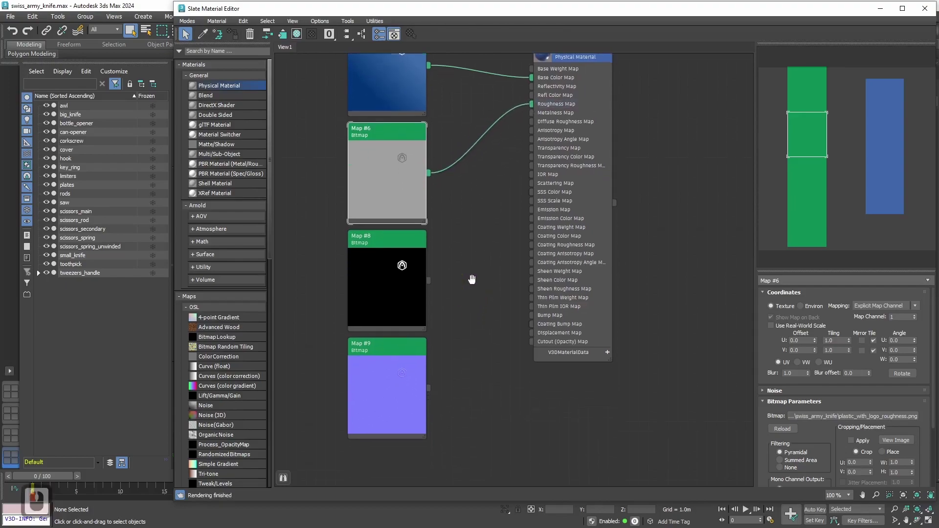
Step: Reload the metallic texture in Map #8 with gamma 1.0 and wire it to Metalness Map
double_click(394, 235)
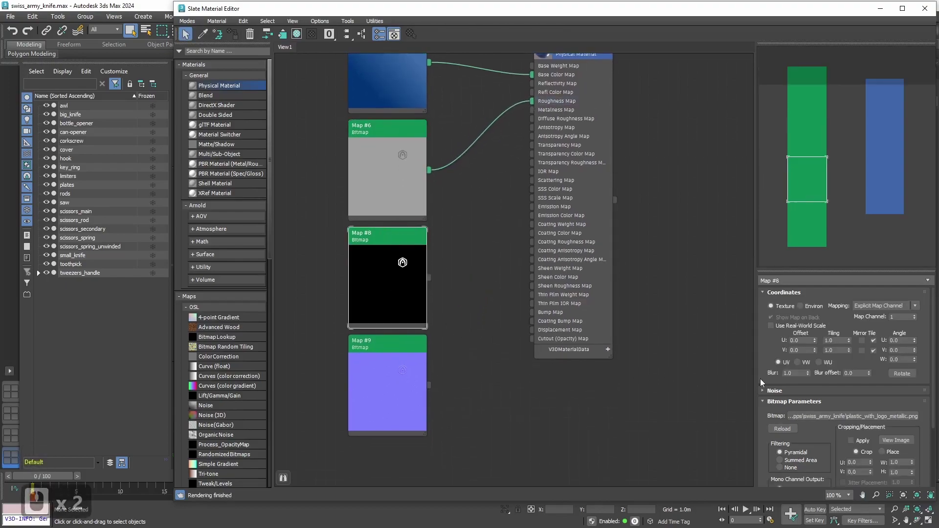
left_click(841, 417)
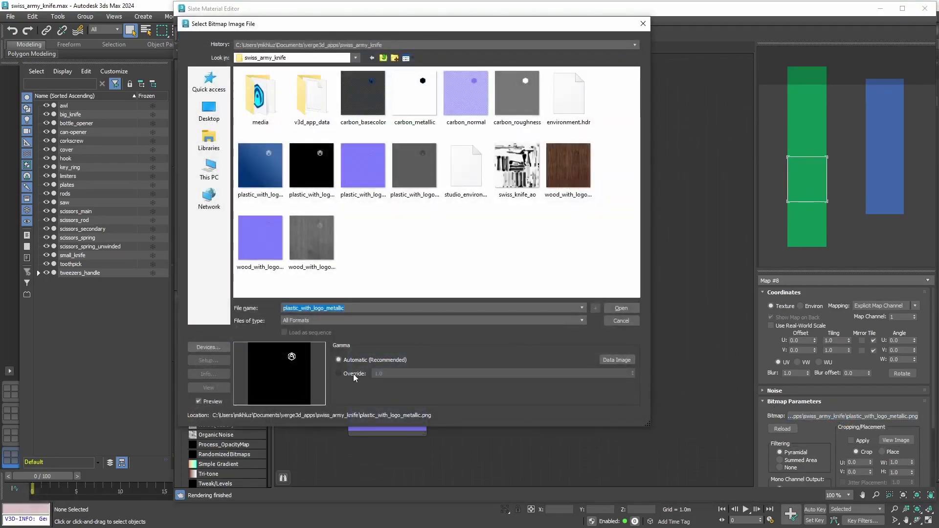
left_click(353, 375)
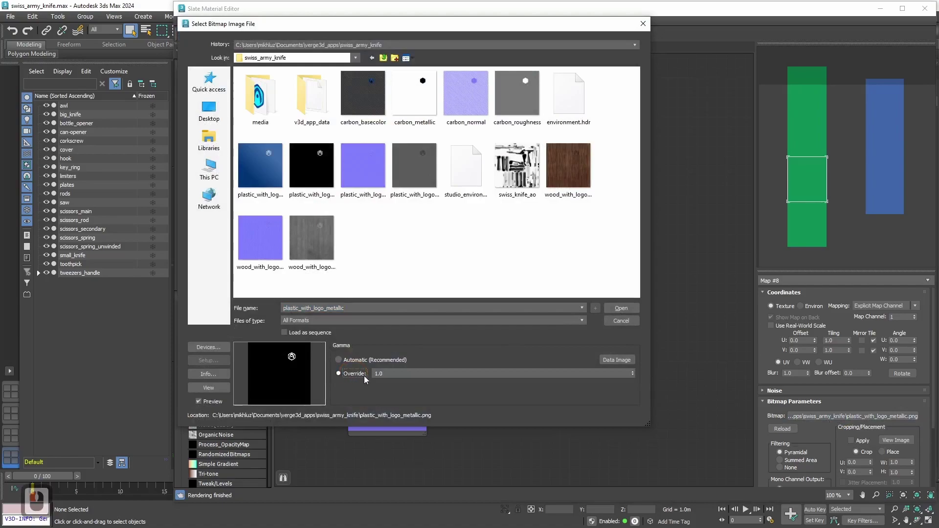
left_click(627, 309)
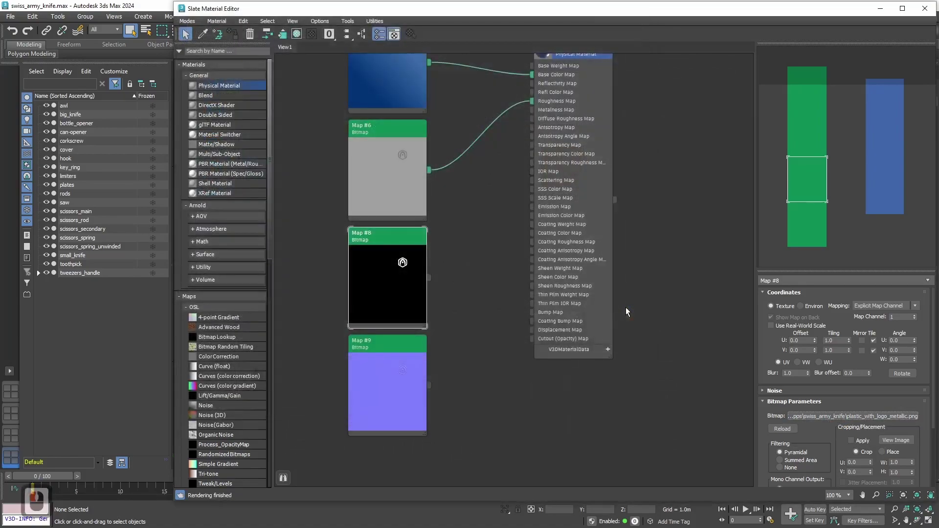
left_click_drag(429, 278, 535, 110)
Step: Reload the normal texture in Map #9 with Gamma Override set to 1.0
left_click(474, 268)
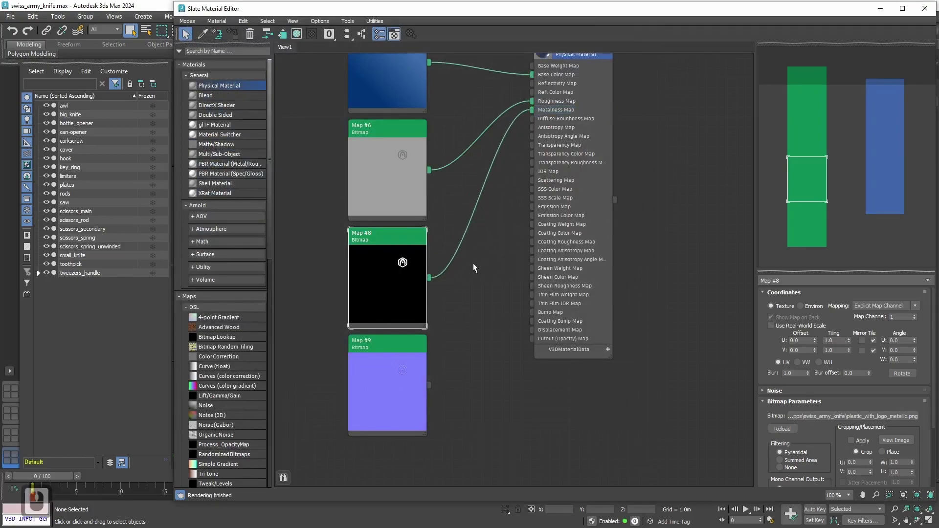
double_click(396, 346)
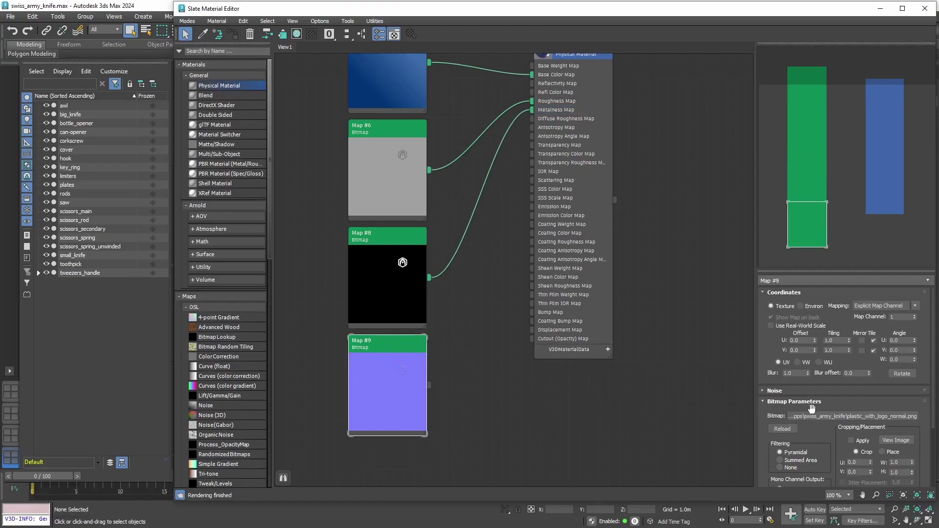
left_click(836, 417)
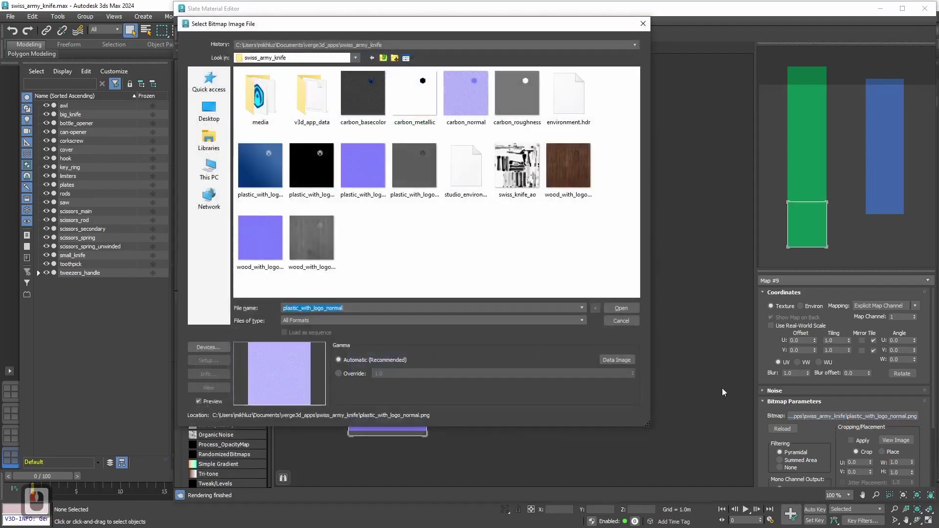
left_click(346, 374)
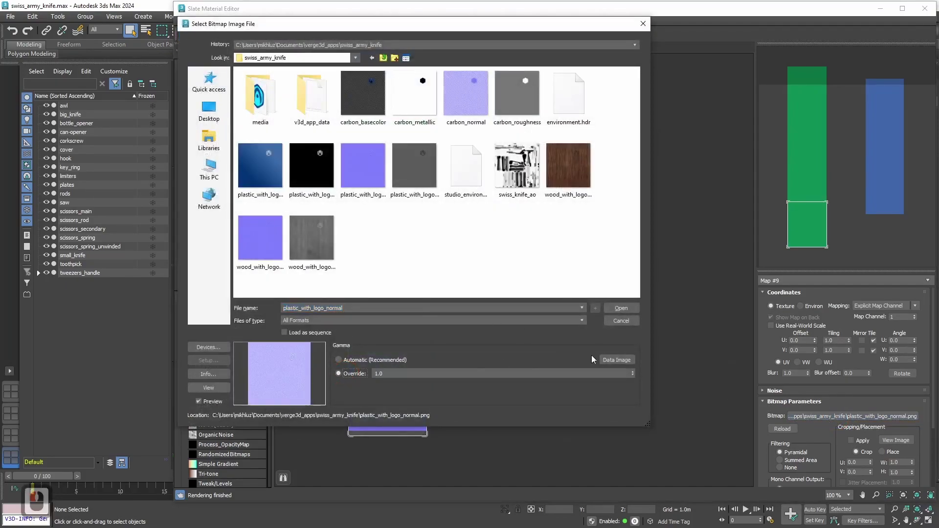
left_click(621, 309)
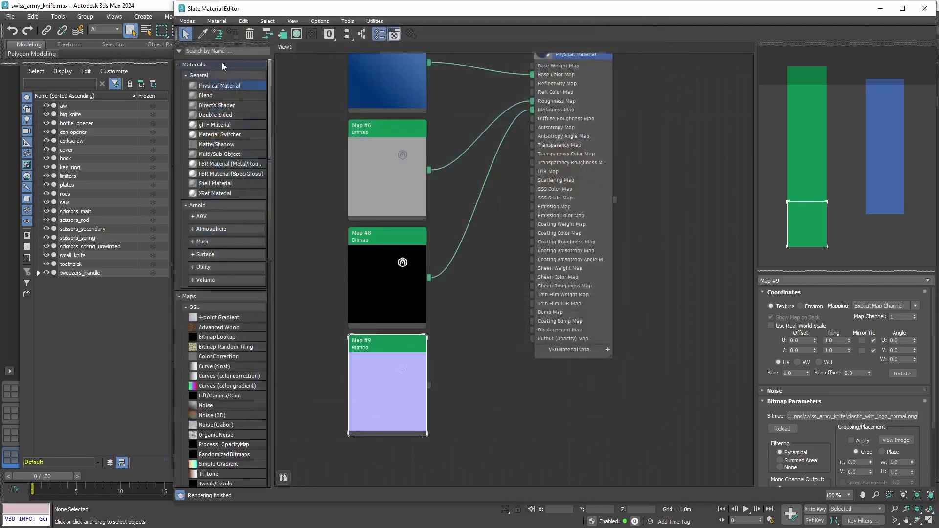
left_click(219, 50)
Step: Add a Normal Bump node and connect Map #9 to its Normal input
type("norma")
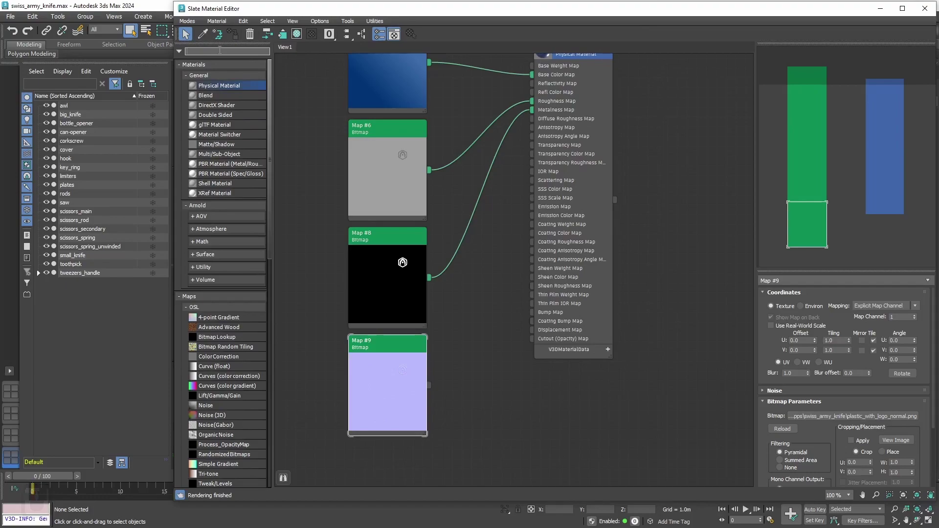
type("l")
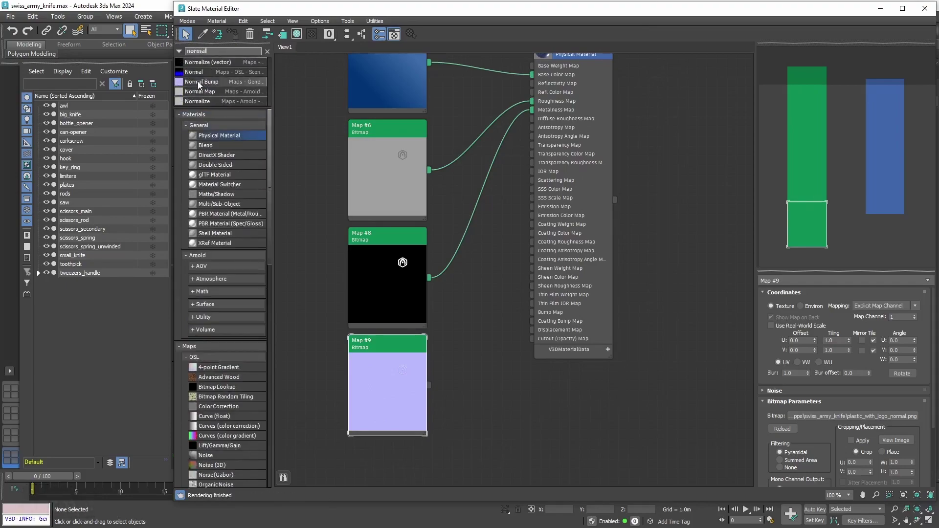
left_click_drag(202, 82, 369, 181)
left_click_drag(462, 368, 478, 375)
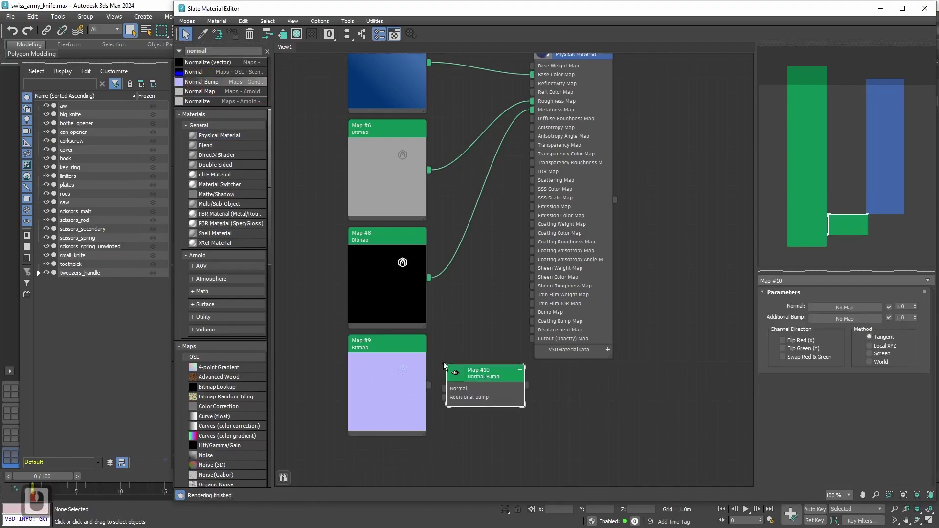
left_click_drag(396, 346, 353, 346)
left_click_drag(479, 387, 459, 377)
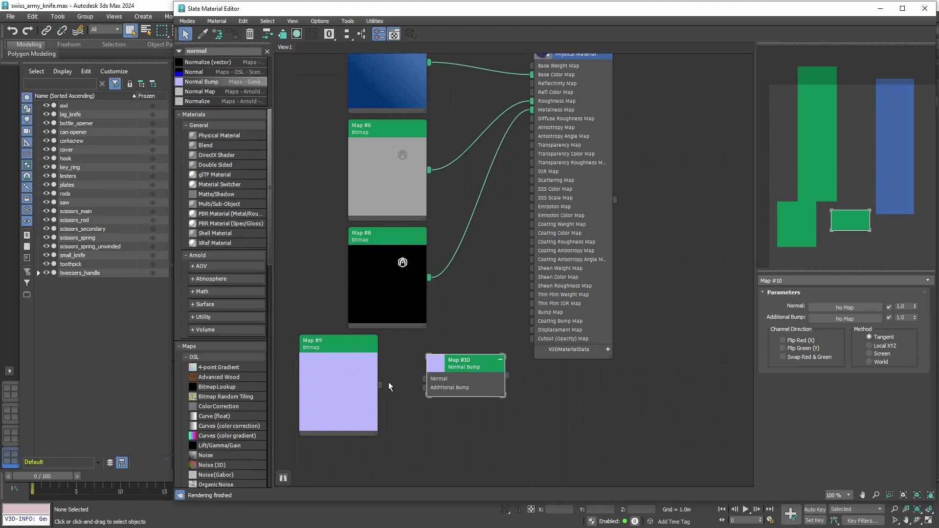
left_click_drag(416, 380, 424, 379)
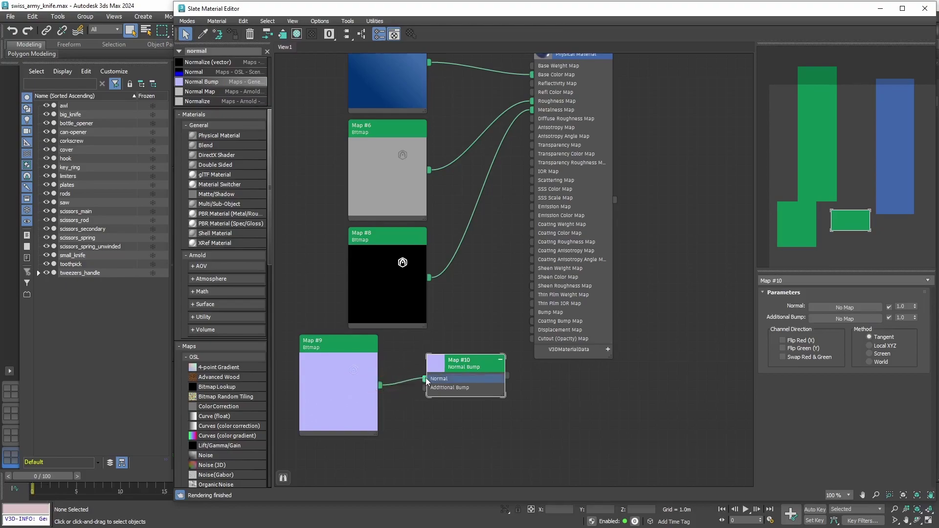
left_click_drag(426, 380, 424, 379)
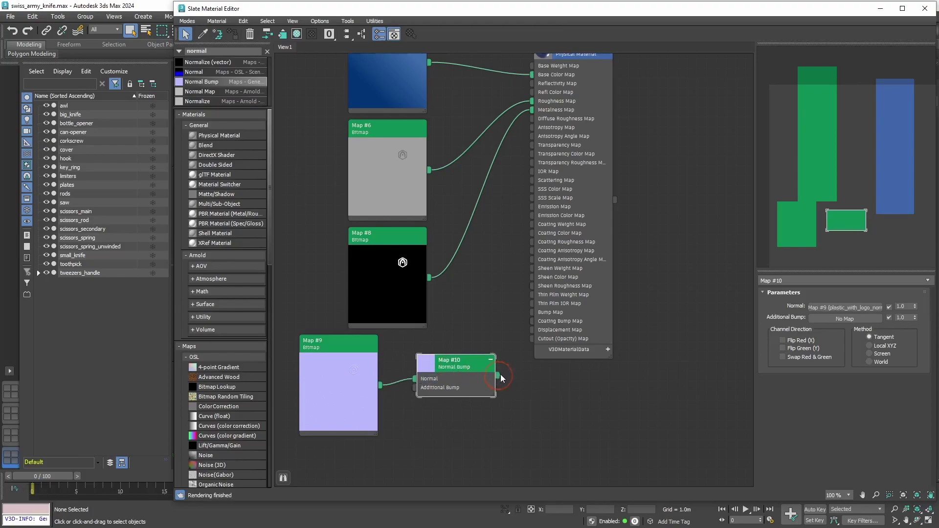
Step: Wire the Normal Bump output into platic's Bump Map and open the material's parameters
left_click_drag(500, 375, 533, 312)
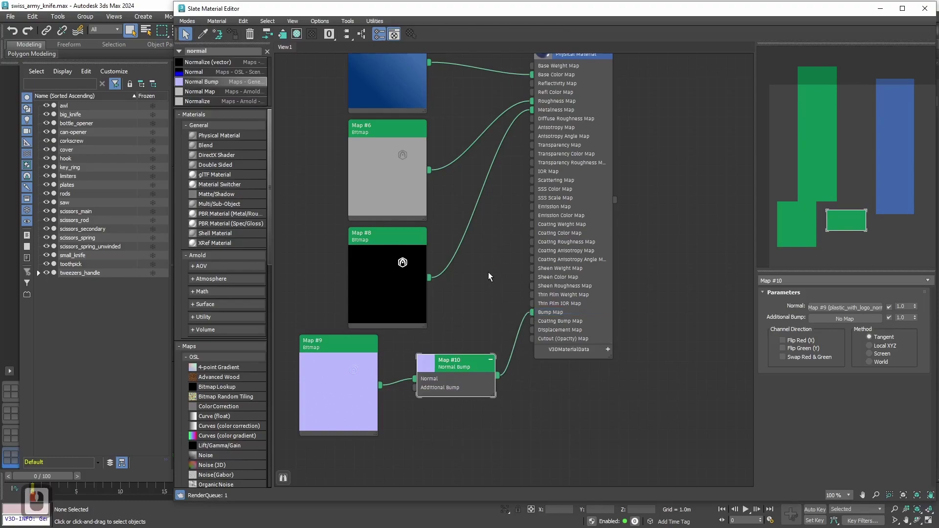
middle_click_drag(489, 272, 476, 288)
double_click(563, 76)
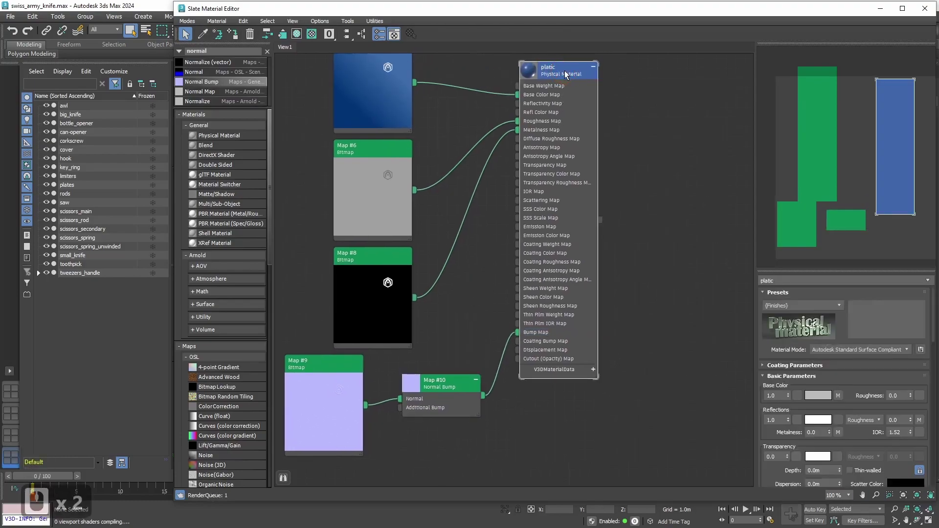
left_click_drag(934, 308, 927, 370)
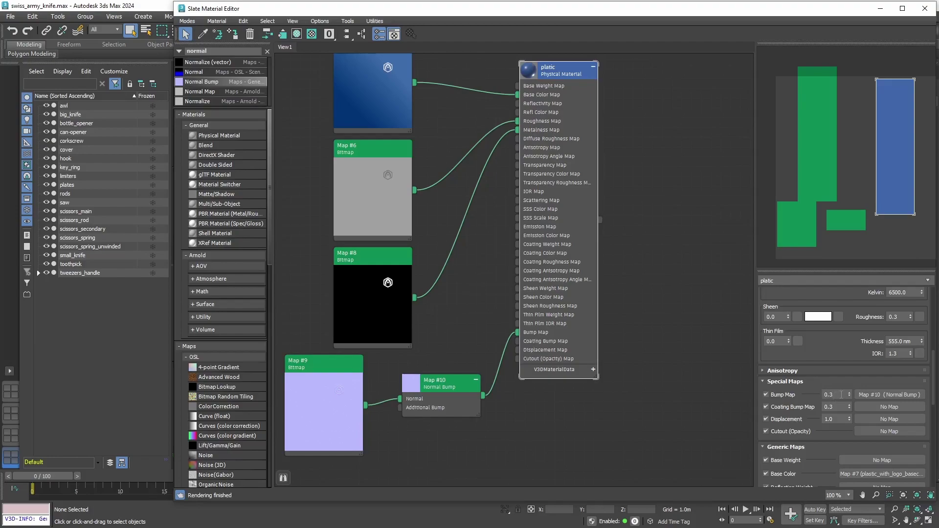
Step: Set the platic material's Bump Map amount to 1.0
left_click_drag(842, 394, 783, 395)
type("1")
key("Return")
Step: Assign the platic material to the cover object and orbit the view to check it
middle_click_drag(498, 230, 499, 269)
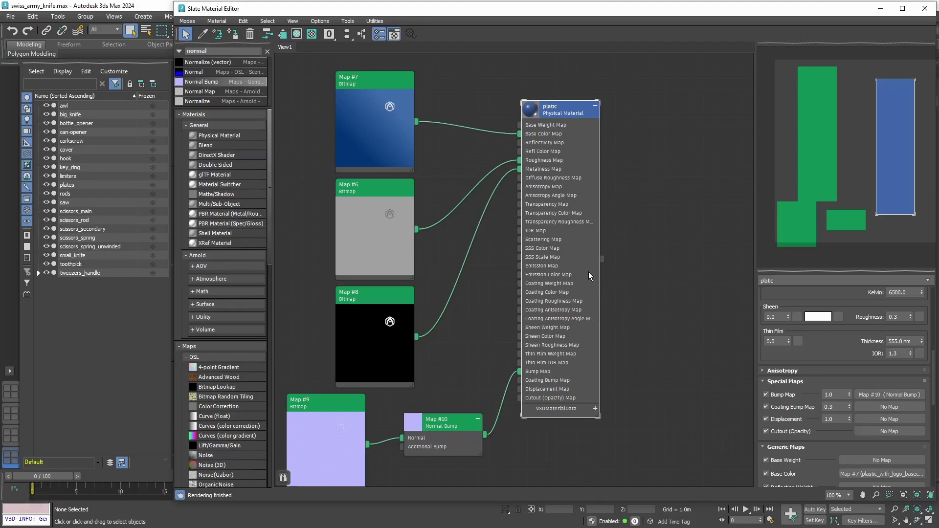
left_click(72, 150)
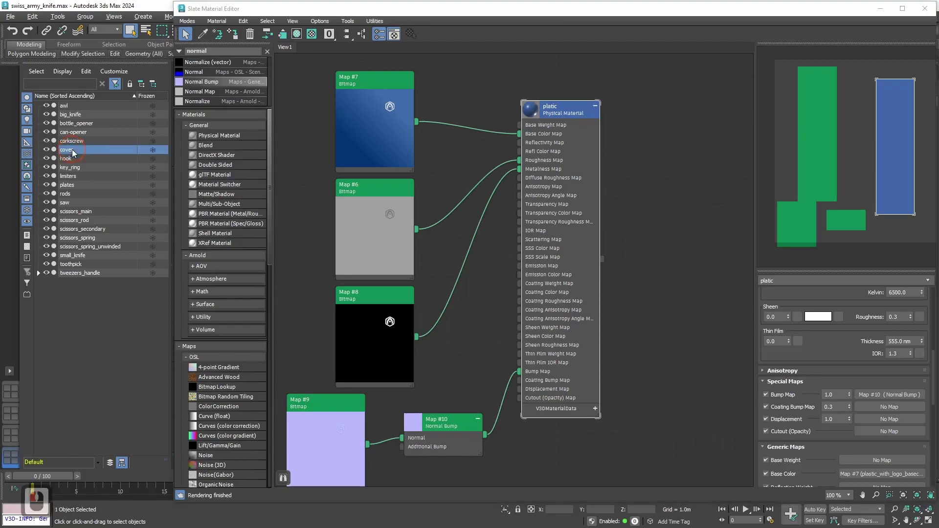
left_click(569, 113)
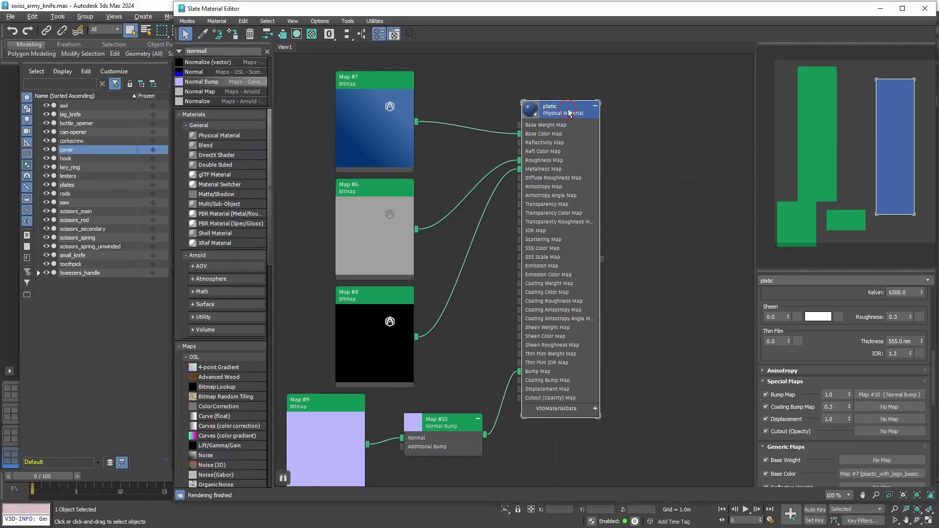
left_click(237, 37)
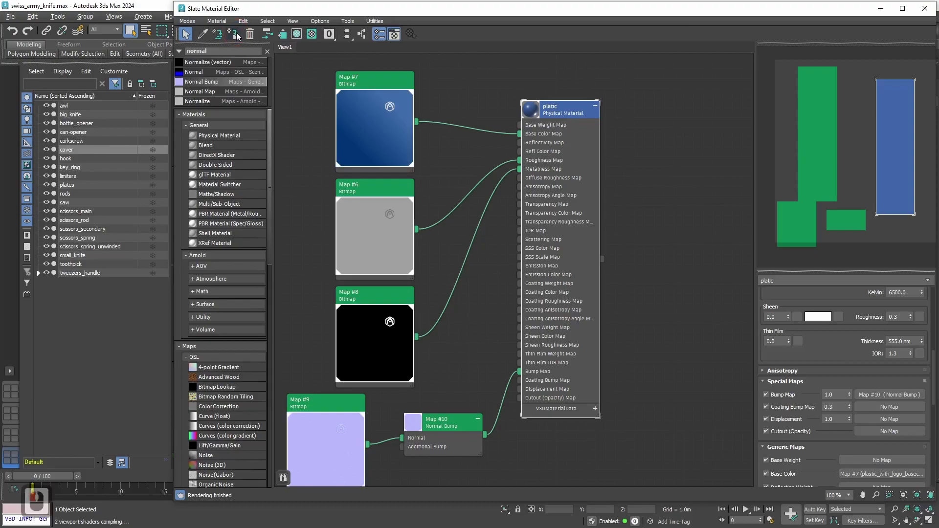
left_click(880, 8)
middle_click_drag(580, 355, 654, 359, "alt")
Step: Drag swiss_knife_ao.png from the swiss_army_knife folder into the material editor as bitmap Map #11
key("m")
scroll(577, 292, "down", 2)
scroll(462, 289, "down", 2)
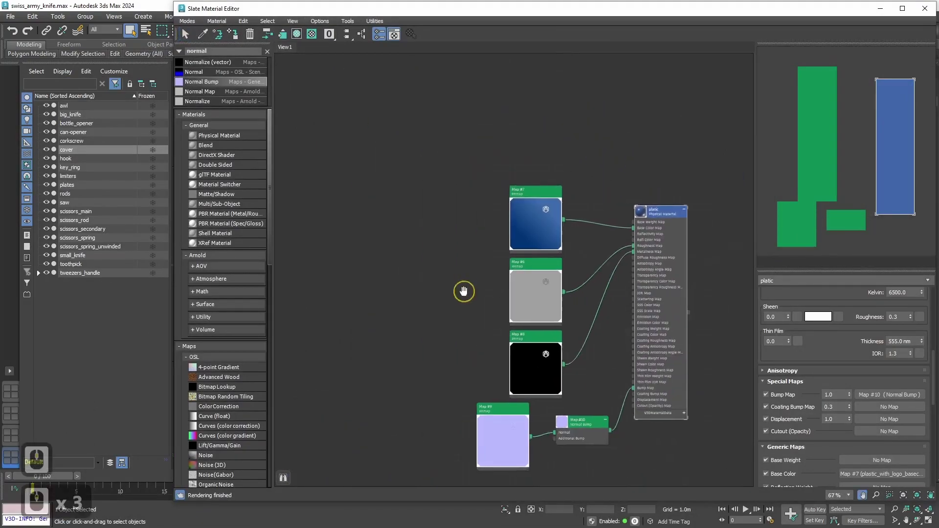
key("alt+Tab")
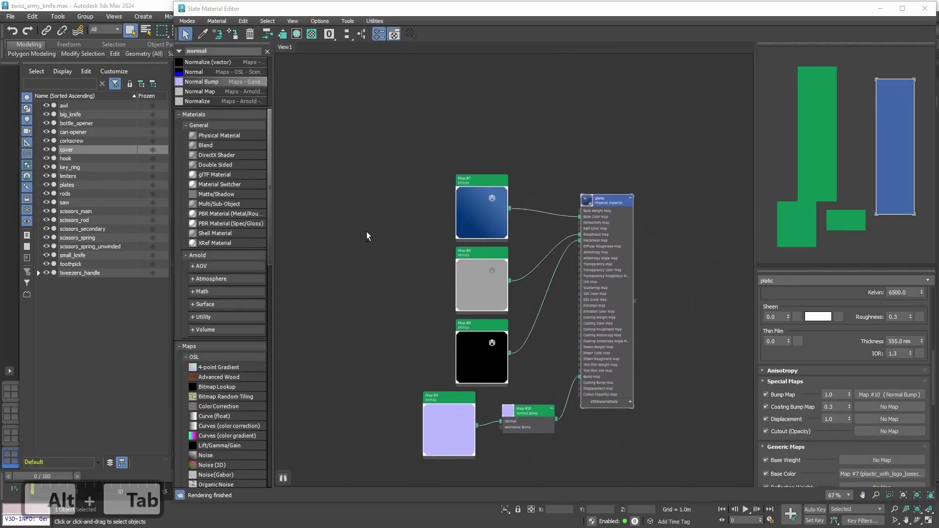
key("alt+Tab")
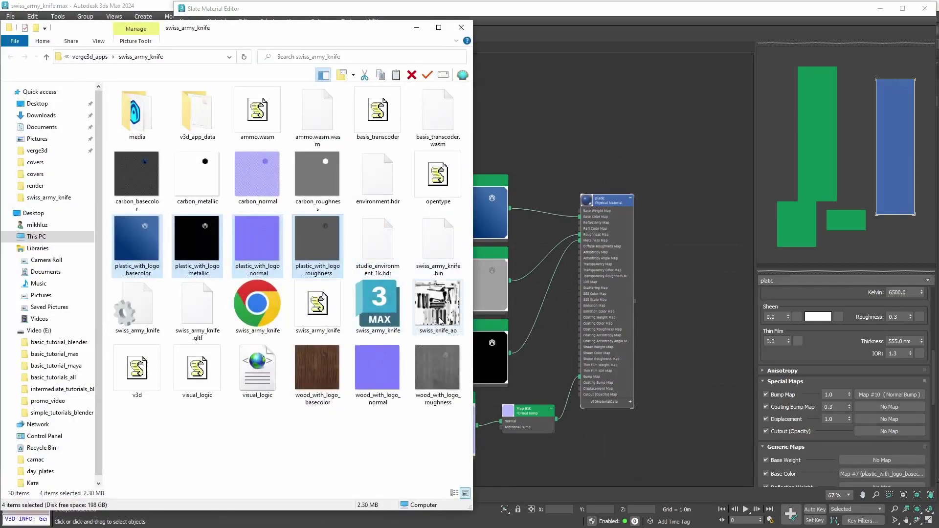
left_click(435, 316)
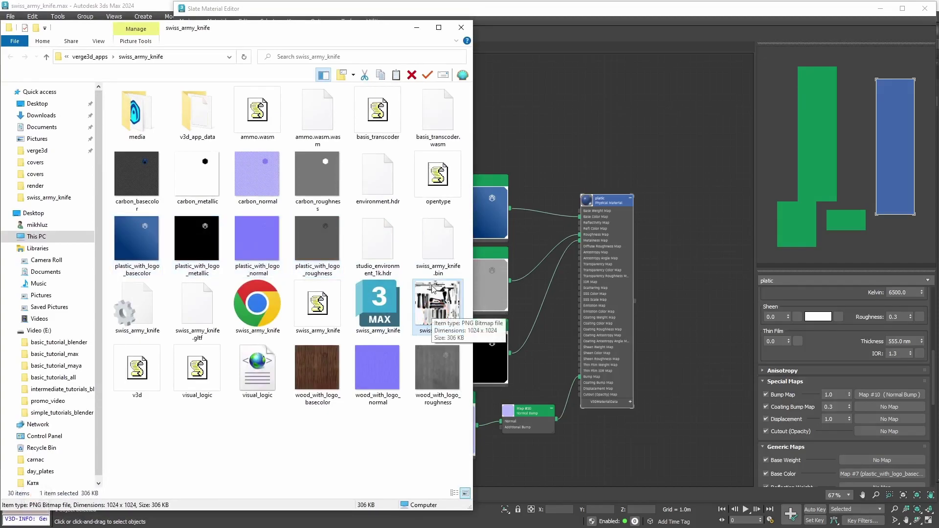
left_click_drag(439, 315, 483, 106)
left_click(415, 31)
double_click(399, 139)
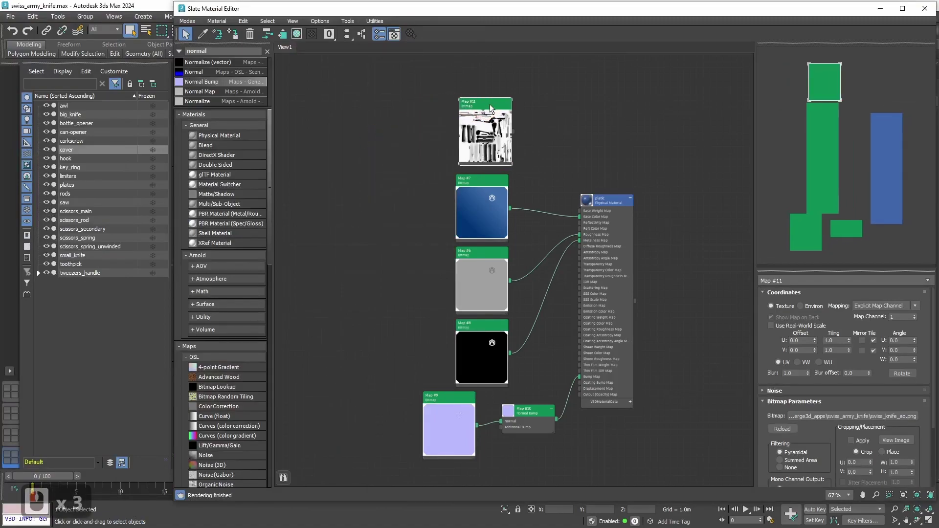
Step: Reload the AO texture with its gamma overridden to 1.0
middle_click_drag(368, 145, 337, 166)
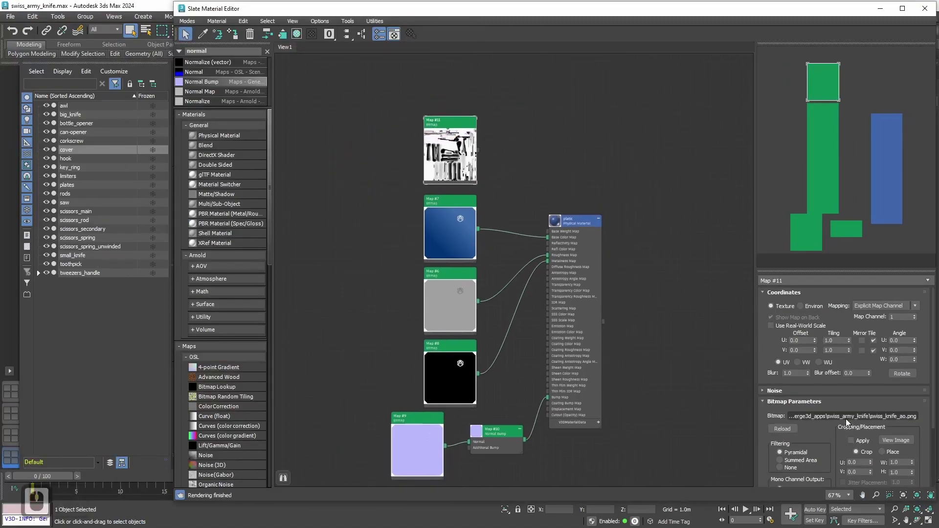
left_click(855, 417)
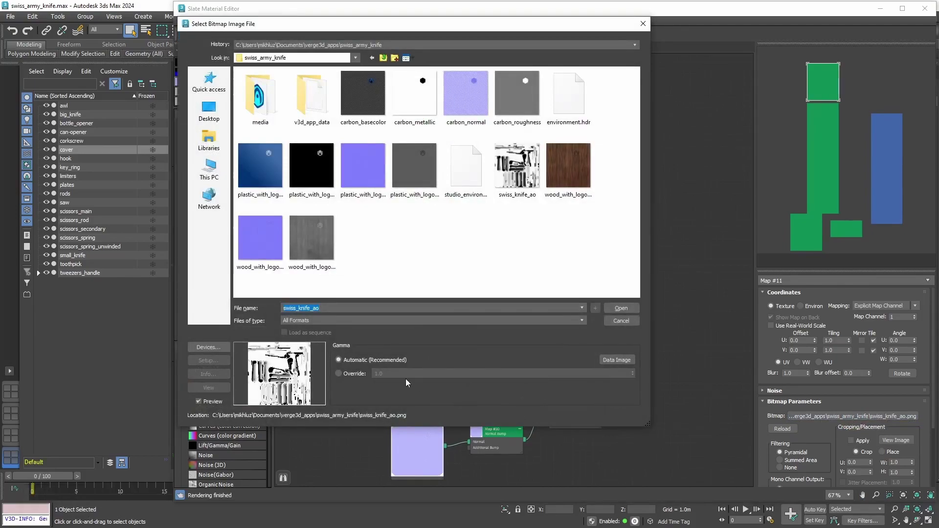
left_click(351, 374)
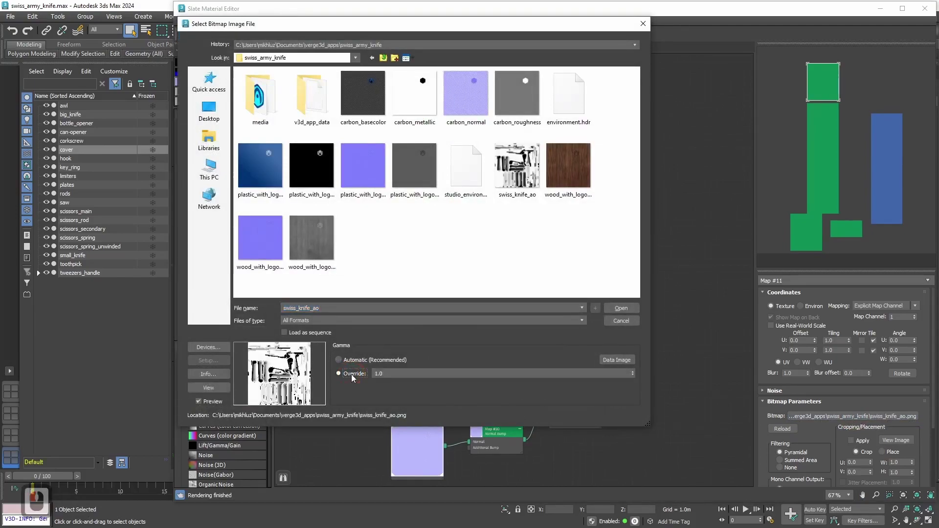
left_click(621, 308)
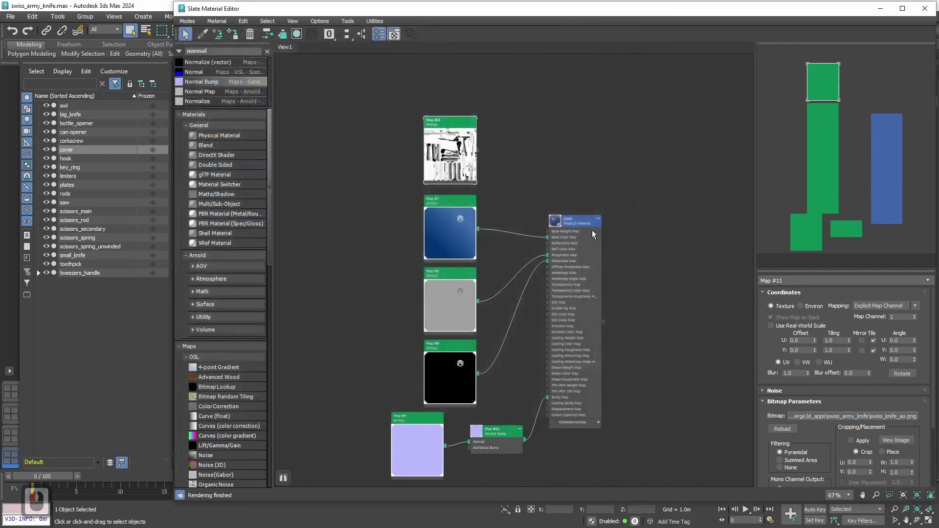
Step: Wire Map #11 into platic's Base Weight and Reflectivity inputs and tidy the nodes
middle_click_drag(513, 149, 475, 155)
scroll(430, 181, "up", 2)
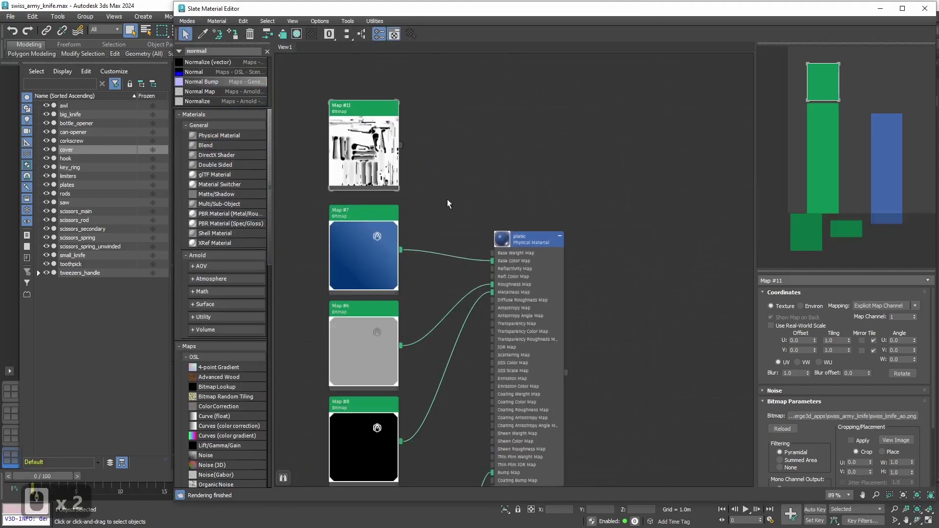
left_click_drag(402, 145, 494, 255)
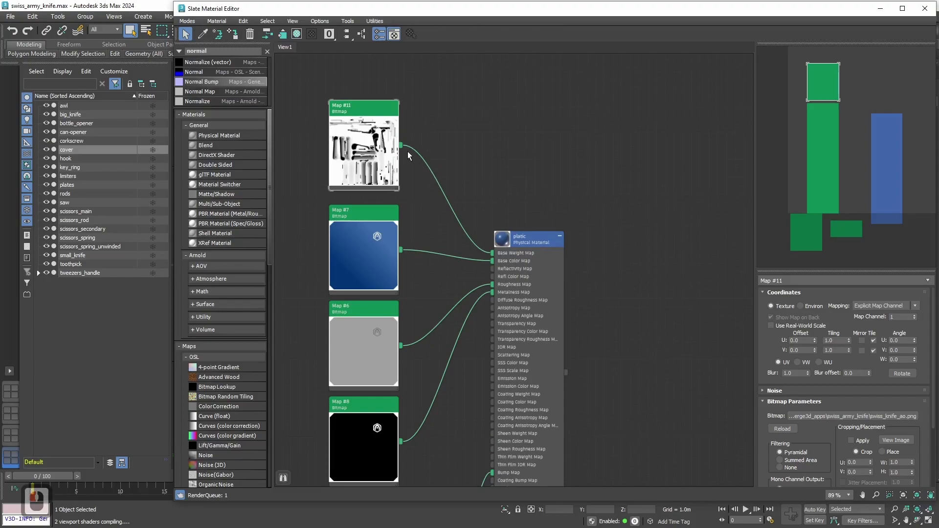
left_click_drag(402, 147, 493, 269)
left_click_drag(531, 239, 575, 213)
middle_click_drag(454, 268, 457, 215)
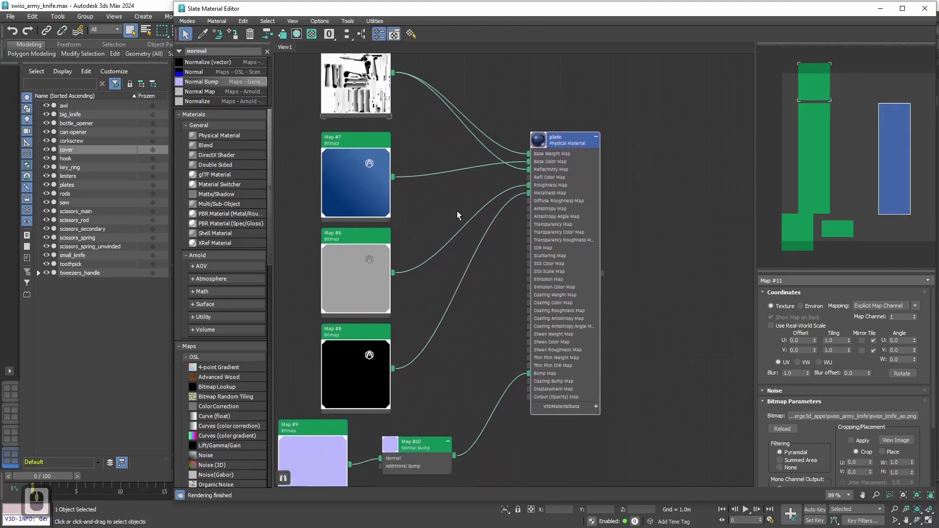
Step: Hide the material editor and orbit the perspective view to inspect the knife's shading
left_click(880, 9)
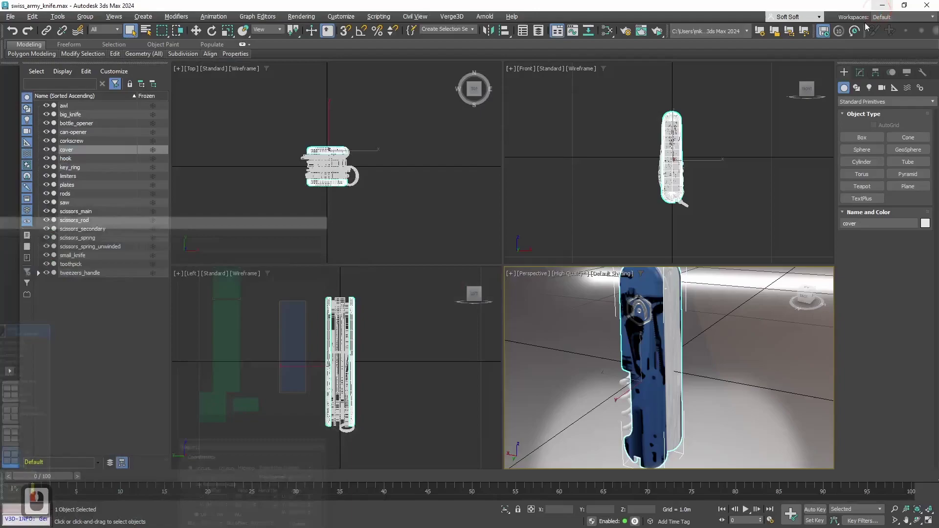
middle_click_drag(591, 400, 615, 361, "alt")
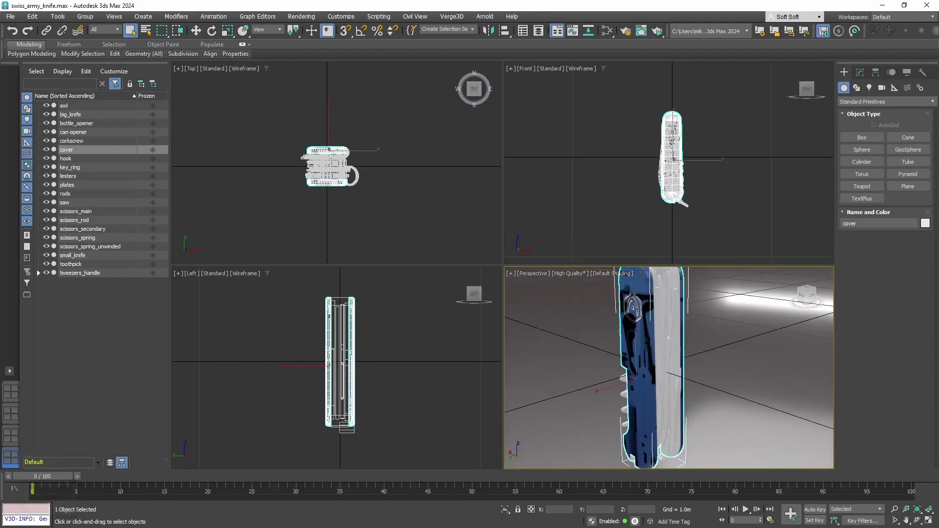
Step: Set the AO bitmap Map #11 to map channel 2 and check the knife in the perspective view
key("m")
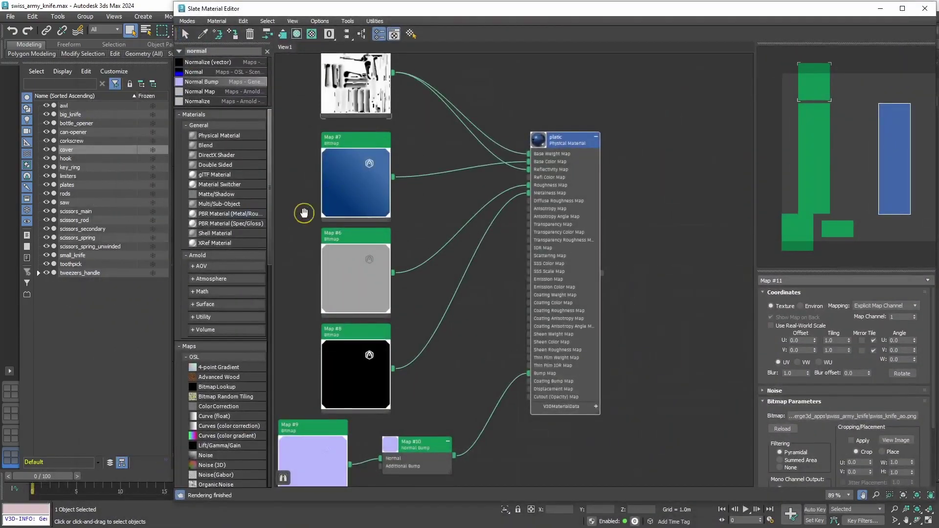
middle_click_drag(303, 212, 365, 180)
scroll(381, 415, "up", 1)
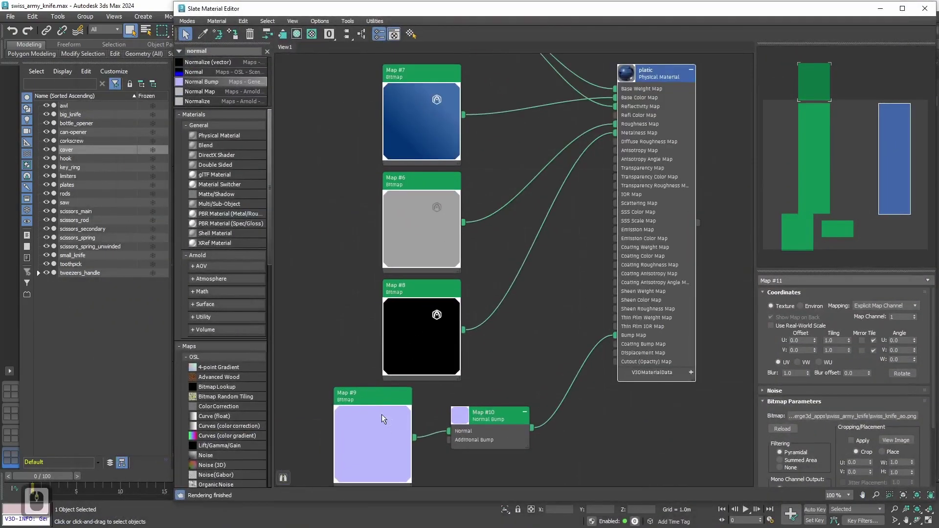
scroll(325, 285, "down", 2)
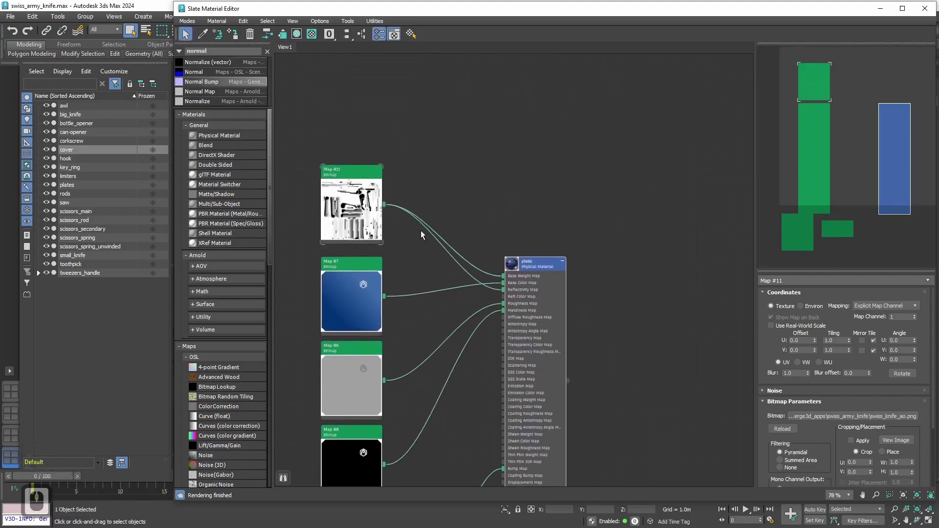
scroll(420, 230, "up", 1)
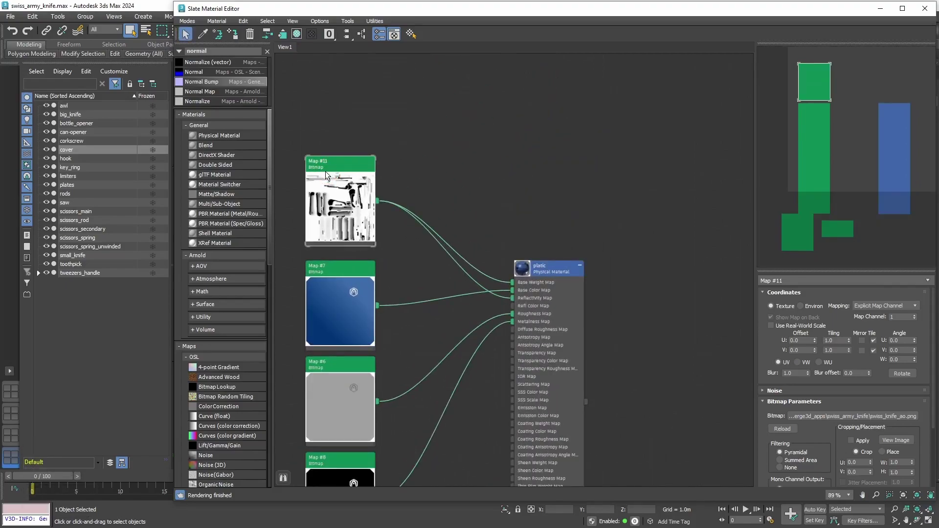
double_click(344, 174)
left_click(877, 11)
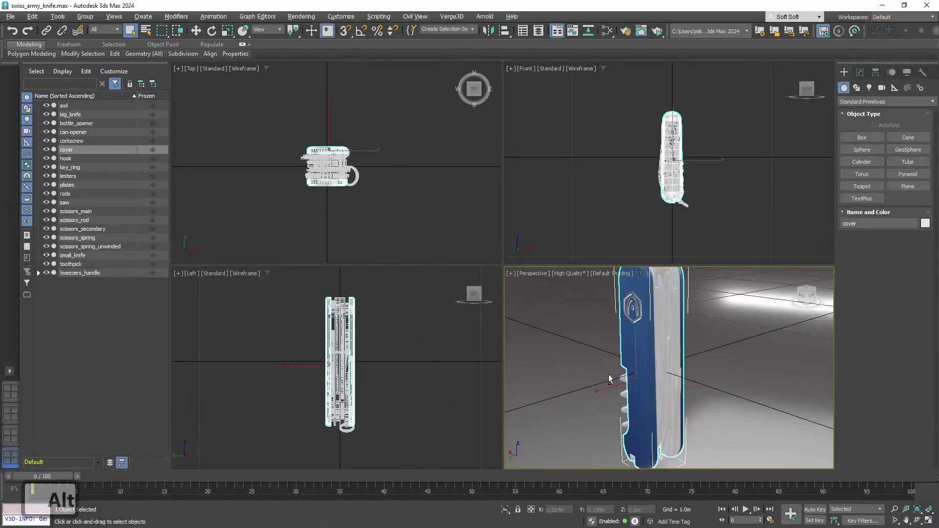
middle_click_drag(608, 375, 646, 371, "alt")
key("m")
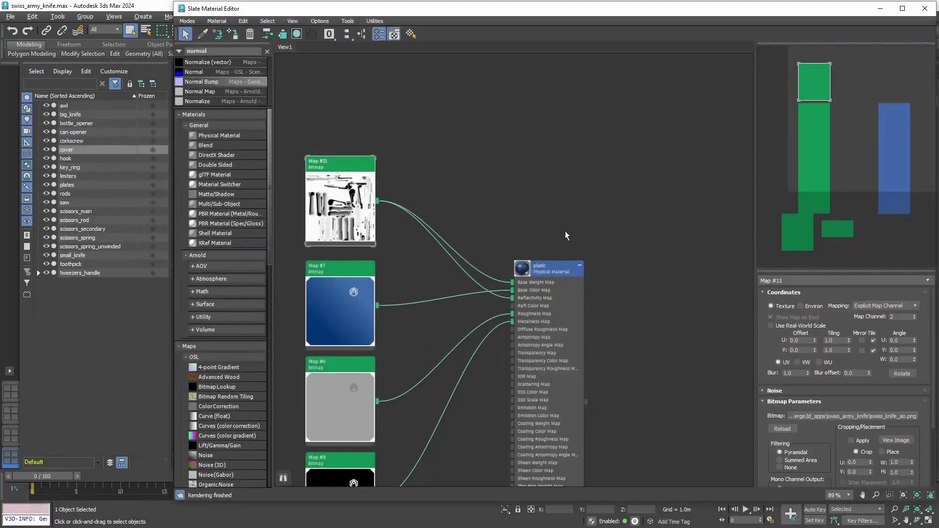
Step: Add a new Physical Material to the node graph and name it chrome
middle_click_drag(592, 241, 421, 117)
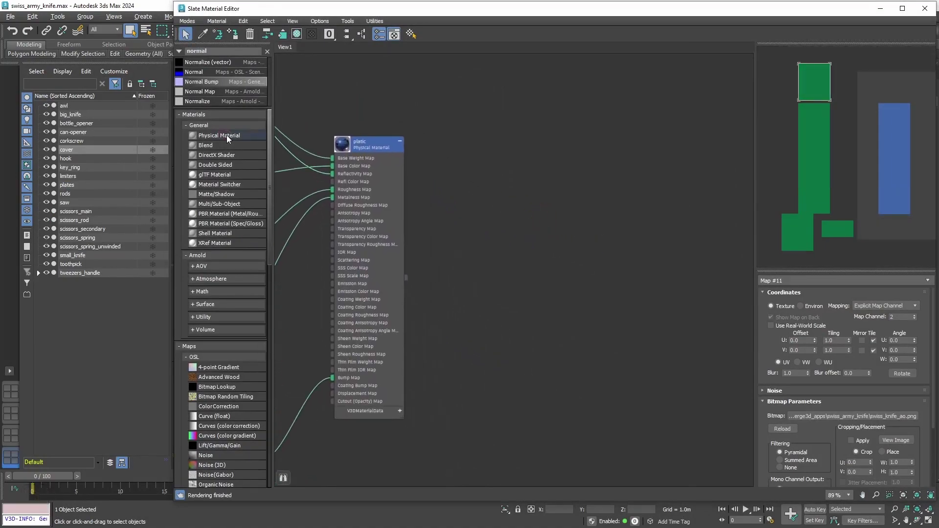
left_click_drag(227, 136, 629, 147)
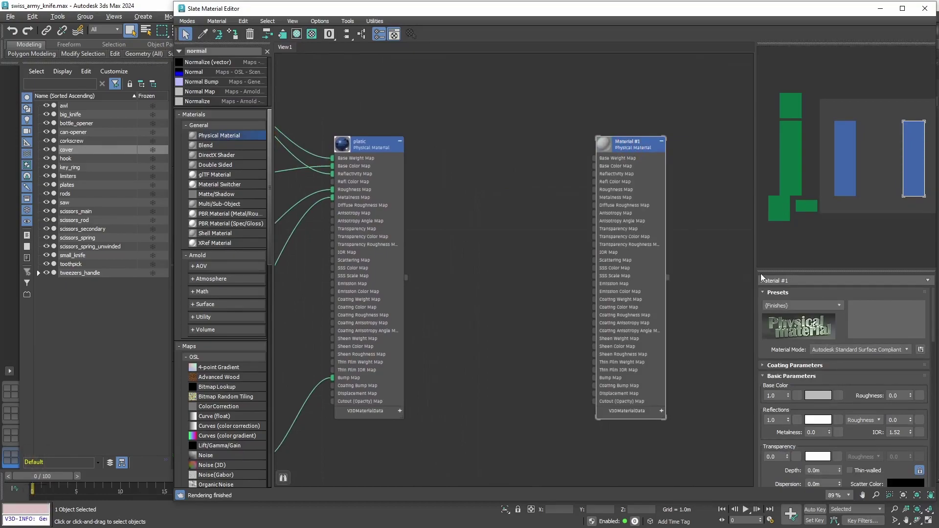
left_click(793, 283)
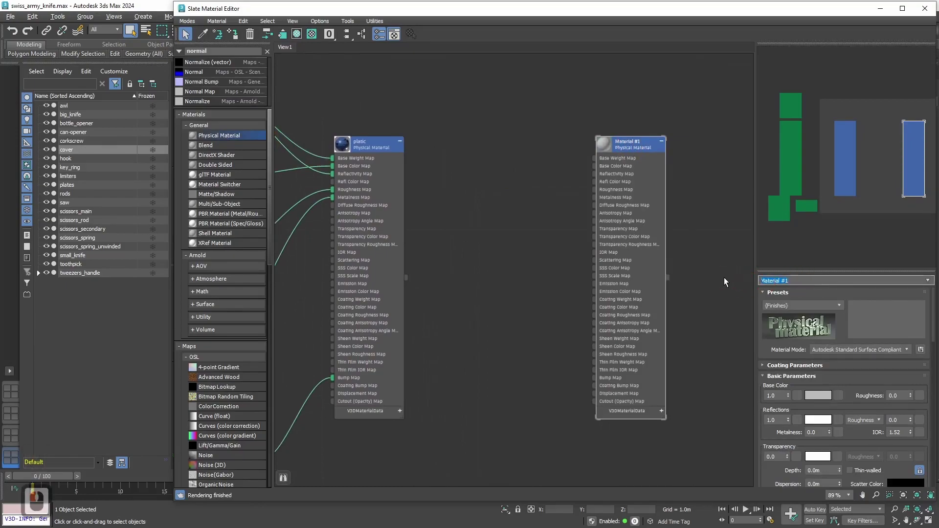
type("chrome")
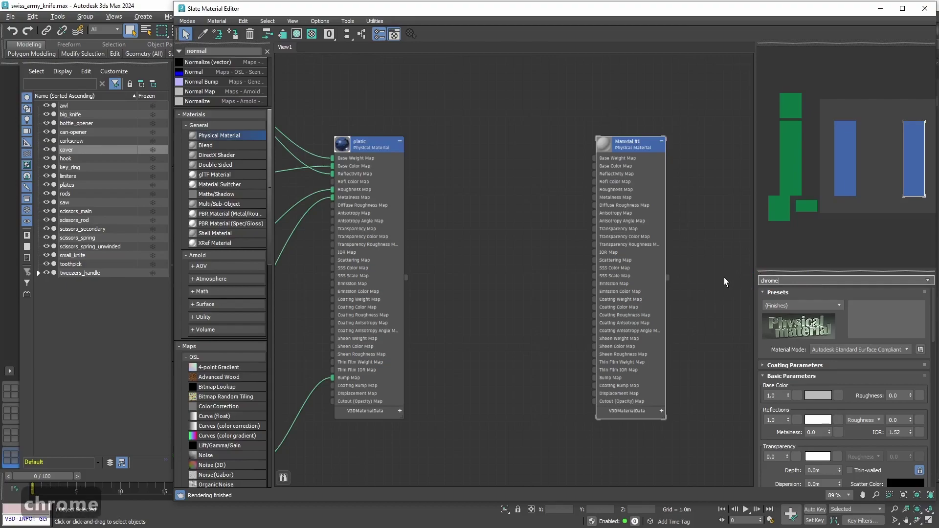
key("Return")
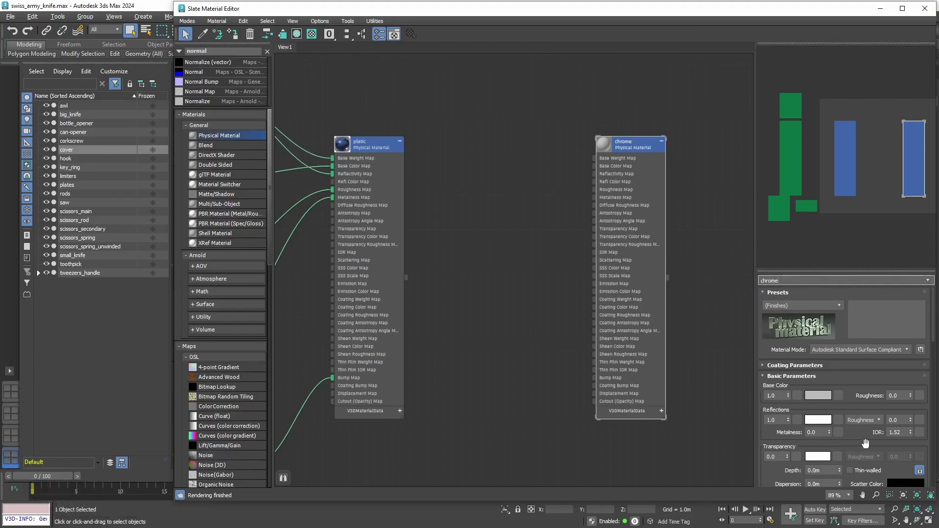
Step: Set chrome's metalness to 1.0 and reflection roughness to 0.1
left_click_drag(866, 444, 869, 405)
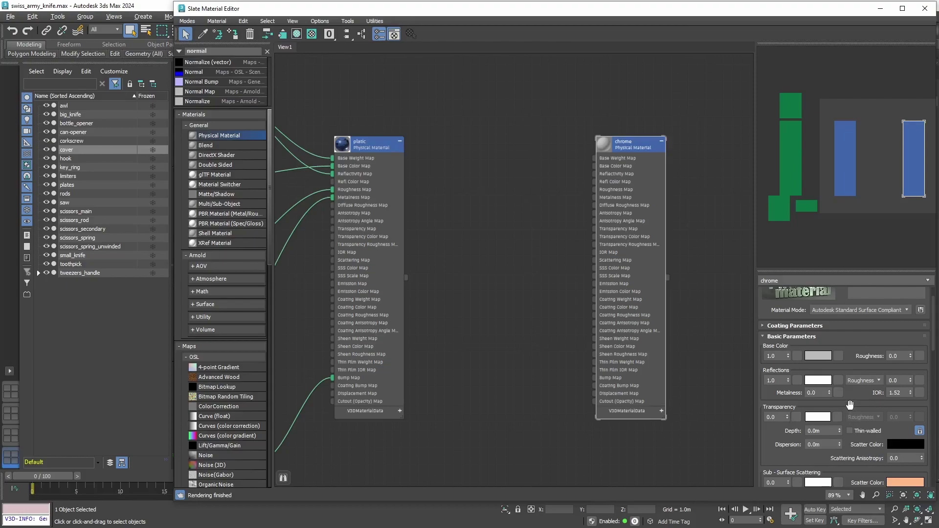
double_click(820, 392)
type("1")
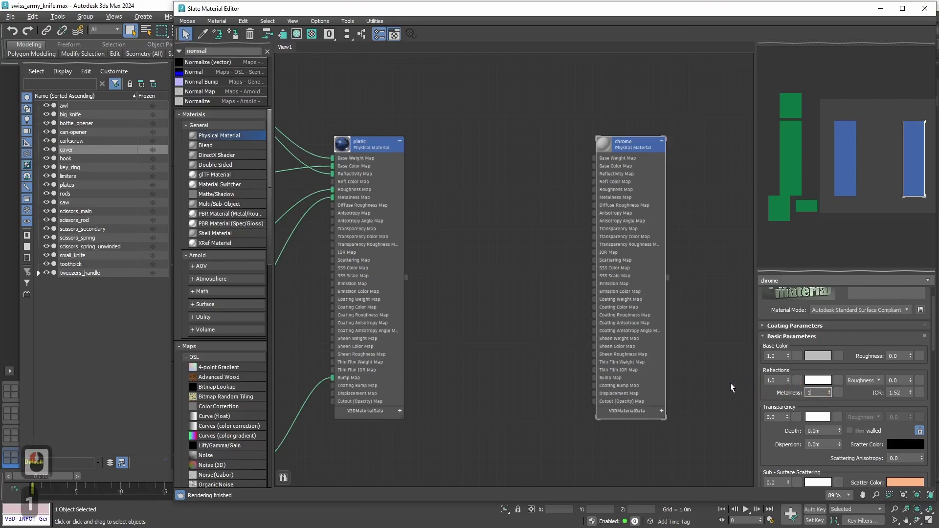
key("Return")
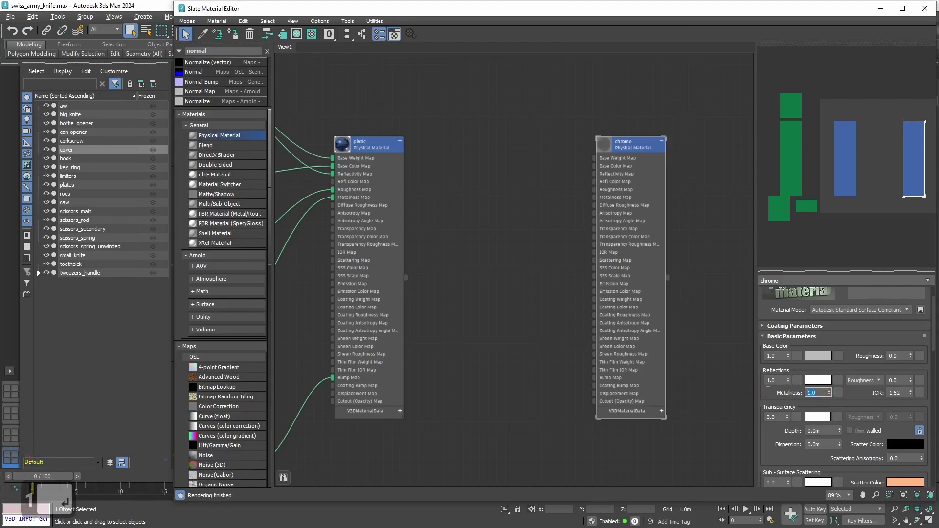
left_click(903, 381)
key("BackSpace")
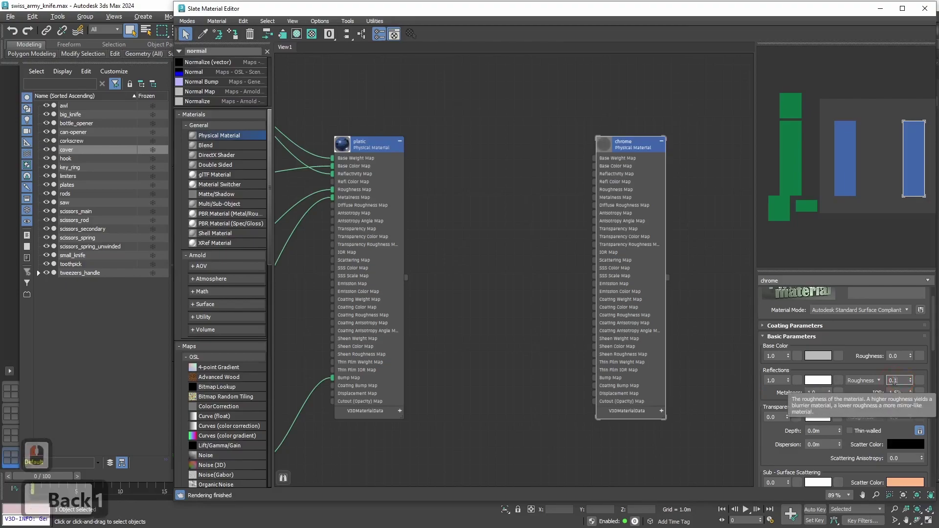
type("1")
key("Return")
Step: Set chrome's base colour to mid-grey A2A2A2
left_click(827, 357)
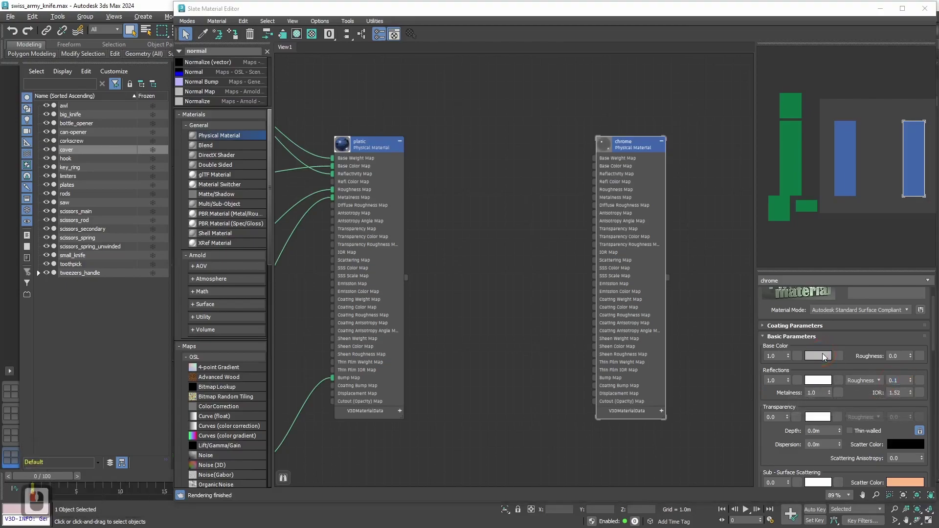
left_click_drag(667, 288, 667, 275)
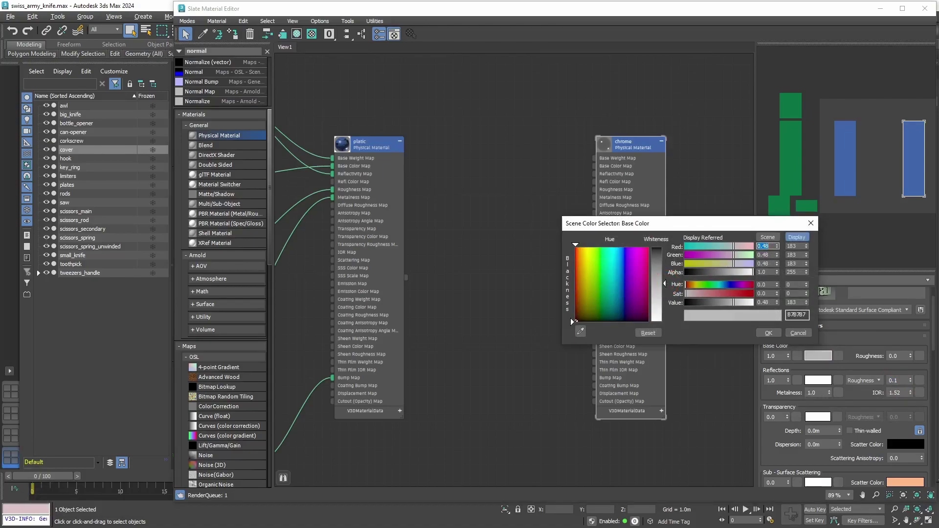
left_click(769, 333)
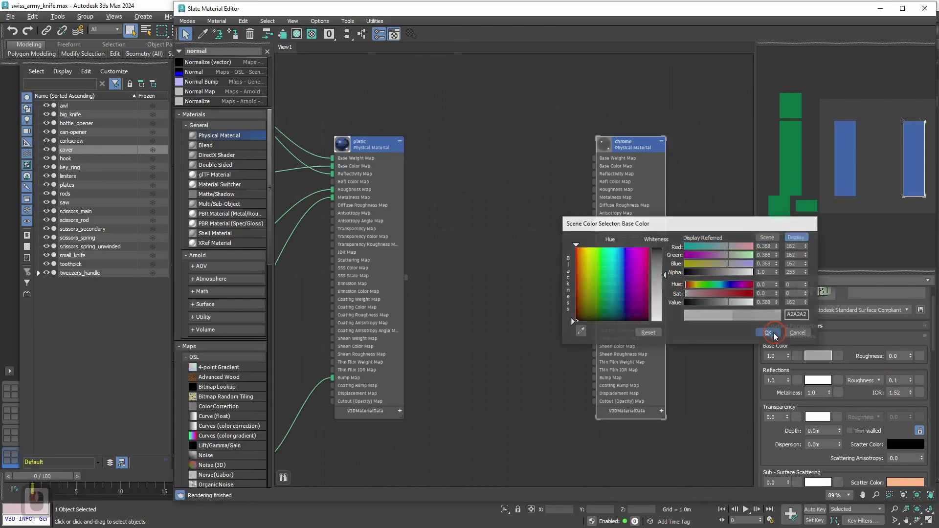
middle_click_drag(501, 189, 546, 237)
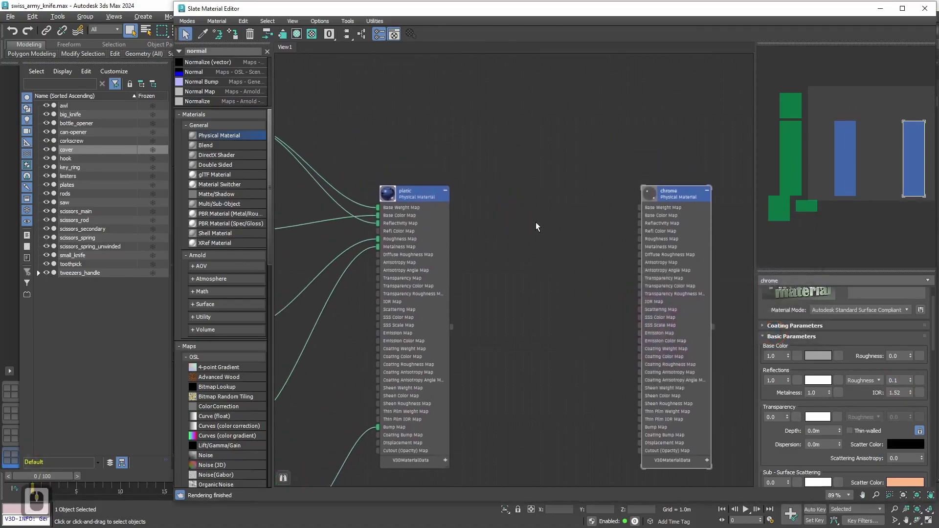
scroll(536, 224, "down", 2)
middle_click_drag(411, 154, 448, 165)
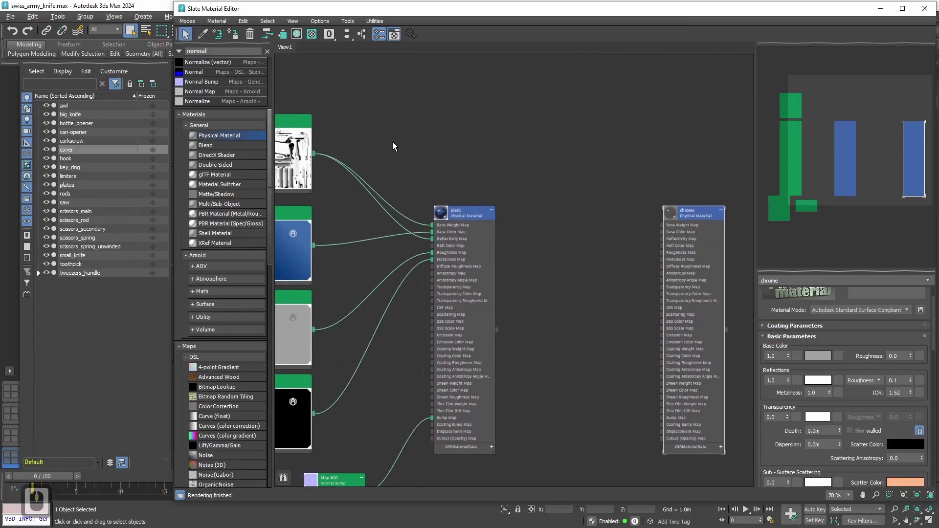
Step: Wire the AO map Map #11 into the chrome material's inputs
left_click_drag(315, 153, 663, 228)
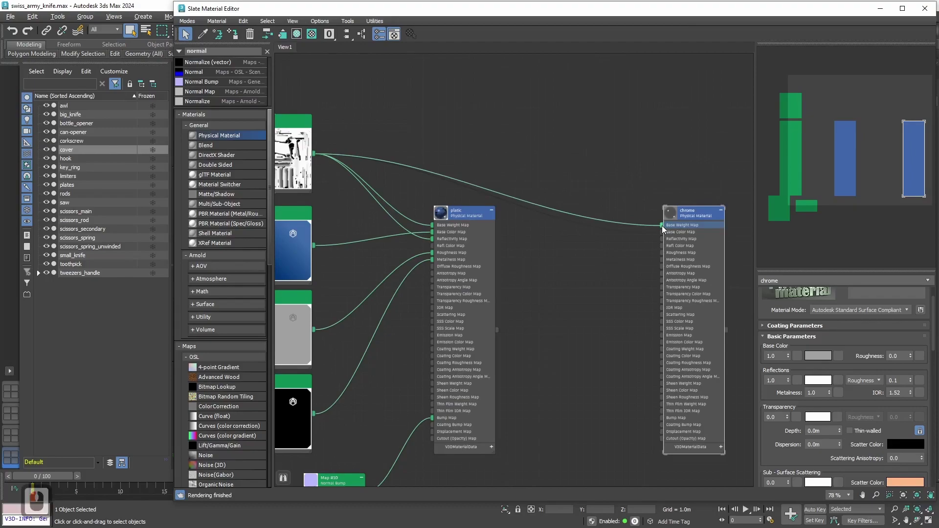
left_click(315, 155)
left_click_drag(315, 157, 699, 211)
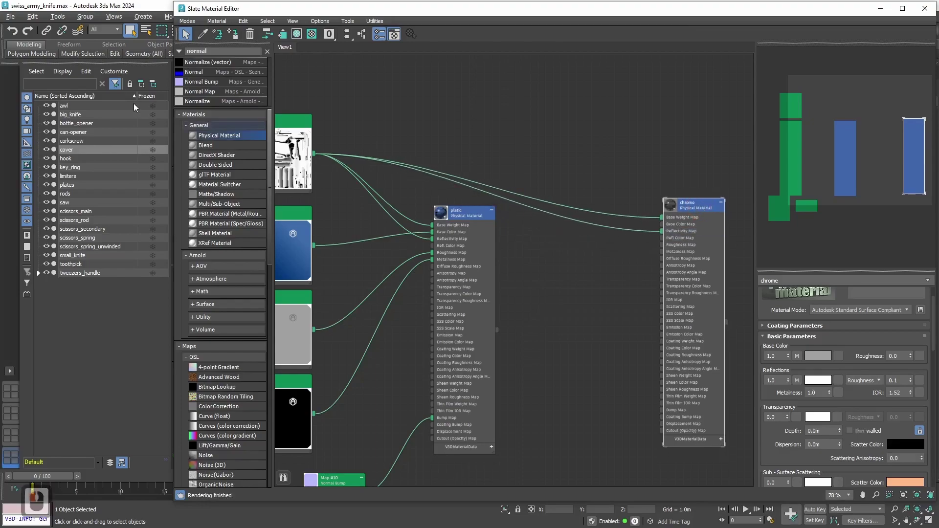
Step: Select the fifteen metal parts from awl to tweezers_blades and assign them the chrome material
left_click(71, 107)
left_click(85, 116, "ctrl")
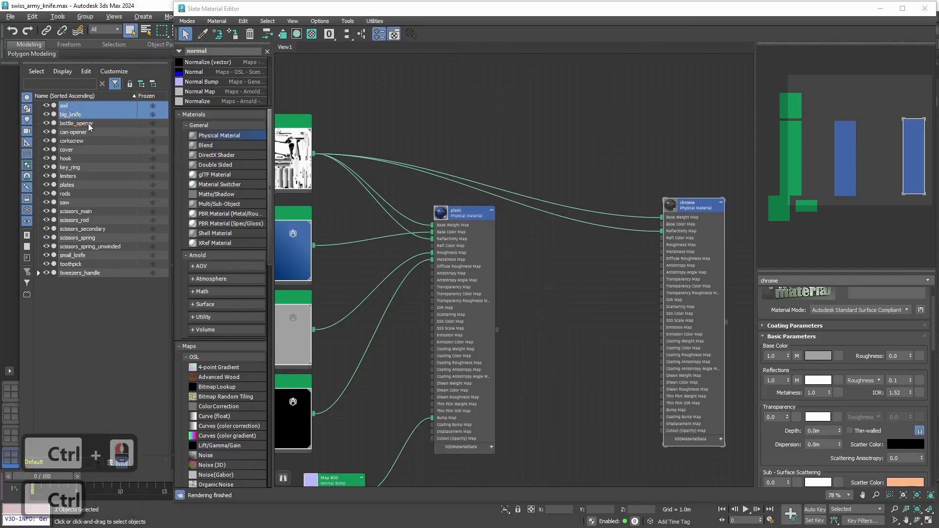
left_click(87, 123, "ctrl")
left_click(82, 133, "ctrl")
left_click(78, 142, "ctrl")
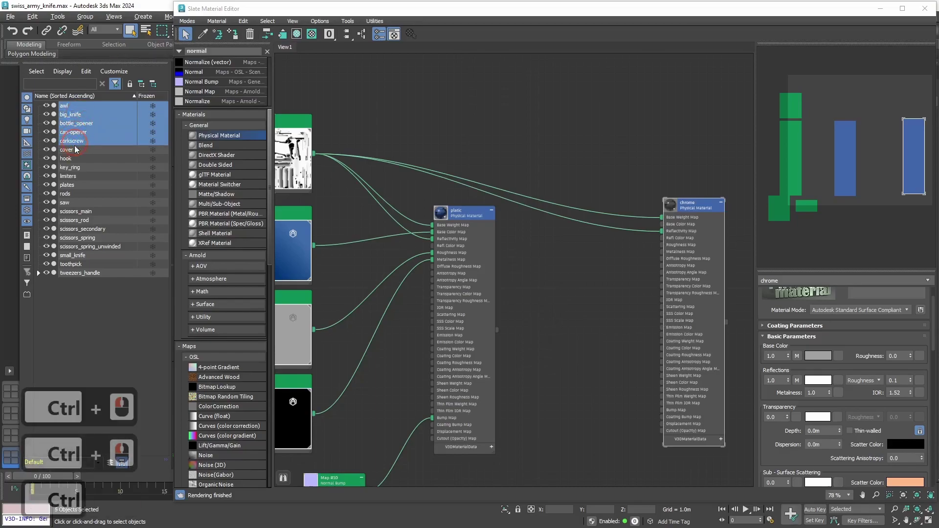
left_click(75, 159, "ctrl")
left_click(76, 168, "ctrl")
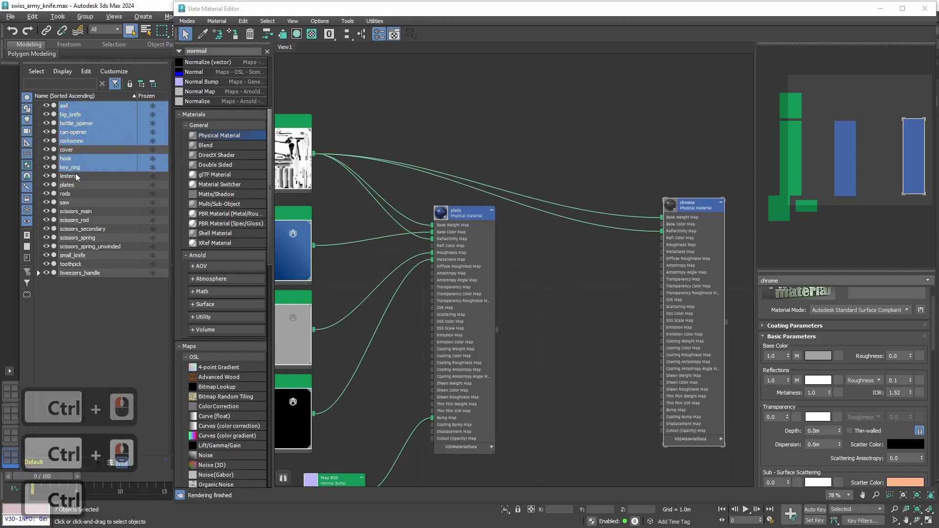
left_click(74, 177, "ctrl")
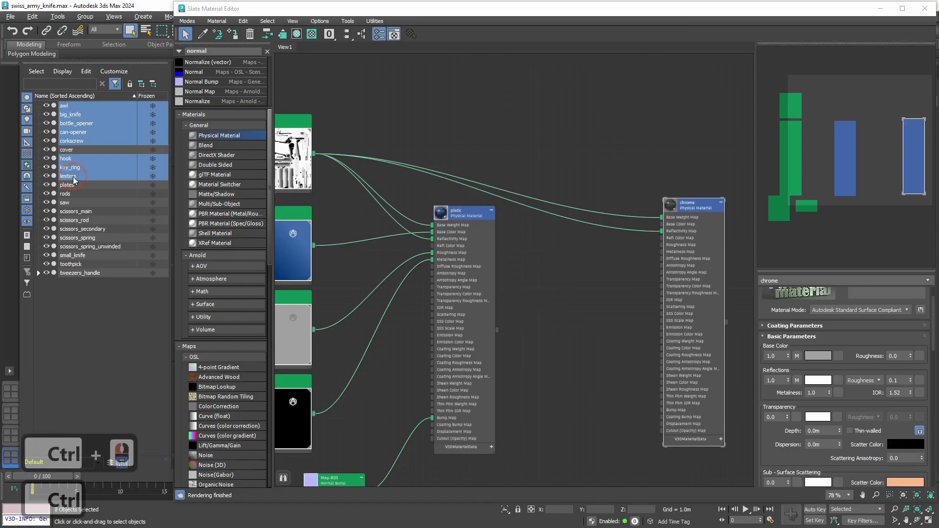
left_click(70, 203, "ctrl")
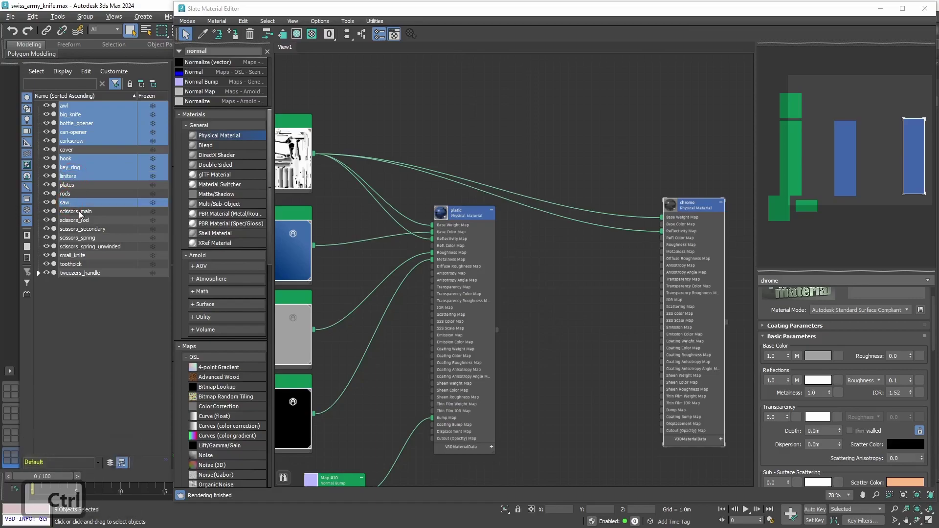
left_click(81, 212, "ctrl")
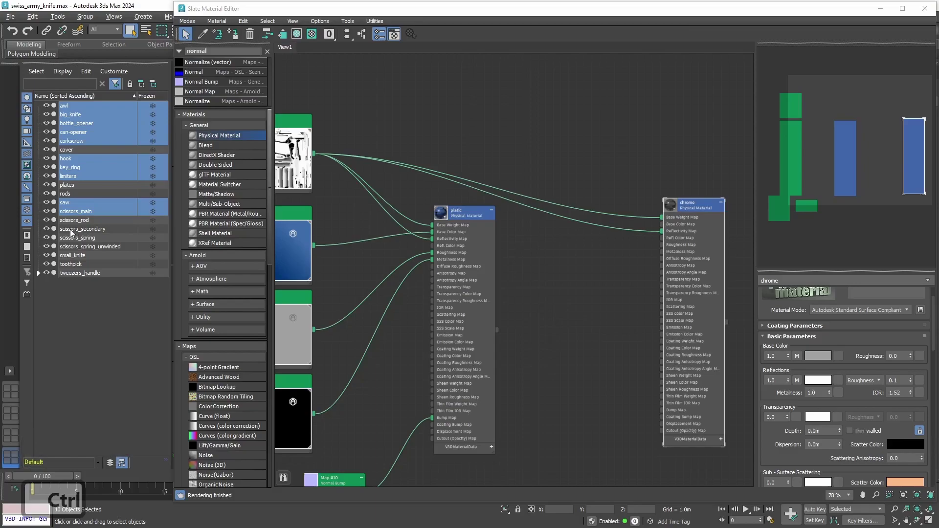
left_click(71, 230, "ctrl")
left_click(74, 238, "ctrl")
left_click(78, 247, "ctrl")
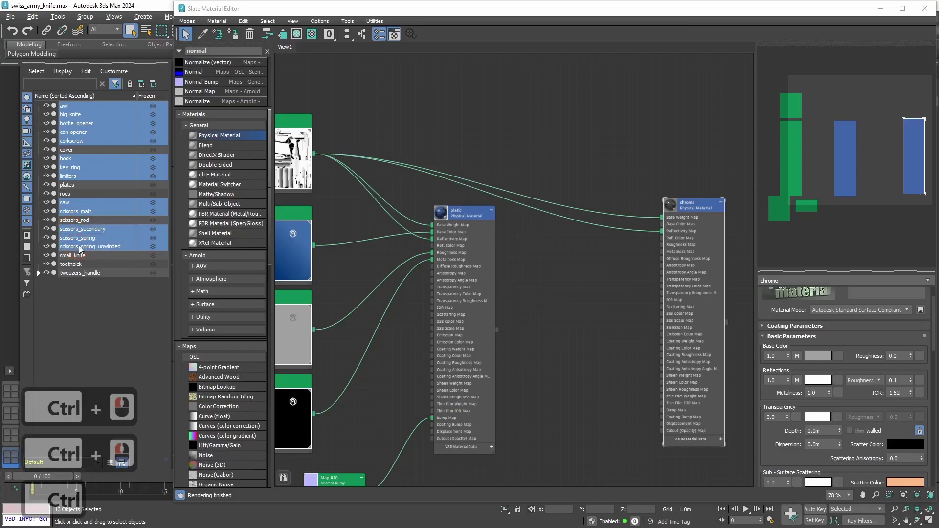
left_click(74, 255, "ctrl")
left_click(39, 273)
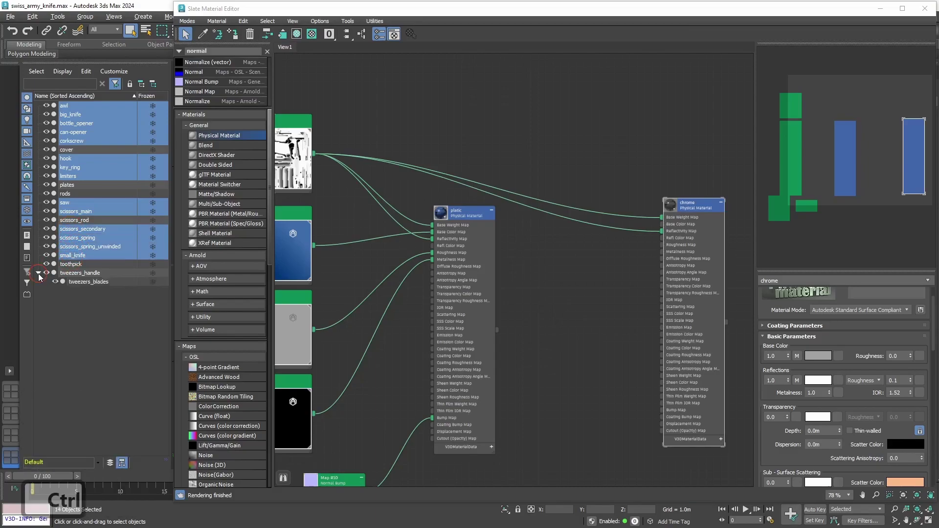
left_click(88, 282, "ctrl")
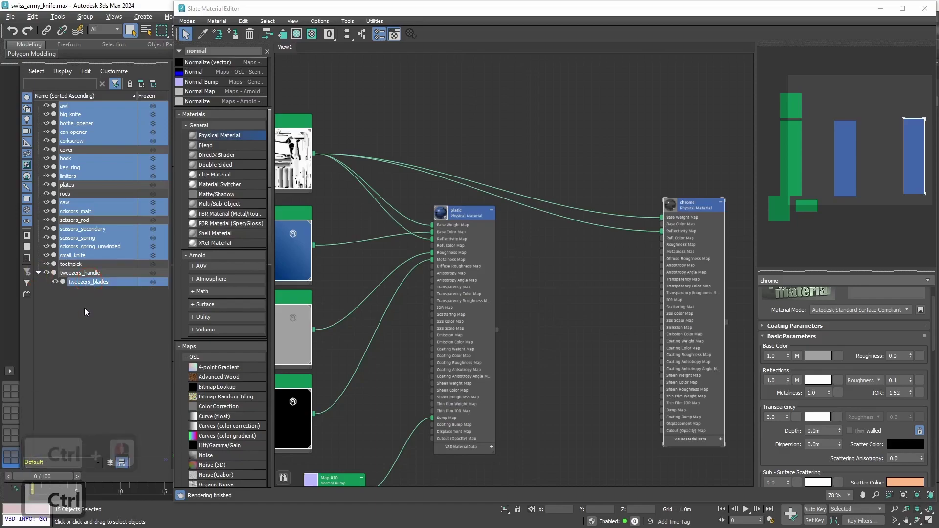
left_click(236, 39)
Step: Orbit around the knife, clear the selection and select only the plates object
left_click(881, 8)
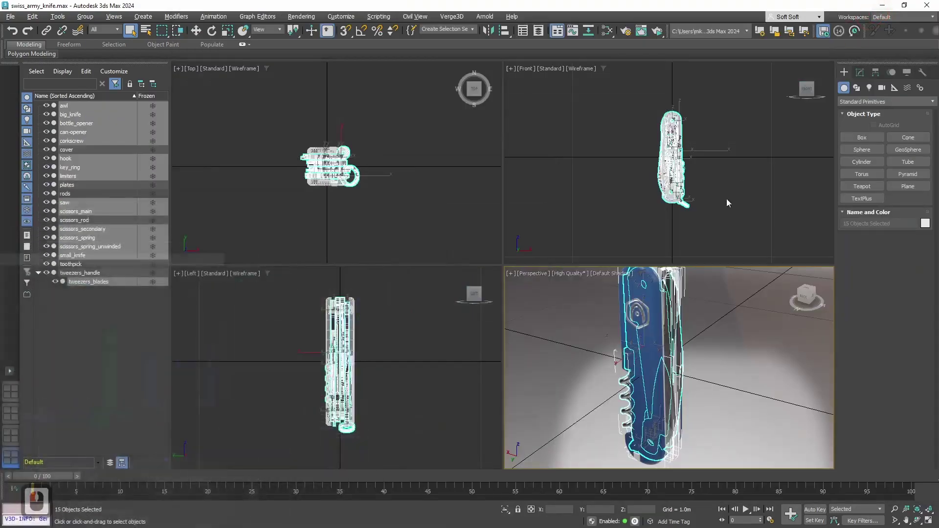
middle_click_drag(700, 374, 727, 345, "alt")
left_click(699, 395)
middle_click_drag(698, 396, 685, 380, "alt")
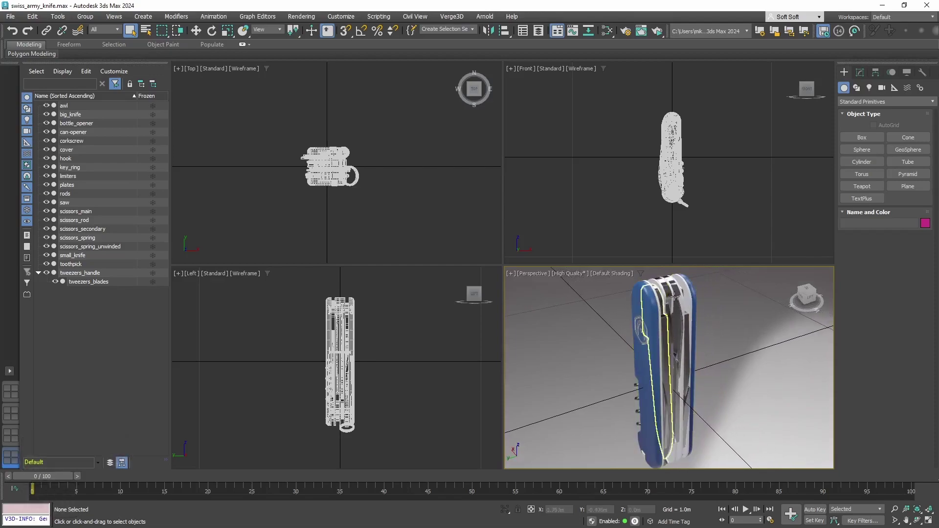
left_click(683, 311)
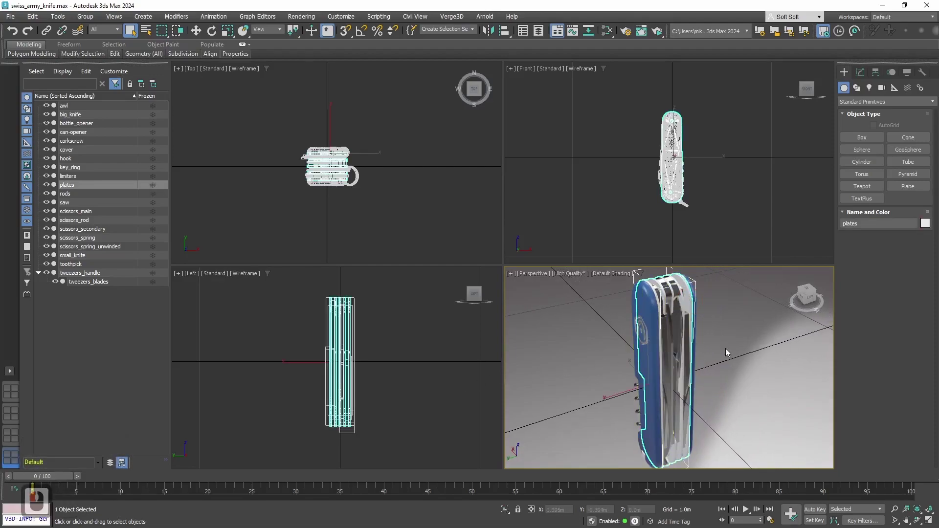
Step: Add a new Physical Material node and rename it alluminium
key("m")
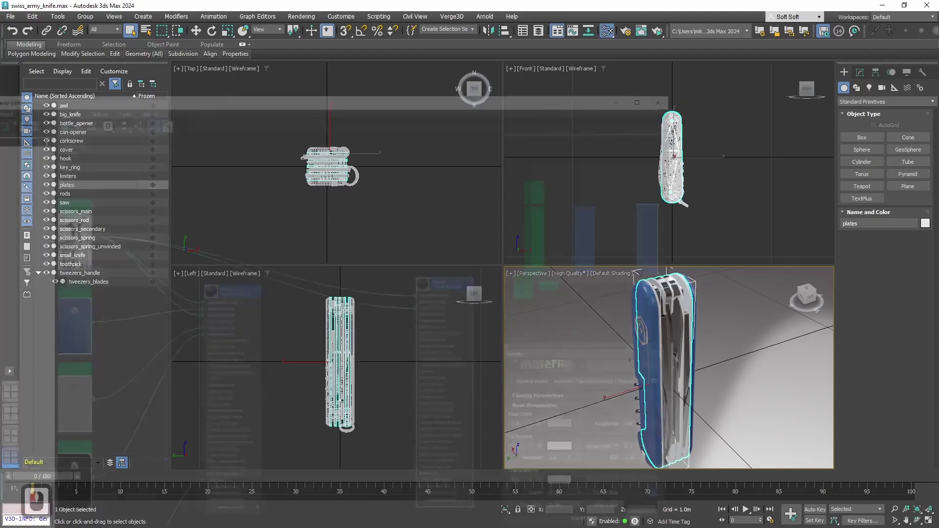
left_click(601, 291)
middle_click_drag(606, 276, 572, 308)
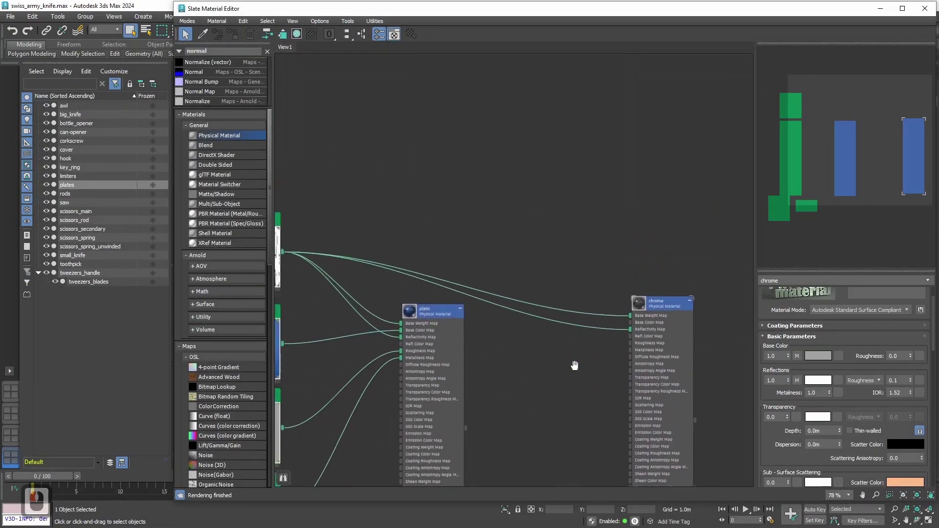
left_click_drag(673, 316, 641, 77)
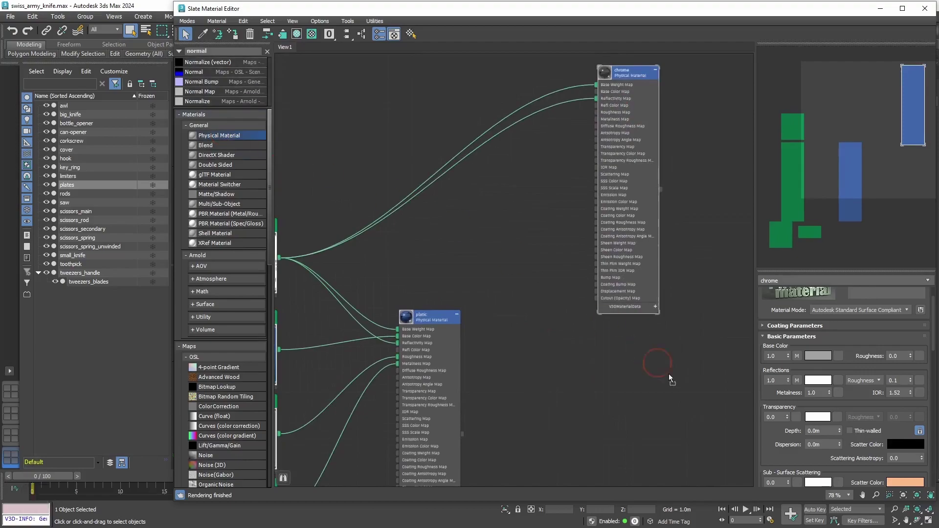
left_click_drag(638, 384, 636, 382)
middle_click_drag(546, 420, 504, 311)
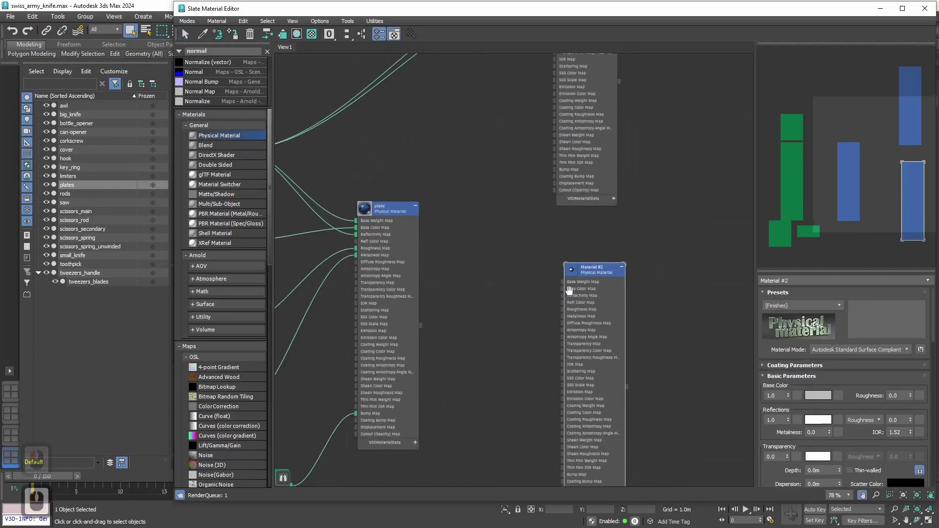
left_click(596, 280)
double_click(596, 280)
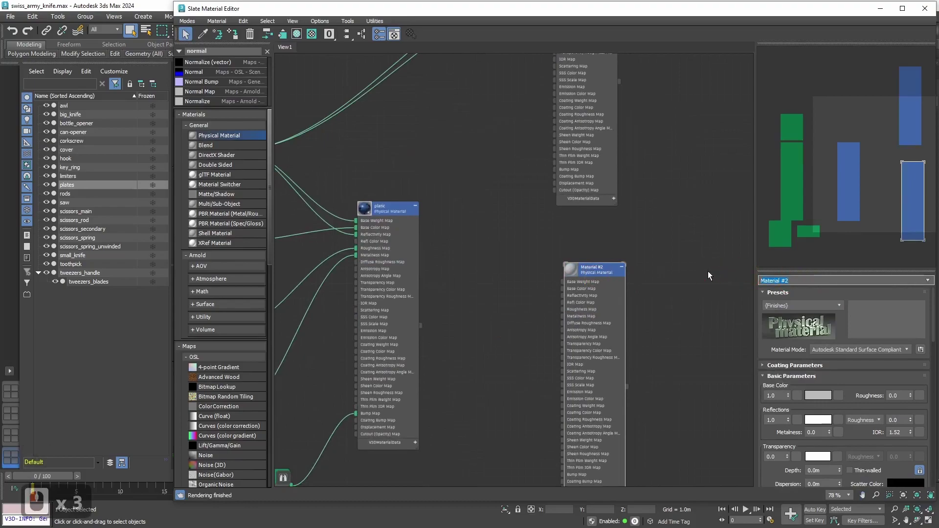
type("allumin")
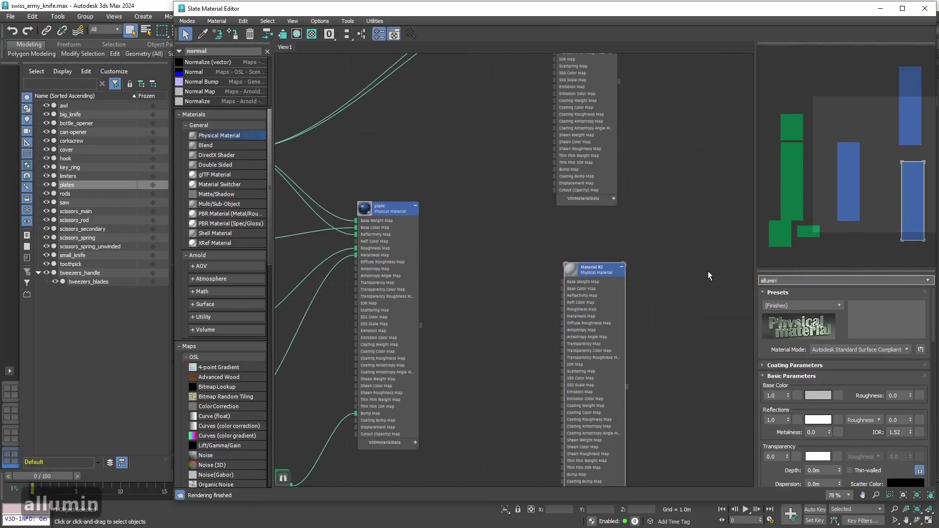
type("ium")
key("Return")
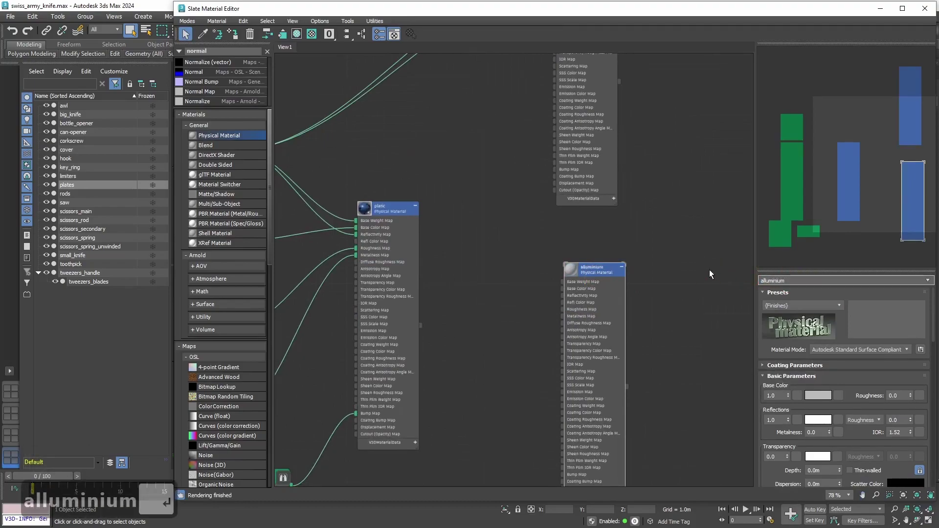
Step: Set alluminium's metalness to 1.0 and roughness to 0.5, keeping base colour E1E1E1
scroll(682, 315, "down", 2)
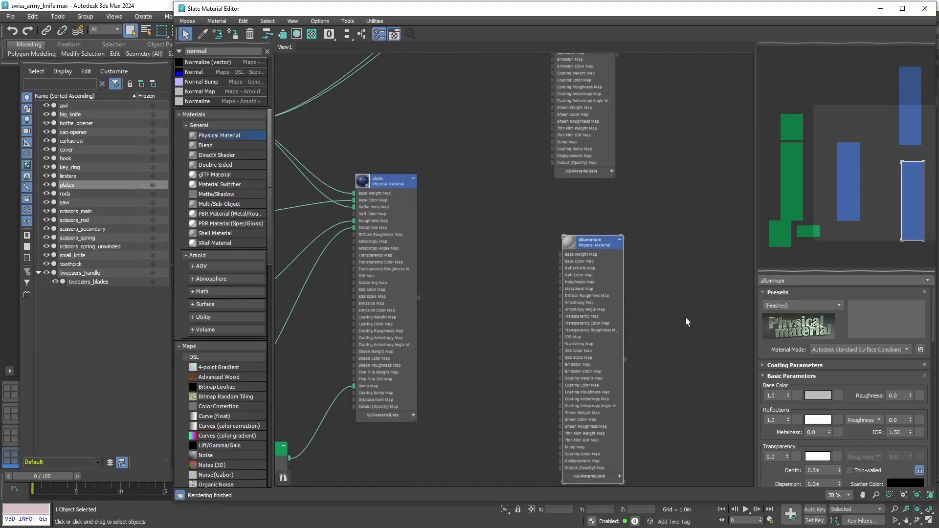
double_click(594, 241)
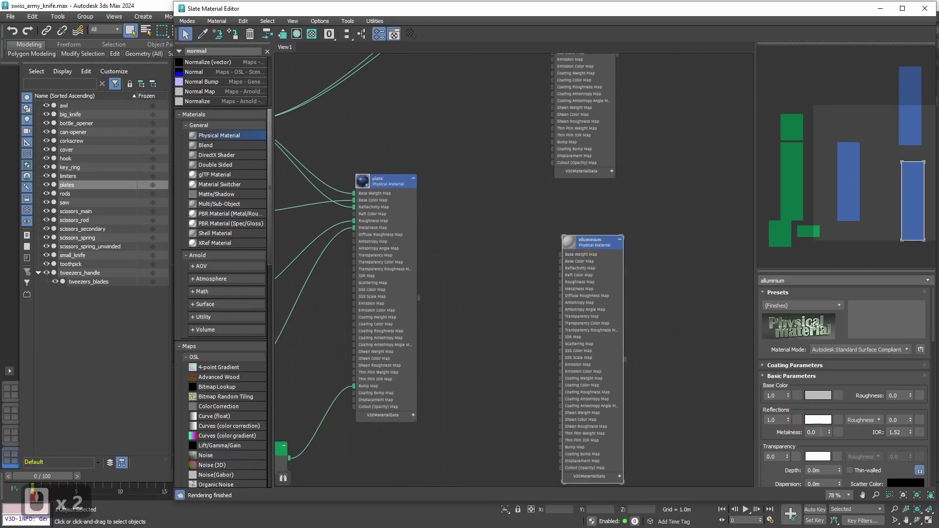
left_click(822, 432)
type("1")
key("Return")
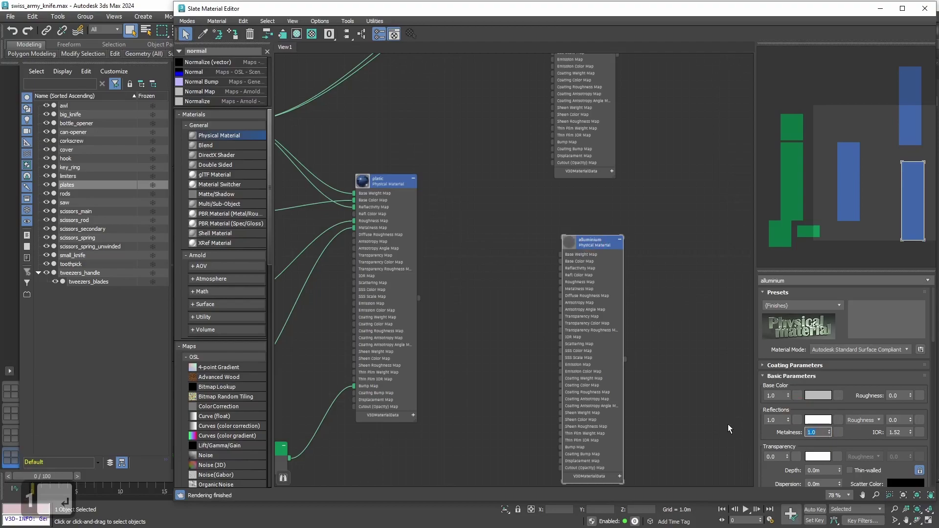
left_click(899, 420)
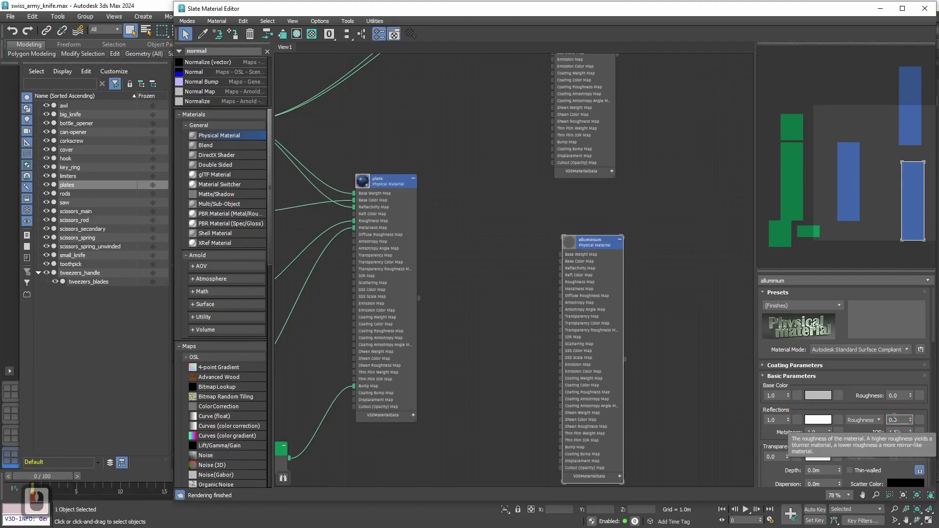
key("BackSpace")
key("BackSpace")
key("BackSpace")
key("BackSpace")
key("BackSpace")
type("0.5")
key("Return")
left_click(816, 395)
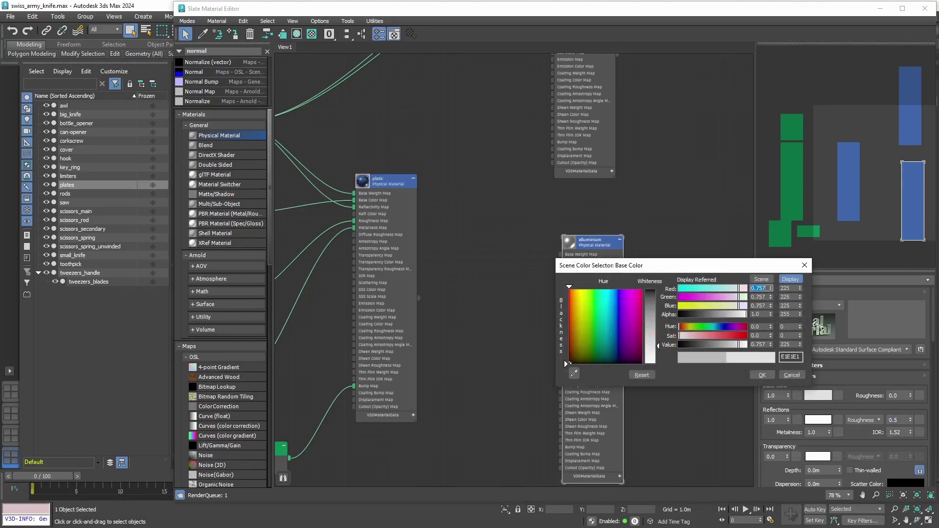
left_click(565, 360)
Step: Wire Map #11's output into alluminium's Base Weight Map and Reflectivity Map sockets
left_click(762, 375)
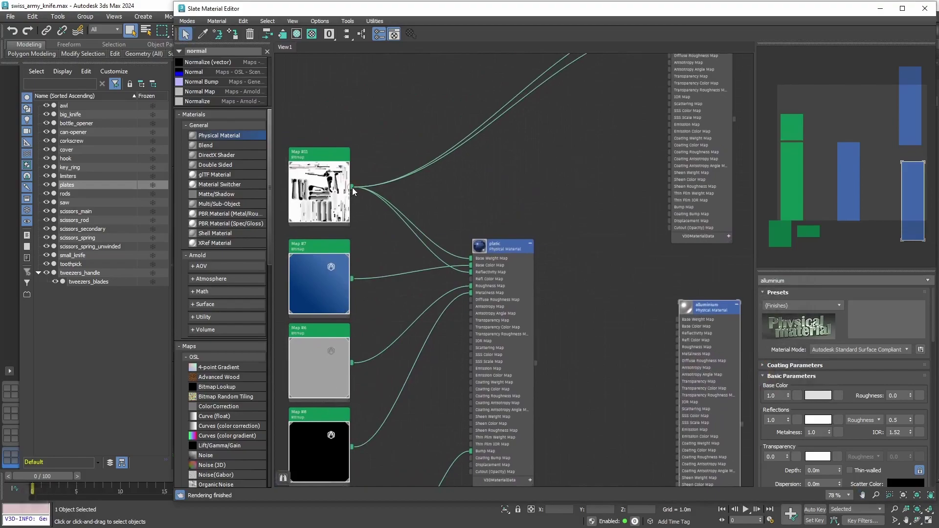
left_click_drag(352, 187, 676, 319)
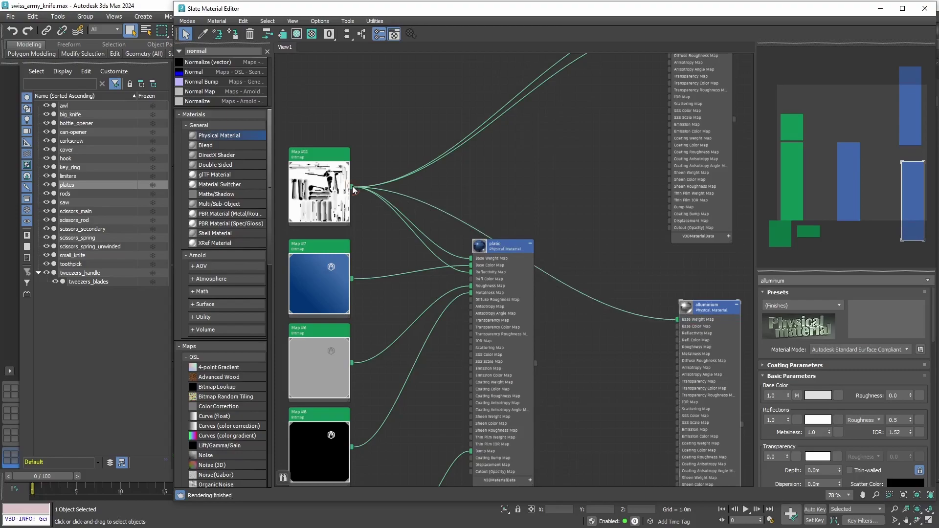
left_click_drag(352, 187, 681, 333)
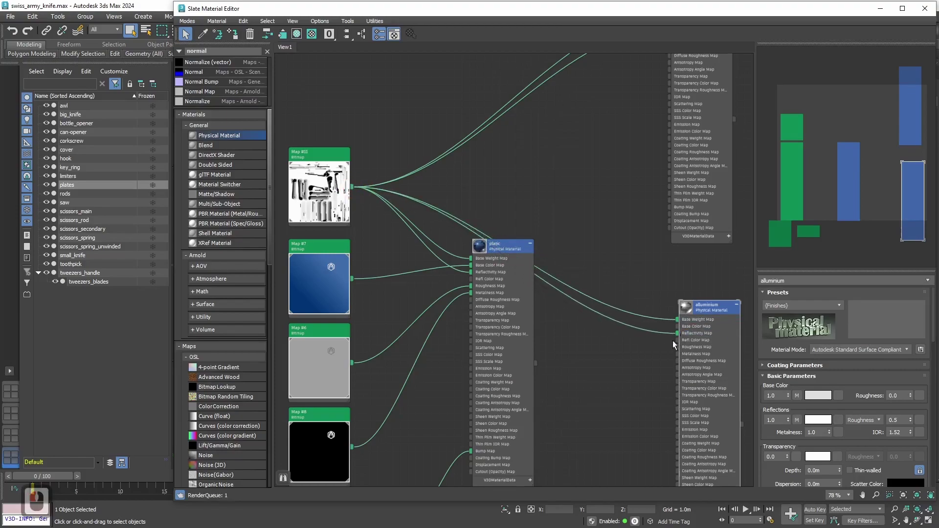
middle_click_drag(623, 287, 554, 273)
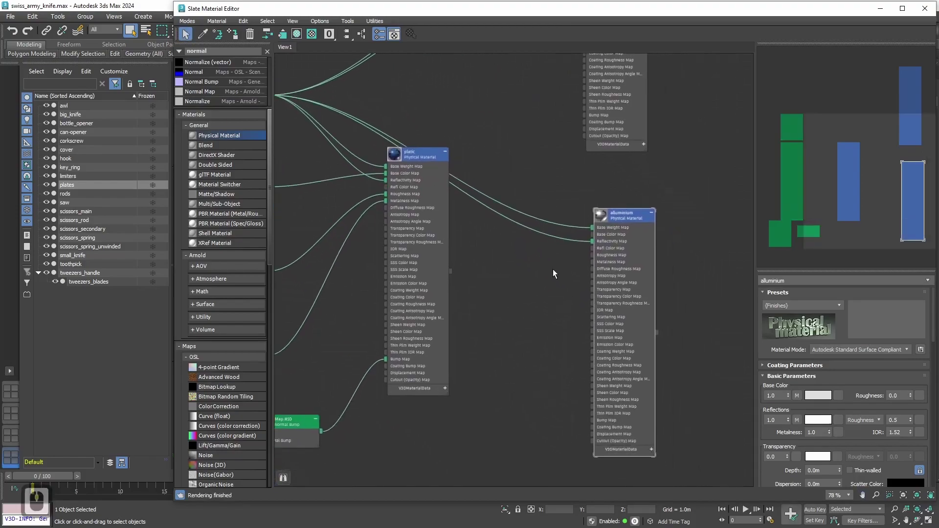
Step: Assign the alluminium material to the limiters object
left_click(69, 178)
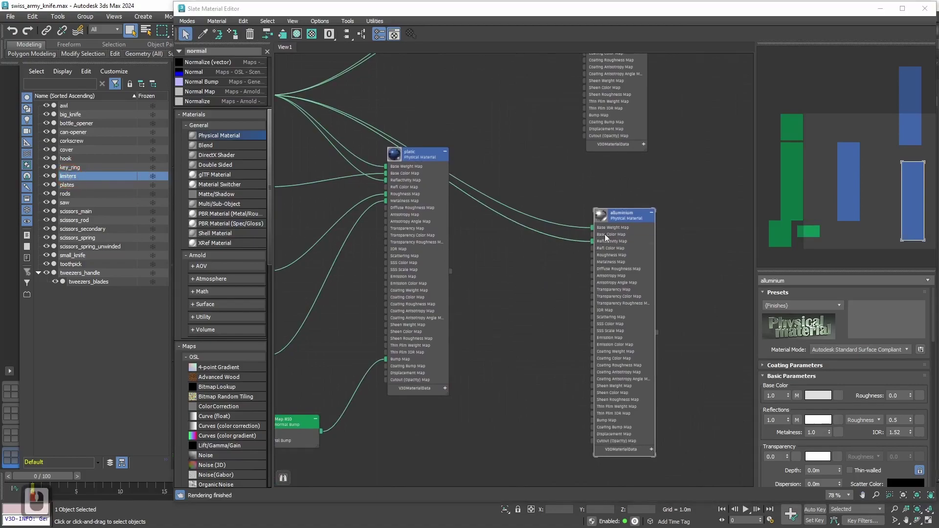
left_click(628, 223)
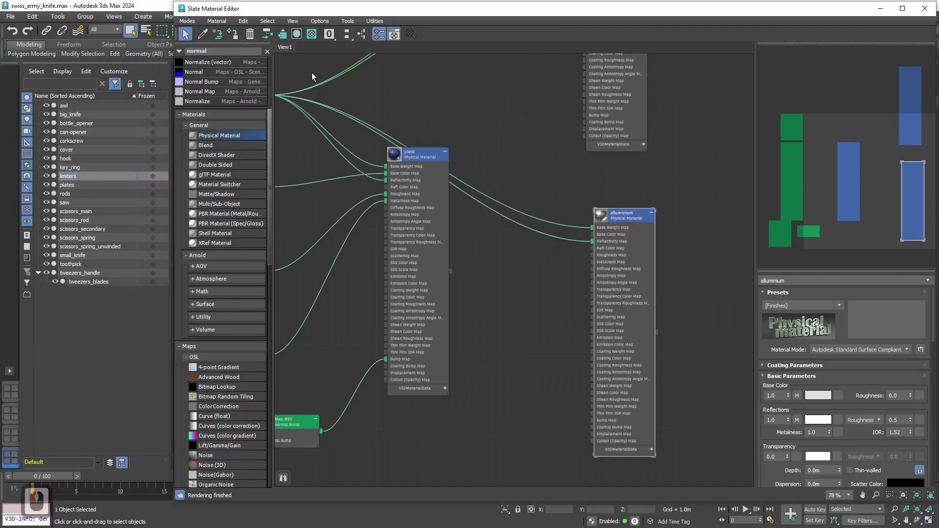
left_click(233, 35)
Step: Hide the material editor, orbit the perspective view around the knife, then reopen the editor
left_click(880, 8)
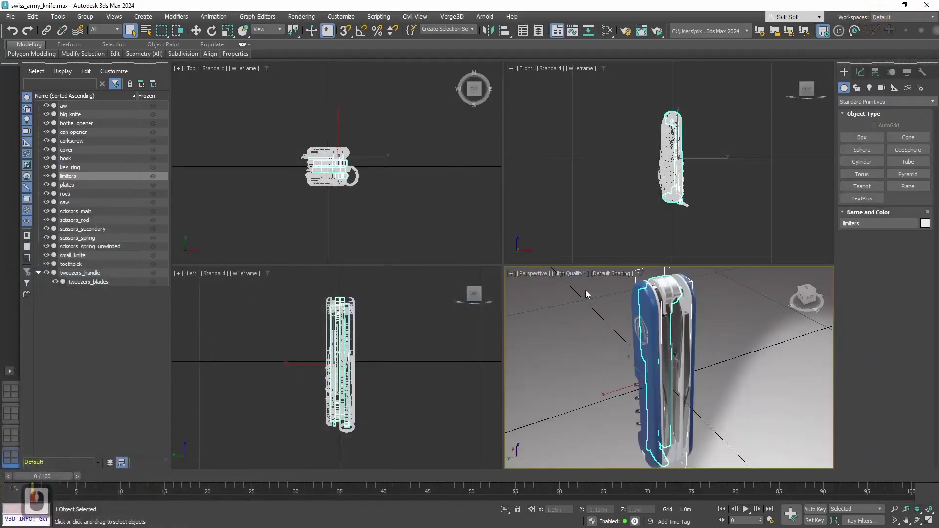
left_click(714, 371)
middle_click_drag(714, 370, 652, 361, "alt")
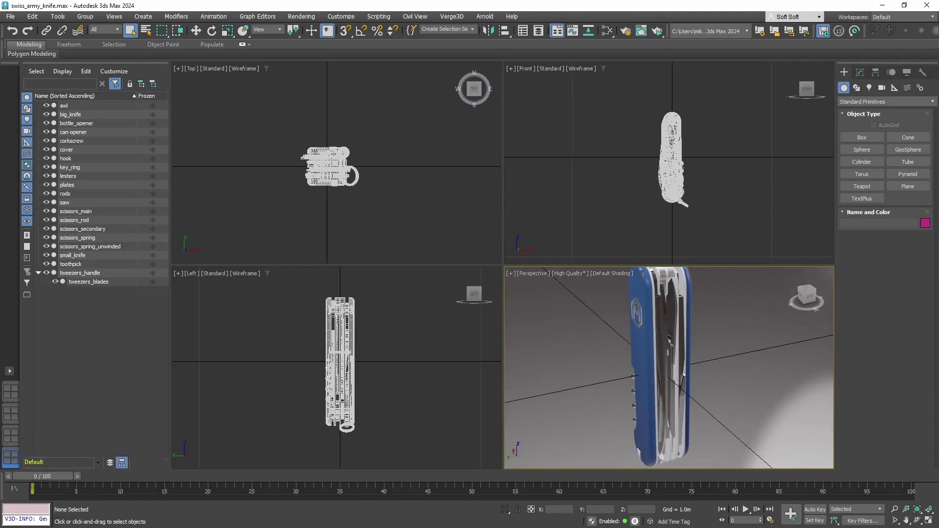
key("m")
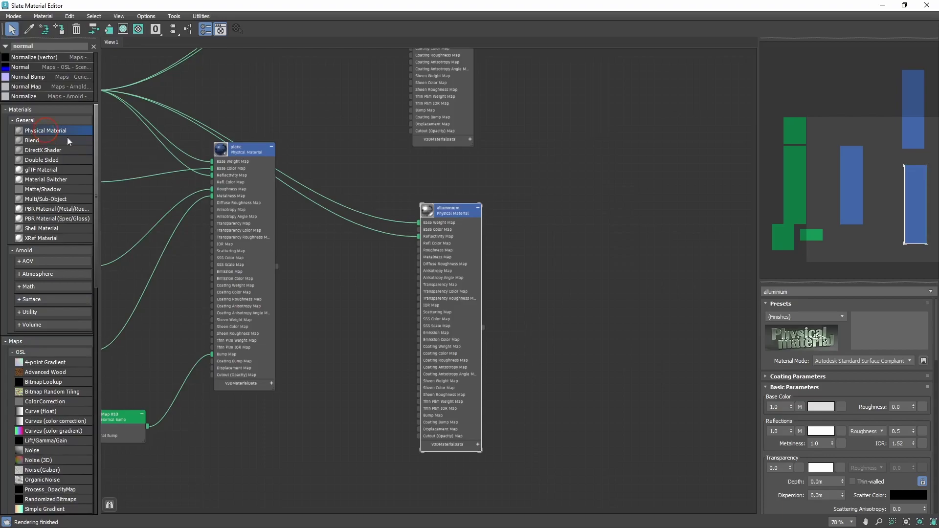
Step: Add a new Physical Material node and name it brass
left_click_drag(629, 218, 628, 221)
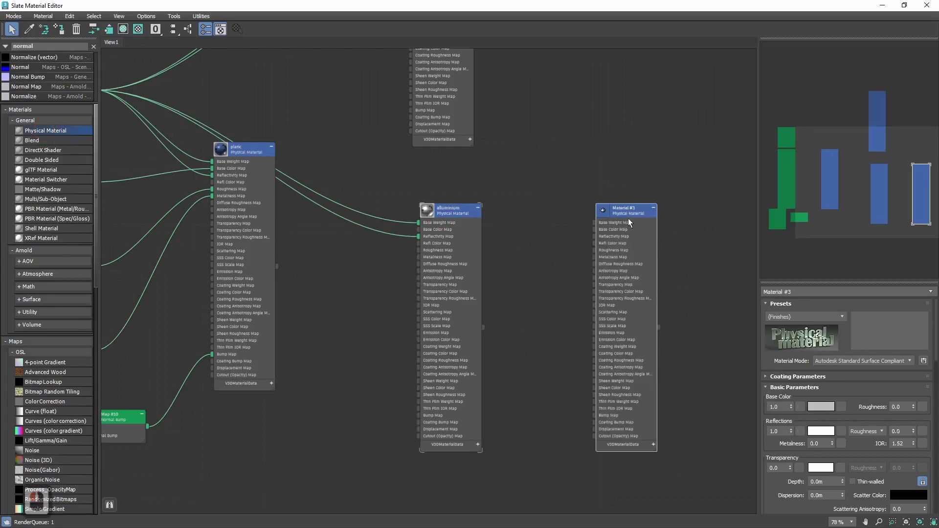
left_click(824, 292)
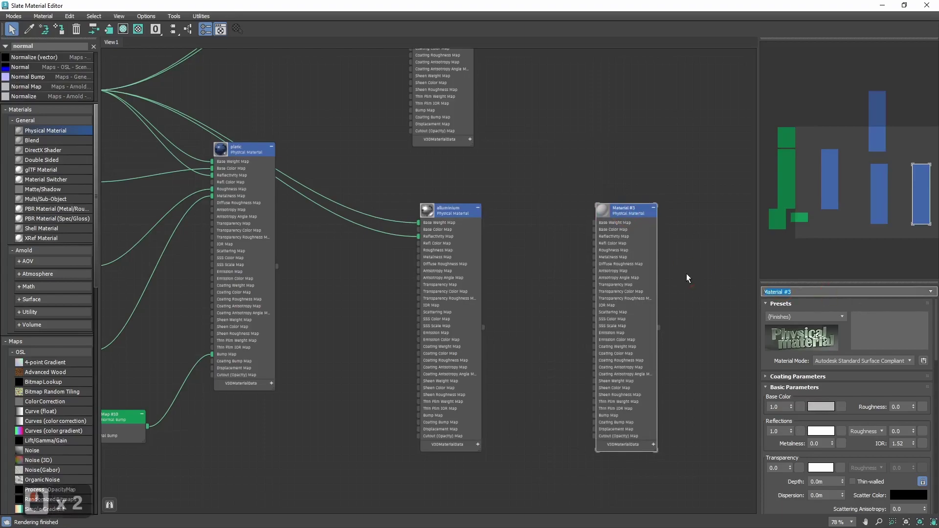
type("b")
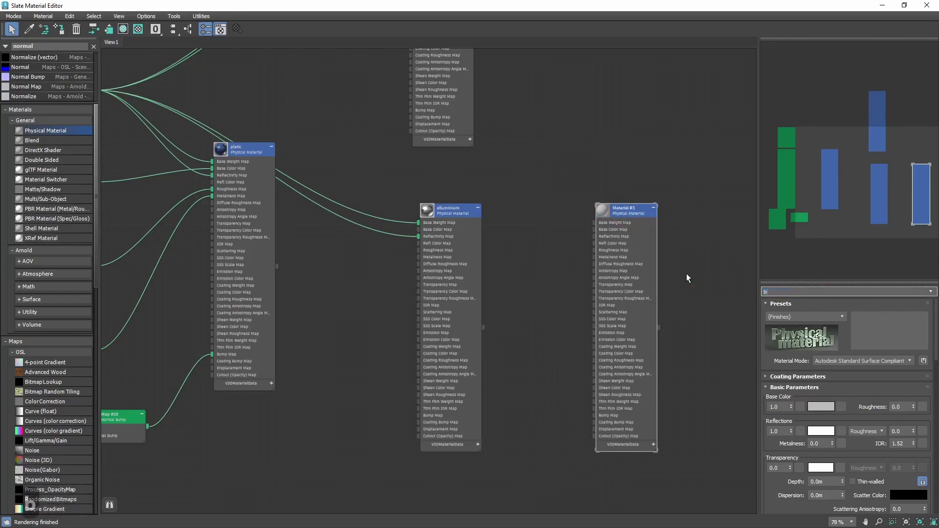
type("rass")
key("Return")
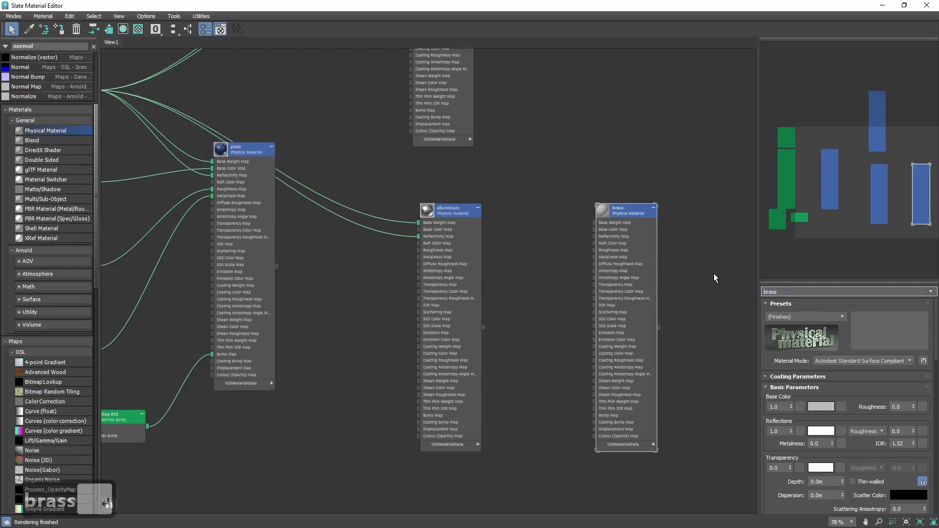
middle_click_drag(535, 285, 499, 279)
middle_click_drag(483, 208, 488, 232)
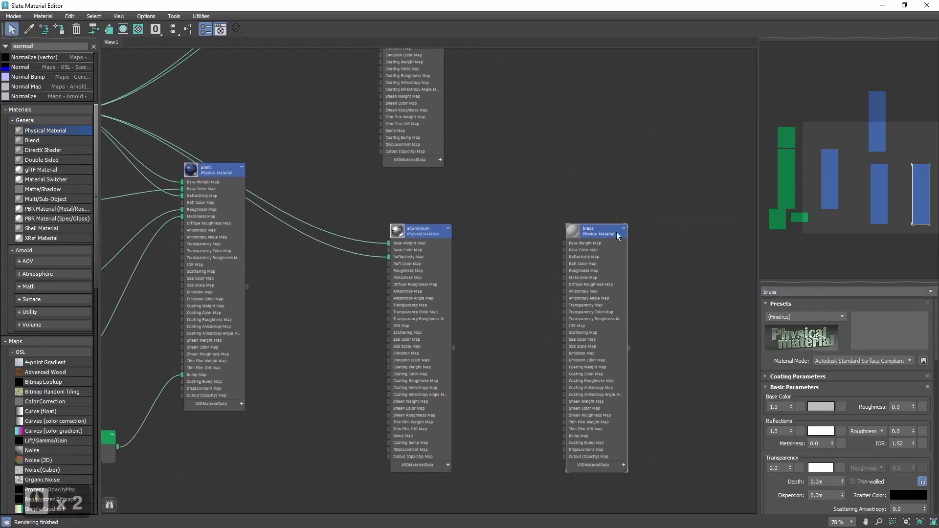
Step: Set brass's reflection roughness to 0.3 and metalness to 1.0
left_click(909, 431)
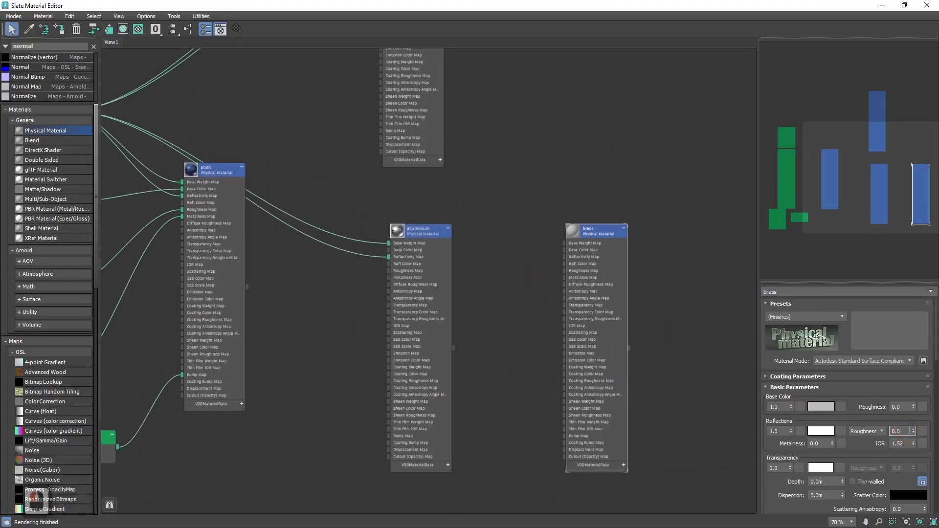
key("BackSpace")
type("3")
key("Return")
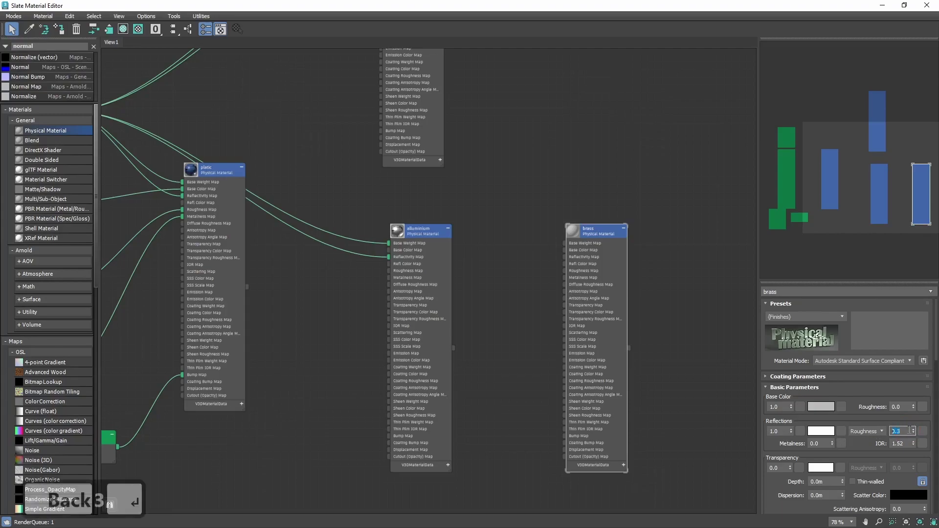
double_click(821, 444)
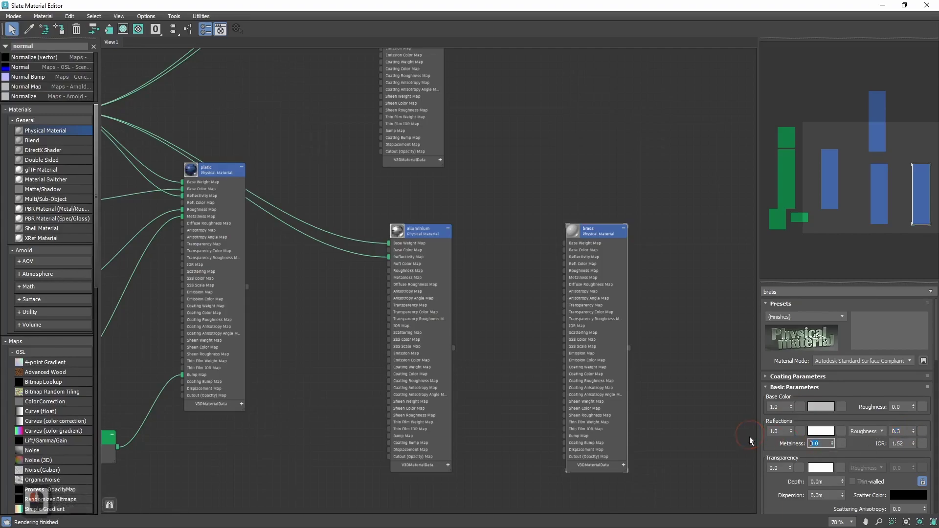
type("1")
key("Return")
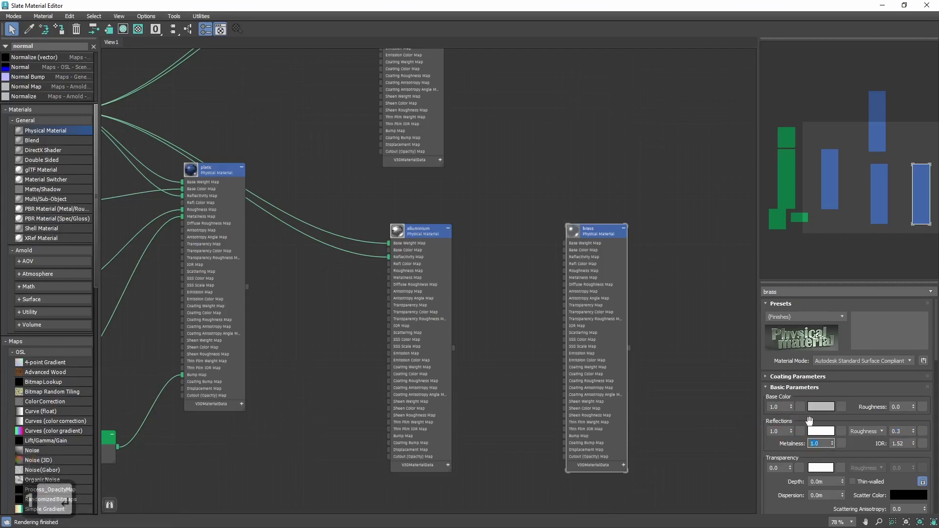
Step: Give brass a warm tan base colour (CCB98E)
left_click(831, 407)
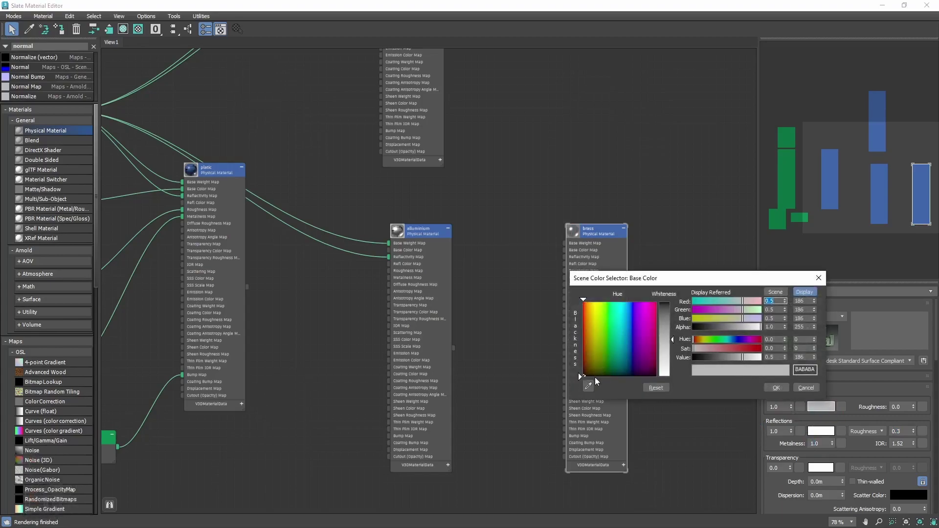
left_click_drag(578, 373, 592, 341)
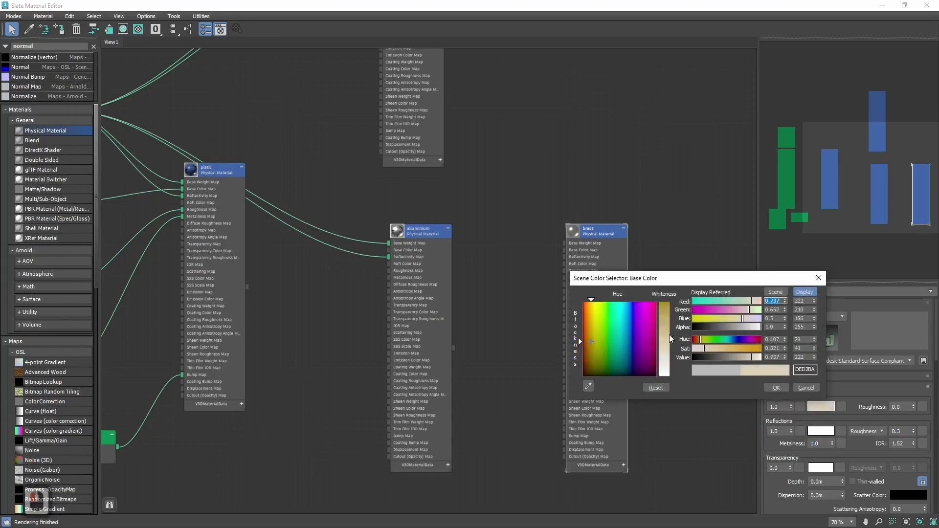
left_click_drag(670, 338, 672, 327)
left_click_drag(581, 342, 590, 348)
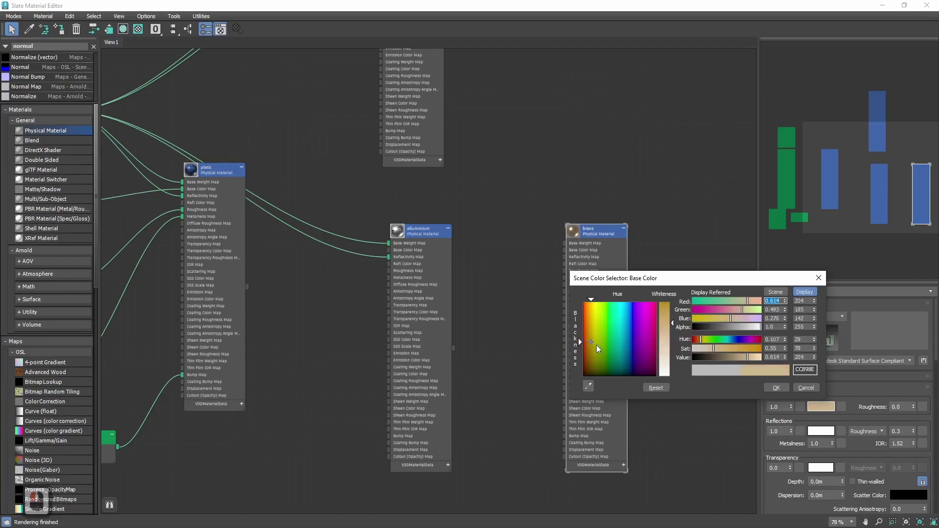
left_click(777, 388)
Step: Wire the Map #11 bitmap into brass's Base Weight Map and Reflectivity Map inputs
middle_click_drag(508, 212, 589, 273)
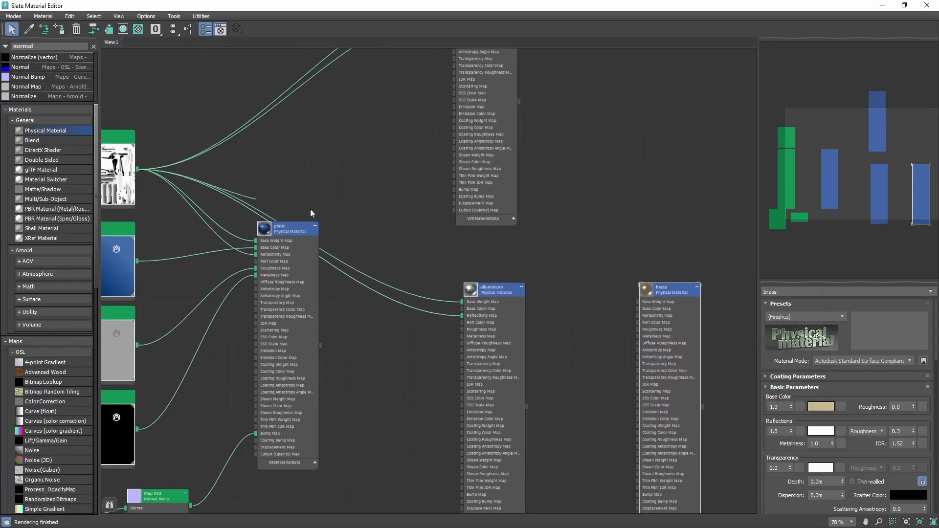
left_click_drag(311, 213, 639, 301)
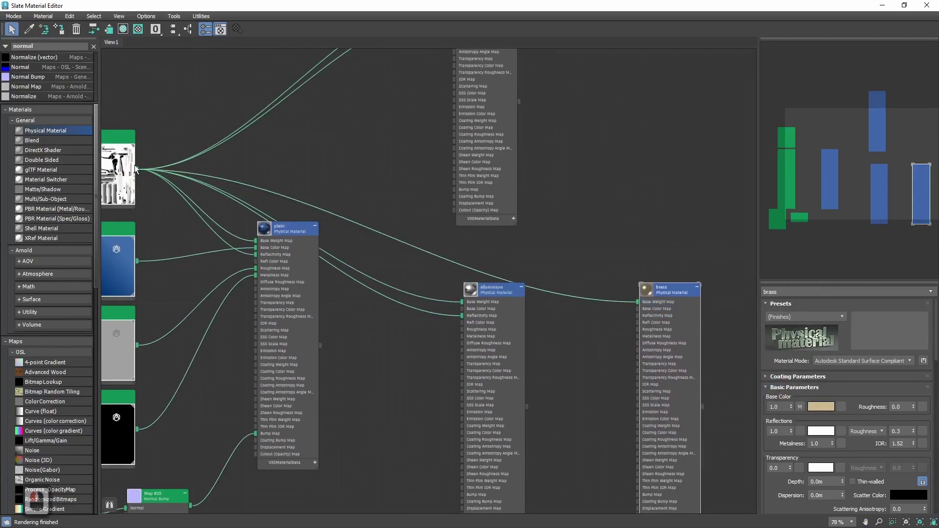
left_click_drag(136, 169, 636, 318)
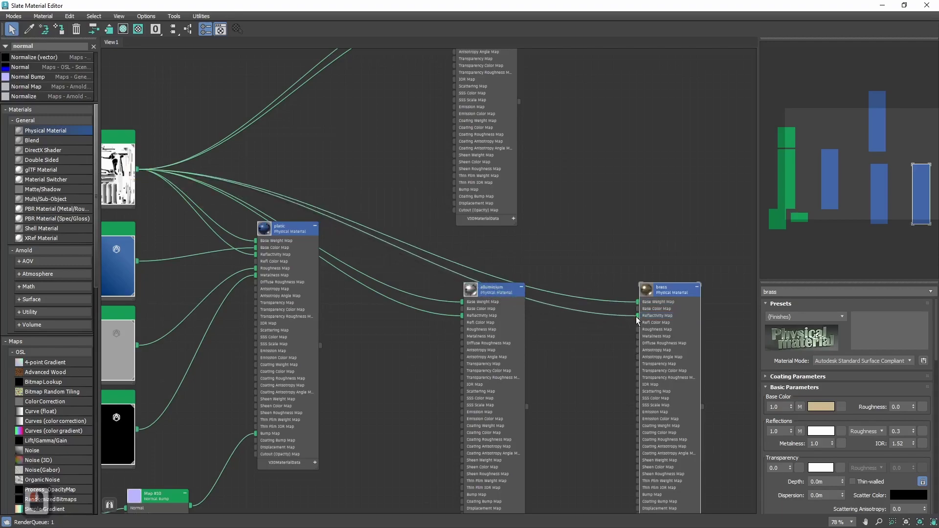
middle_click_drag(581, 436, 570, 396)
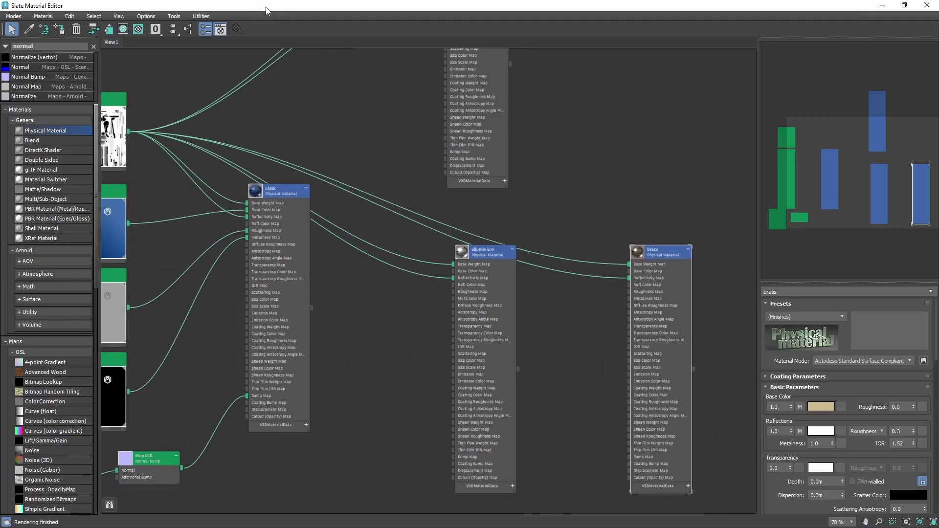
left_click_drag(282, 11, 402, 9)
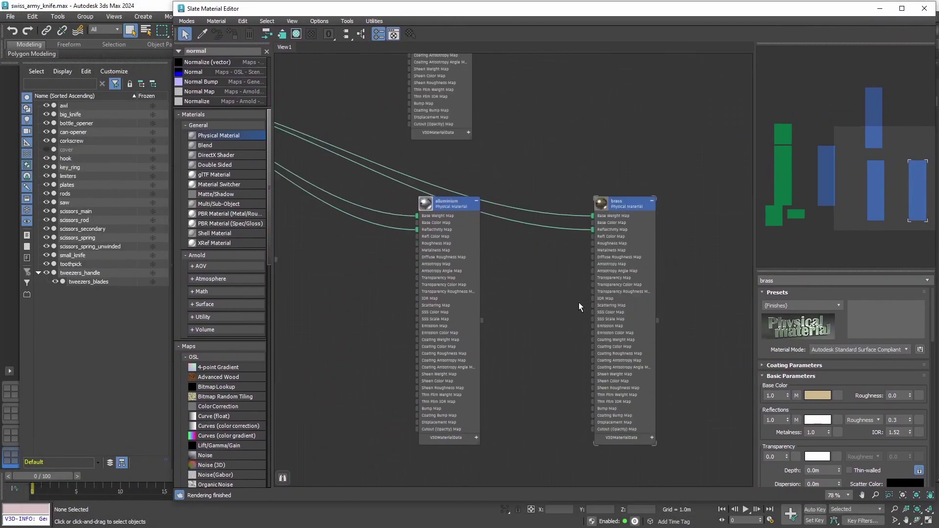
Step: Assign the brass material to the rods and scissors_rod objects
left_click(71, 193)
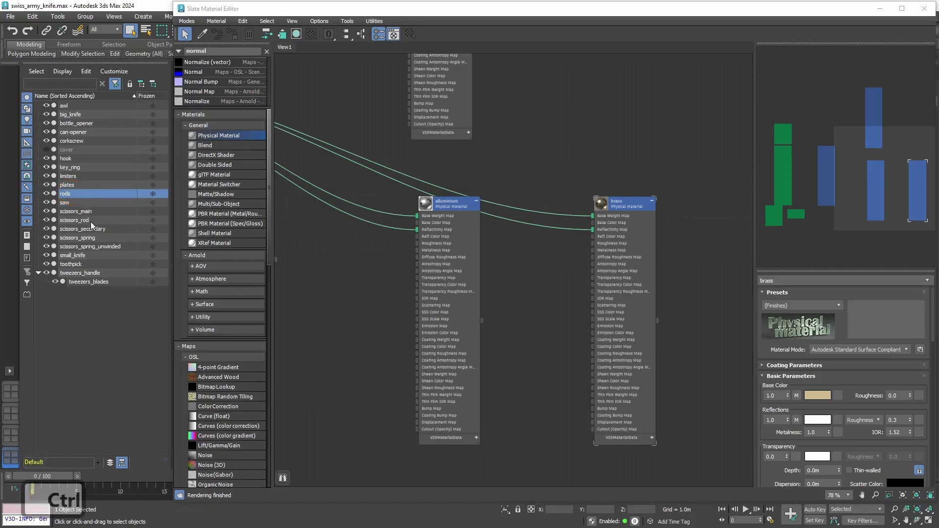
left_click(90, 219, "ctrl")
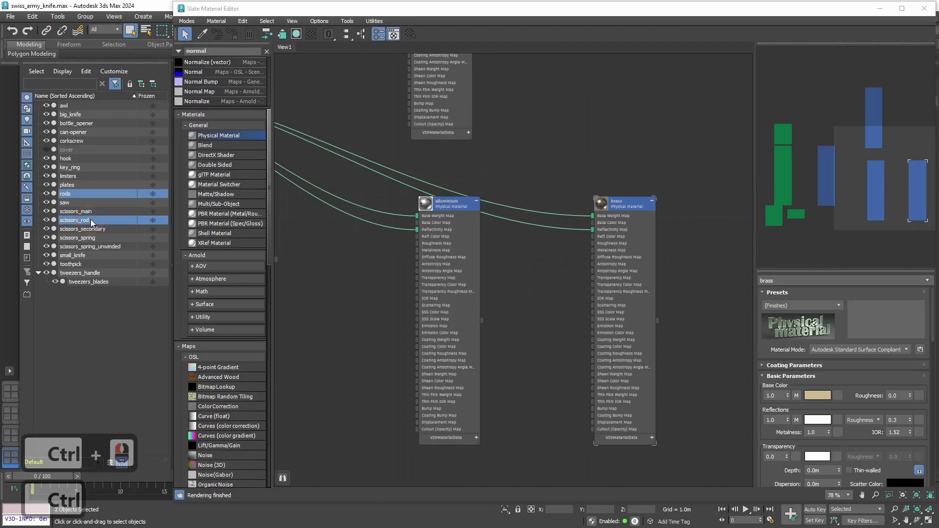
left_click(620, 204)
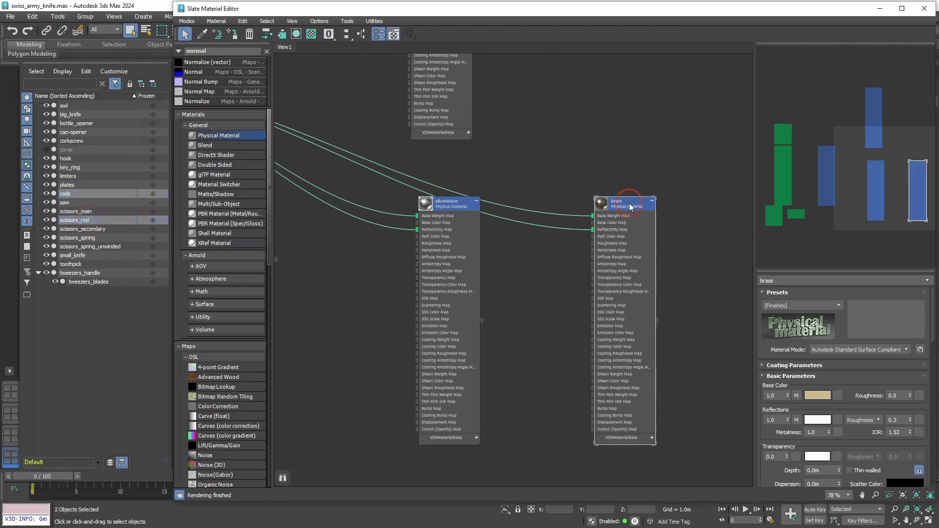
left_click(234, 36)
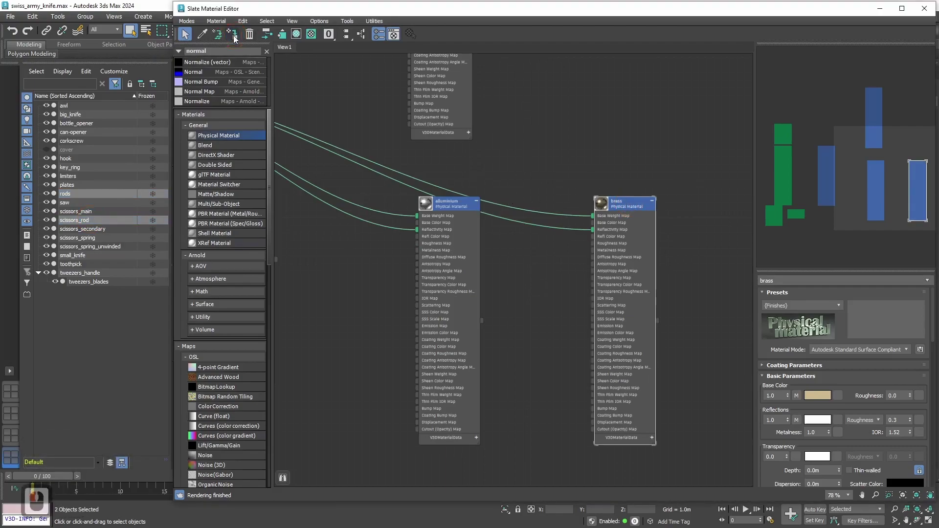
Step: Orbit the perspective view, temporarily hiding the cover to check the brass parts
left_click(880, 8)
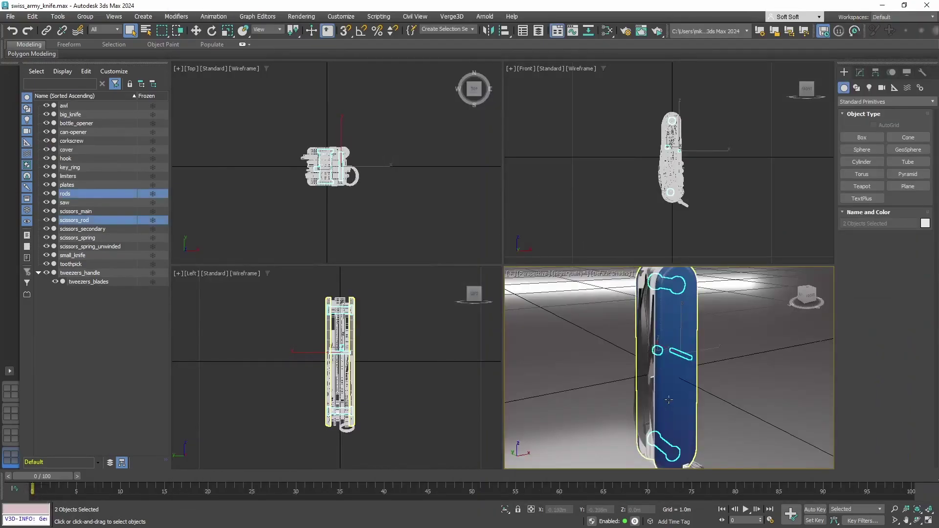
mouse_move(761, 380)
middle_mouse_down("alt")
mouse_move(598, 363)
mouse_move(645, 372)
mouse_move(755, 366)
middle_mouse_up("alt")
left_click(751, 368)
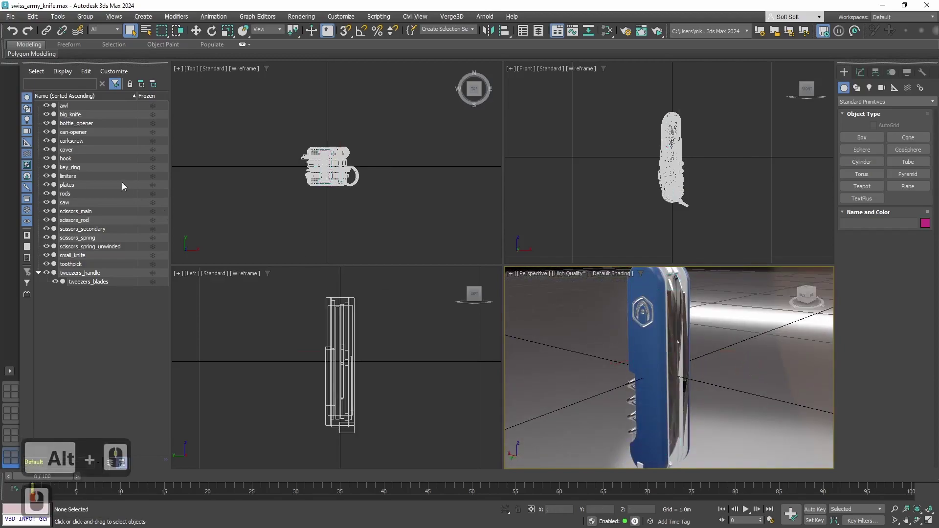
left_click(46, 149)
mouse_move(592, 380)
middle_mouse_down("alt")
mouse_move(646, 382)
mouse_move(585, 379)
middle_mouse_up("alt")
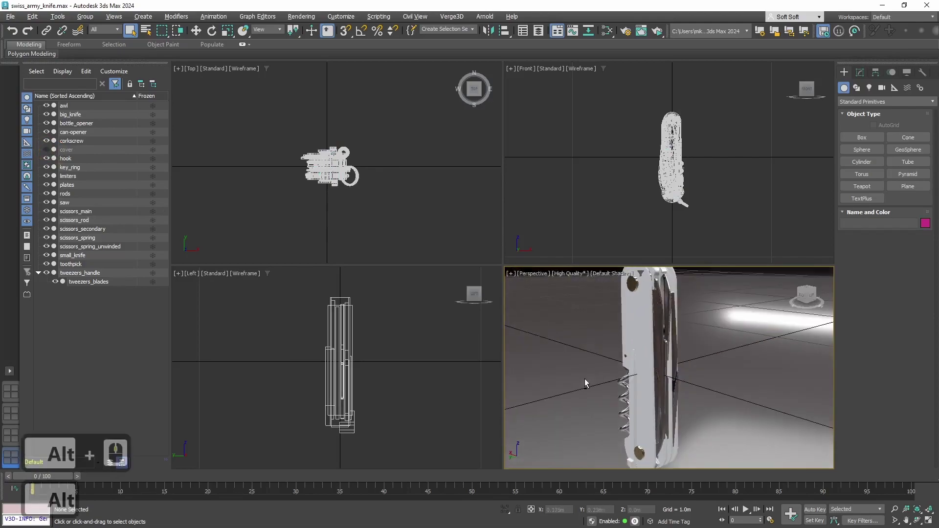
left_click(47, 149)
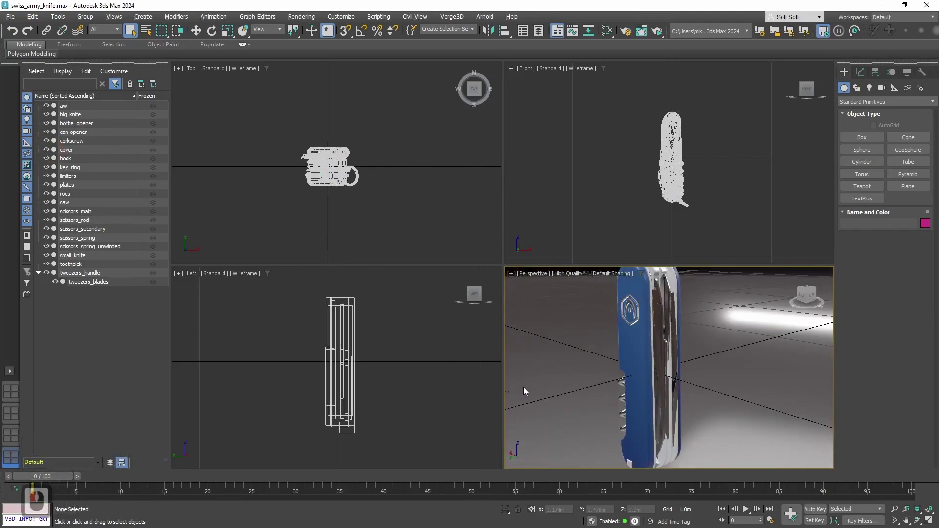
middle_click_drag(624, 374, 621, 378, "alt")
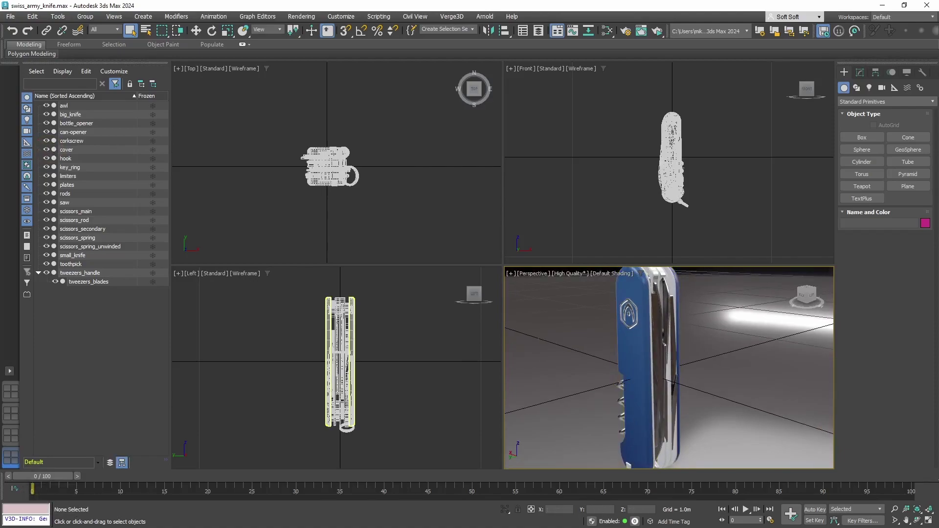
Step: Add another Physical Material node in the Slate editor and name it gray_plastic
key("m")
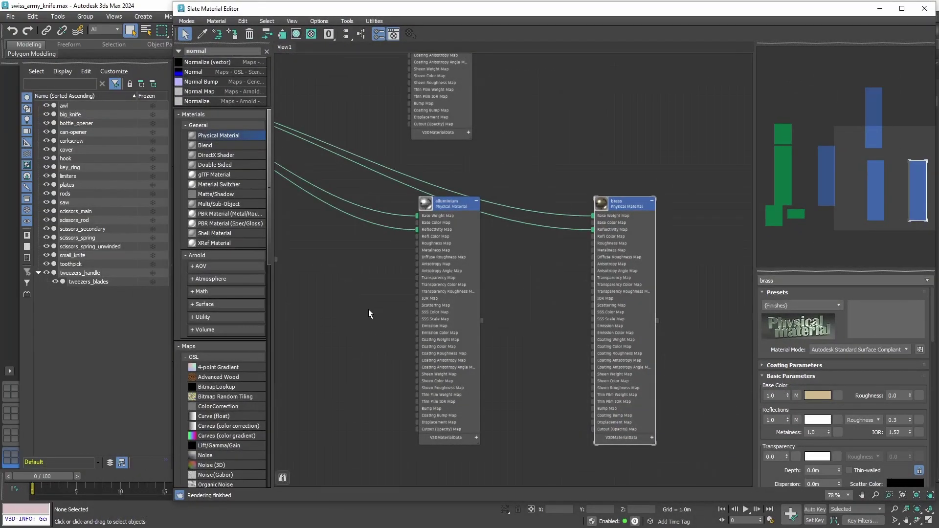
middle_click_drag(321, 409, 575, 282)
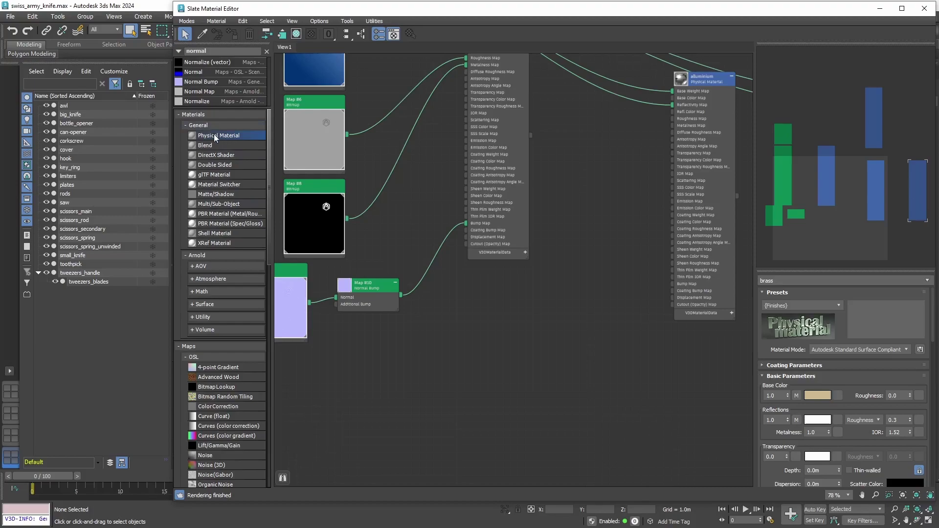
left_click_drag(495, 321, 497, 319)
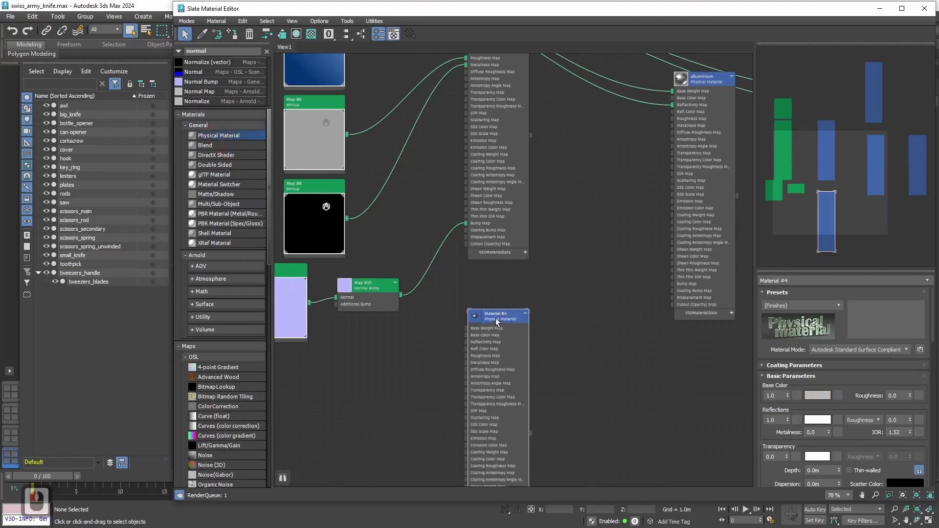
double_click(825, 280)
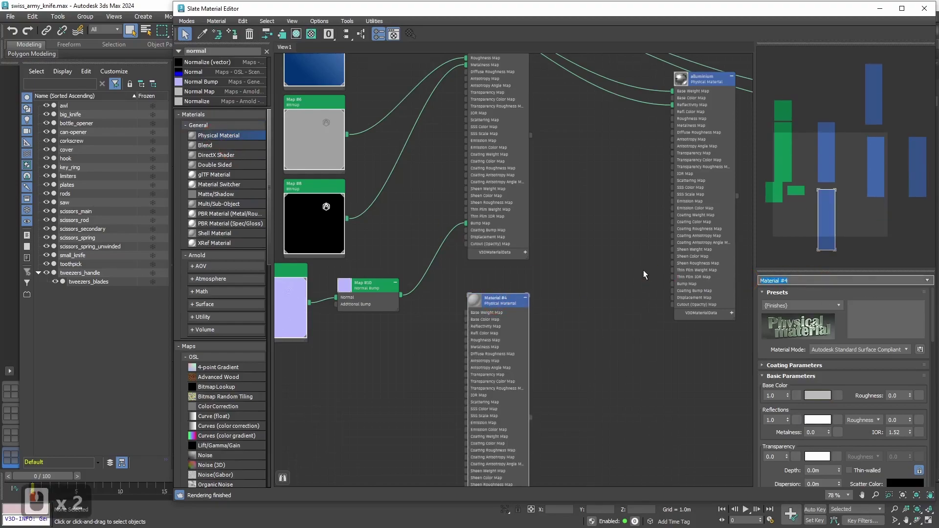
type("gray_")
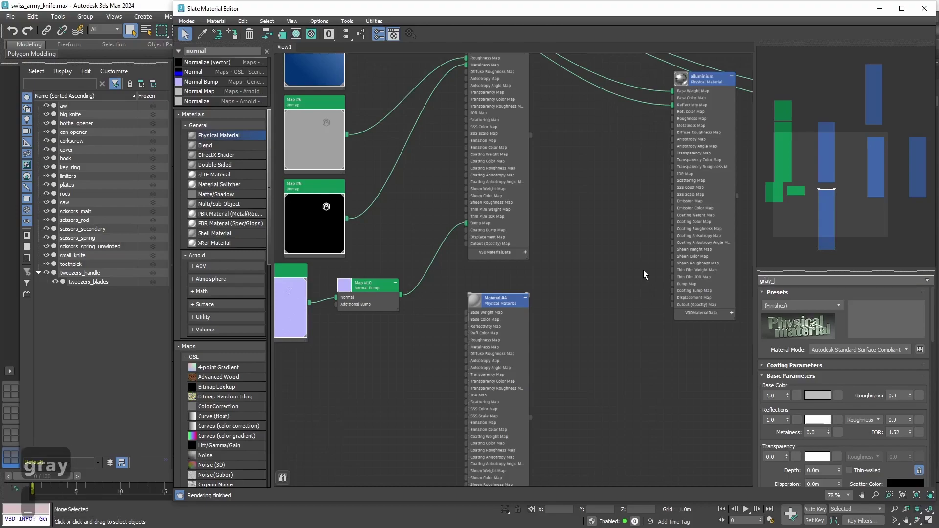
type("plastic")
key("Return")
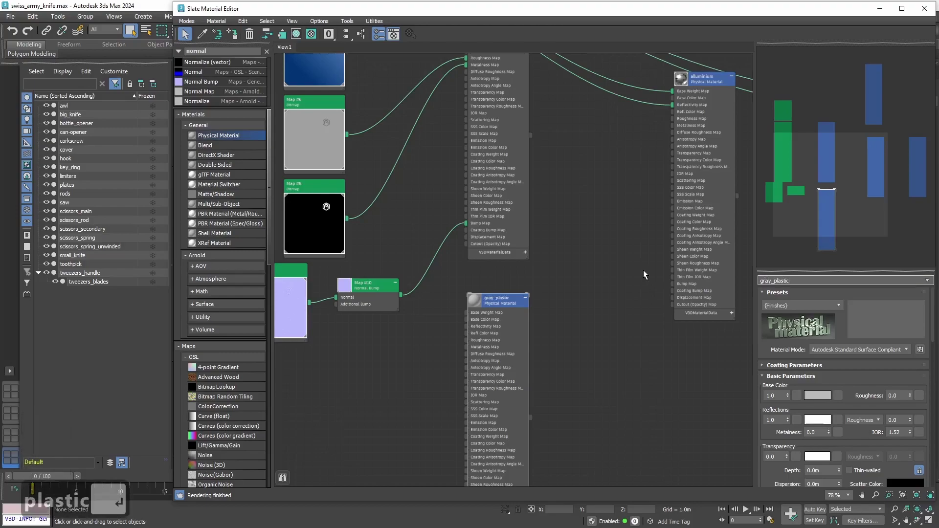
Step: Confirm gray_plastic's base colour and set its reflection roughness to 0.3
left_click(823, 396)
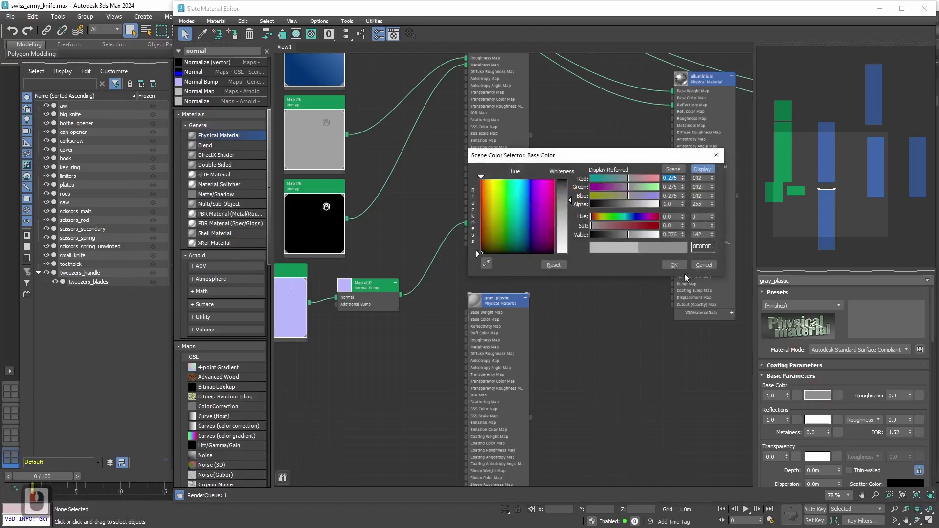
left_click(673, 265)
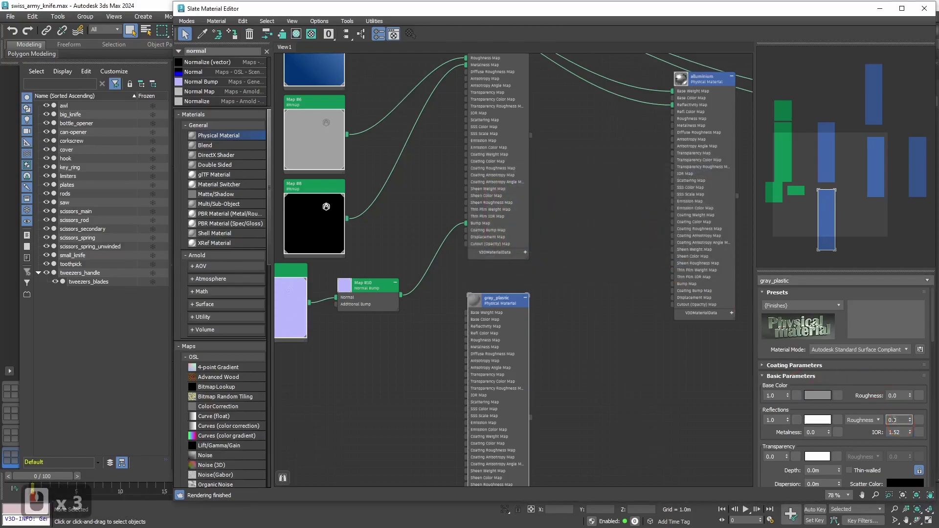
key("BackSpace")
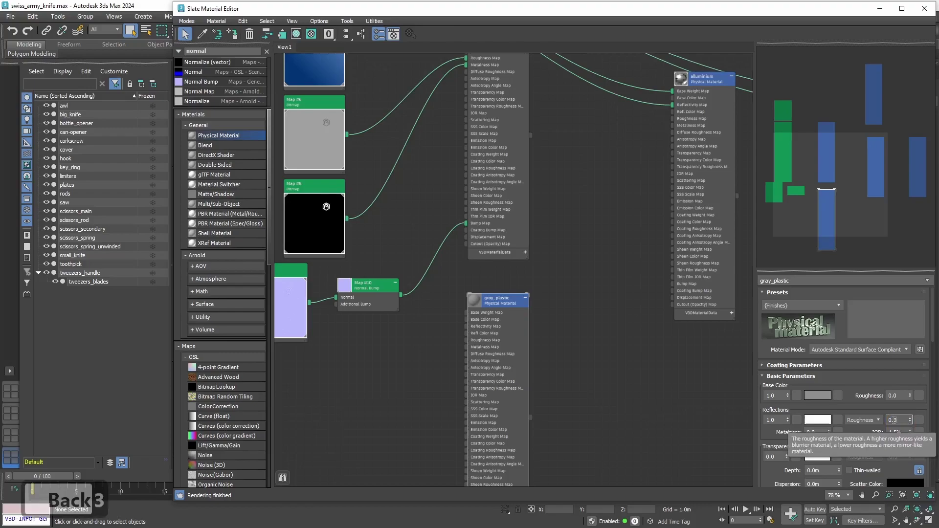
type("3")
key("Return")
Step: Connect Map #11 to gray_plastic's base colour input
middle_click_drag(293, 345, 386, 307)
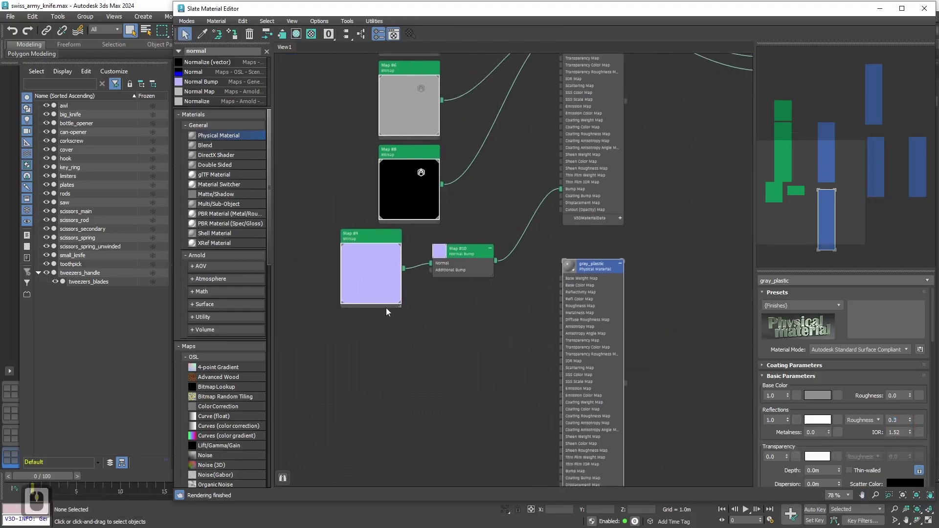
scroll(381, 225, "down", 4)
middle_click(366, 218)
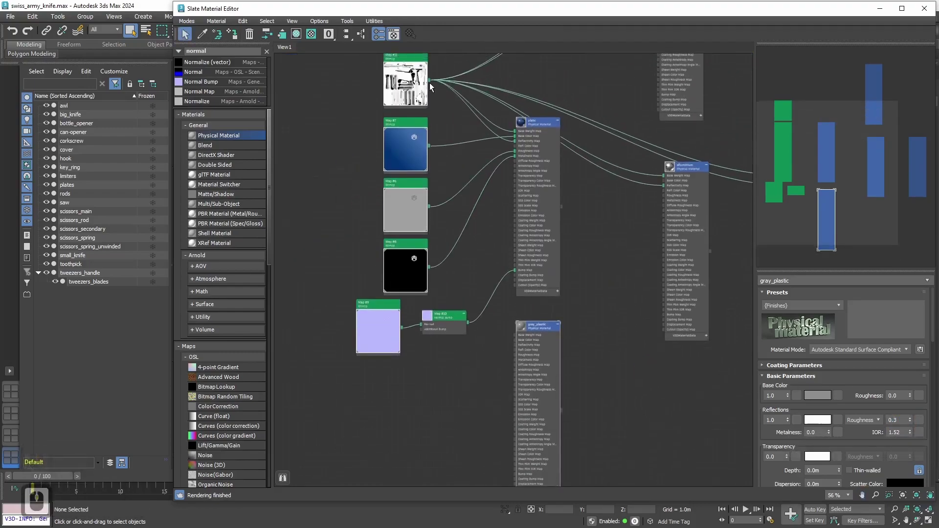
left_click_drag(430, 80, 517, 334)
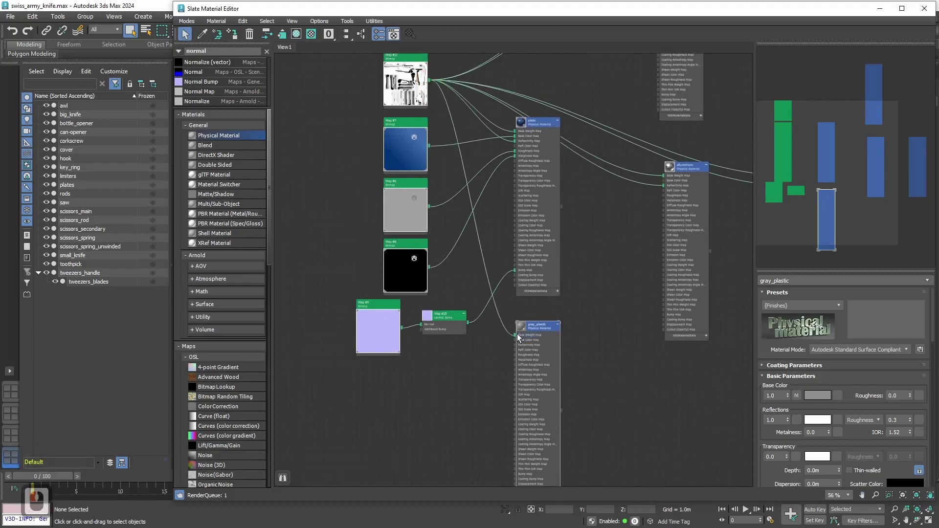
Step: Wire Map #11 into gray_plastic's reflectivity, then select tweezers_handle and toothpick with gray_plastic active
left_click_drag(429, 81, 429, 84)
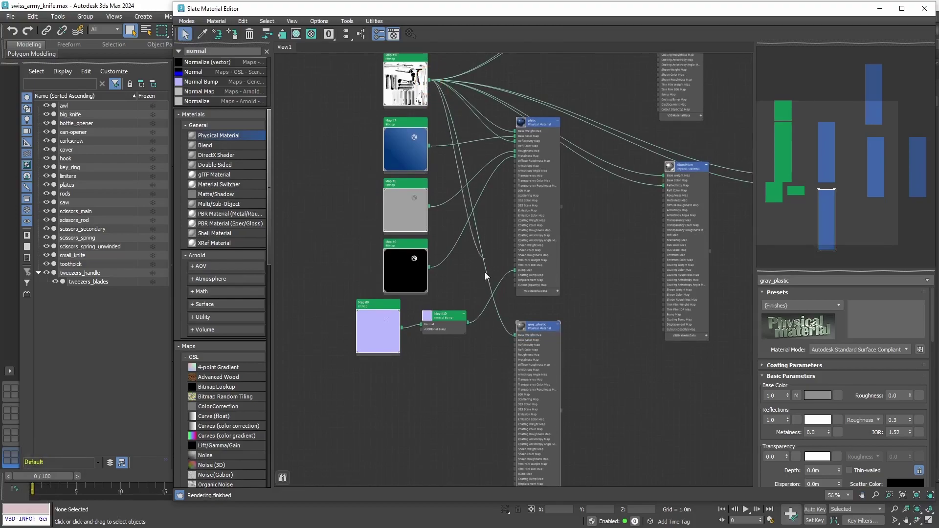
left_click_drag(486, 272, 569, 325)
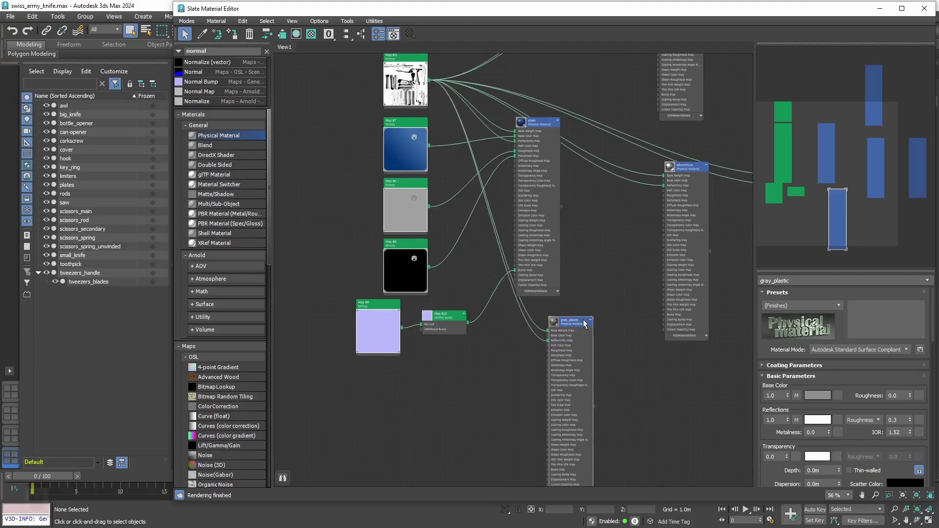
left_click(81, 273)
left_click(71, 265, "ctrl")
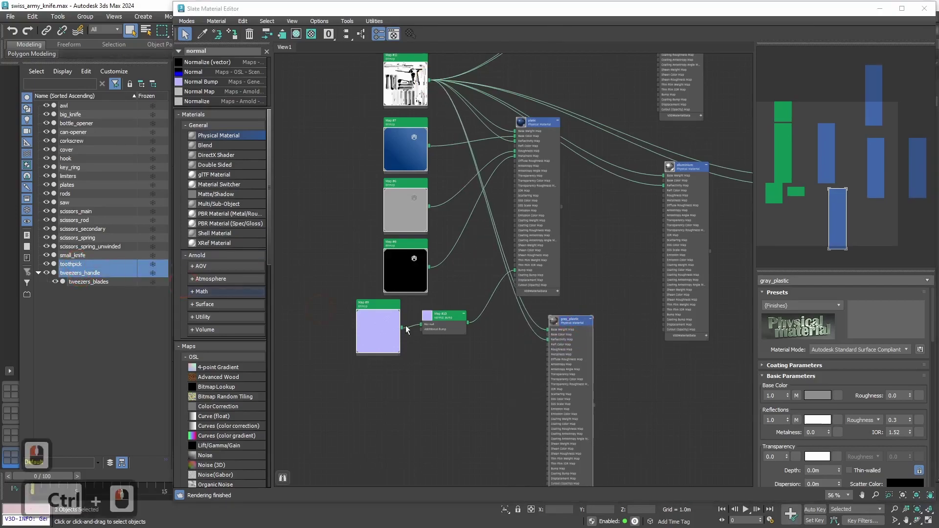
left_click(580, 329)
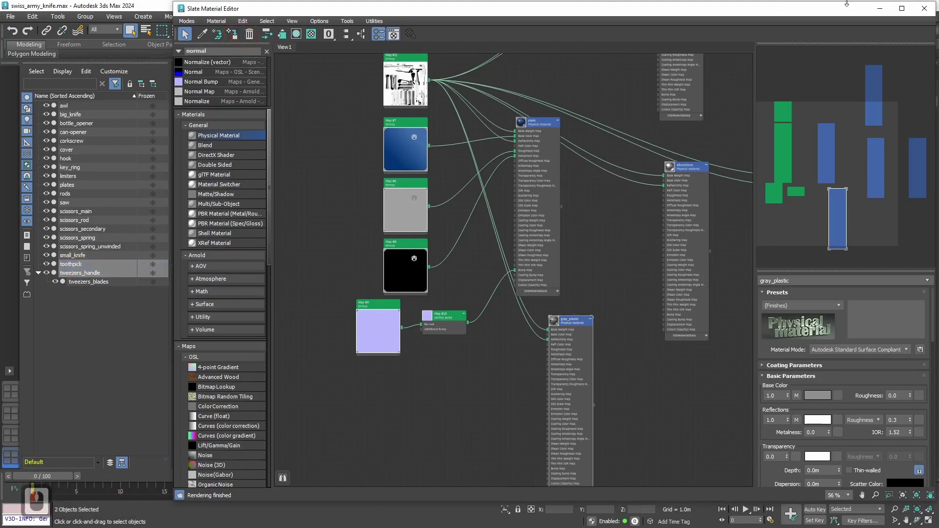
Step: Close the material editor, orbit the knife, and save the scene as swiss_army_knife.max
left_click(924, 8)
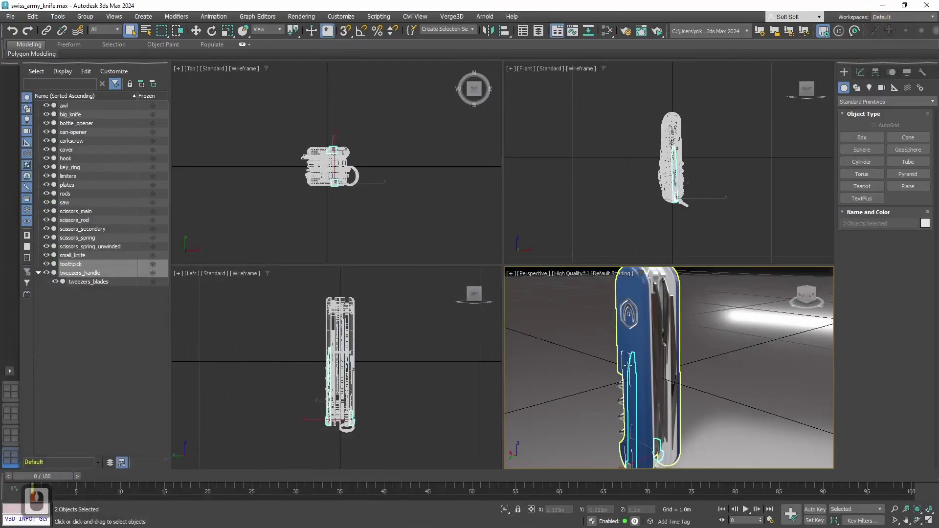
middle_click_drag(652, 383, 675, 372, "alt")
left_click(674, 398)
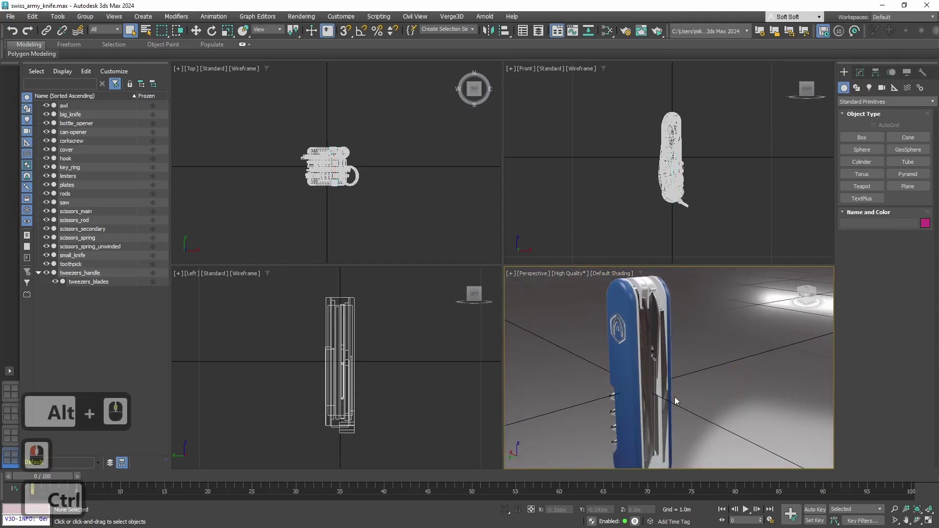
key("ctrl+s")
middle_click_drag(651, 420, 643, 353, "alt")
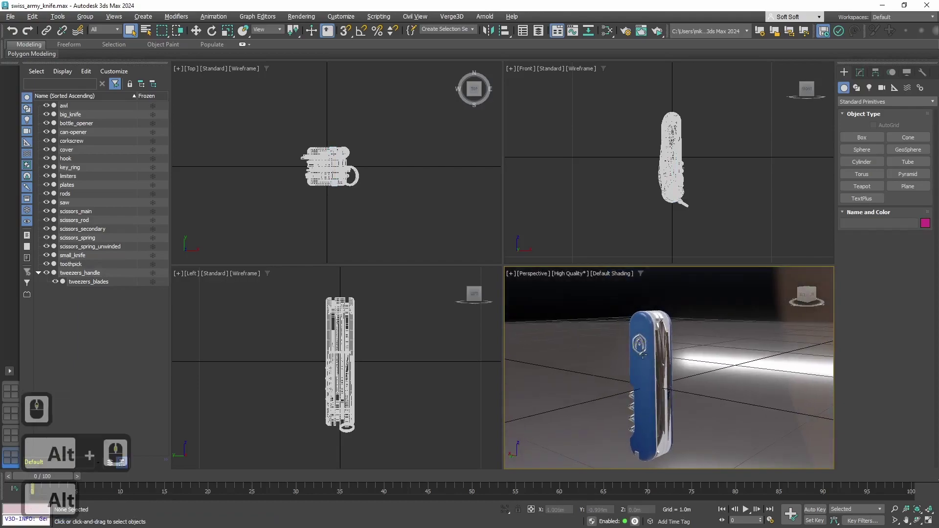
Step: Re-export the scene via Verge3D to swiss_army_knife.gltf, replacing the old file, and switch to the browser
left_click(459, 18)
left_click(459, 31)
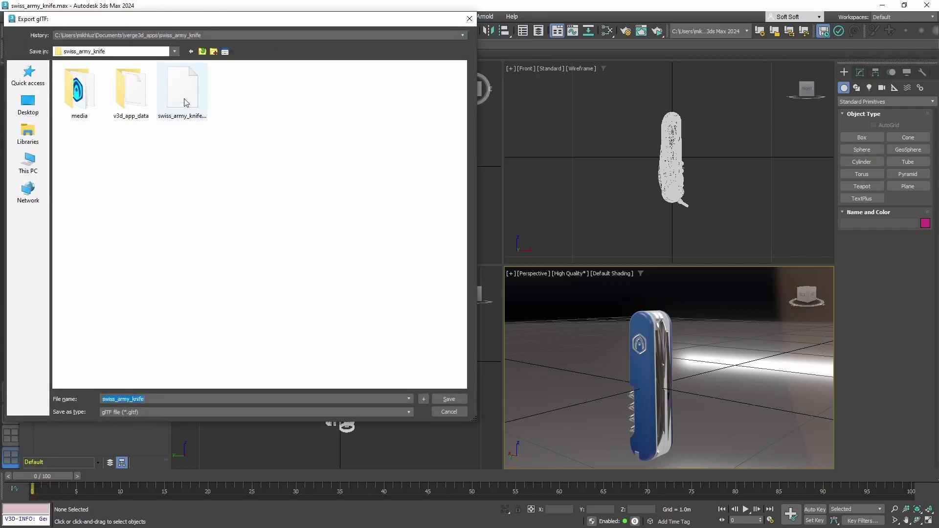
left_click(185, 99)
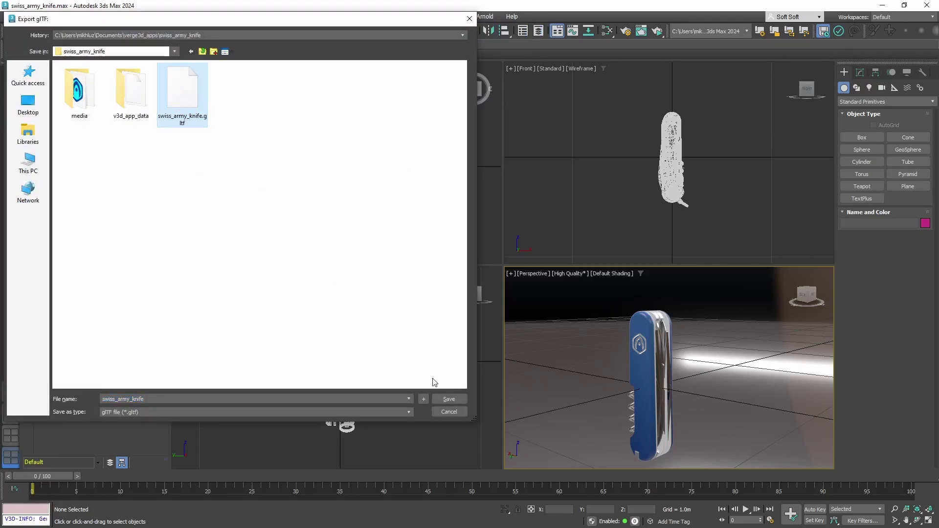
left_click(445, 398)
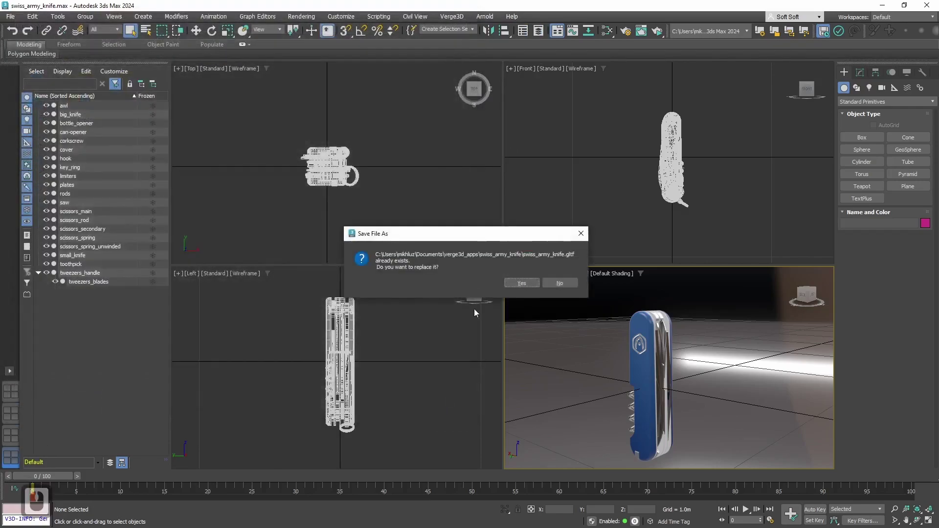
left_click(527, 309)
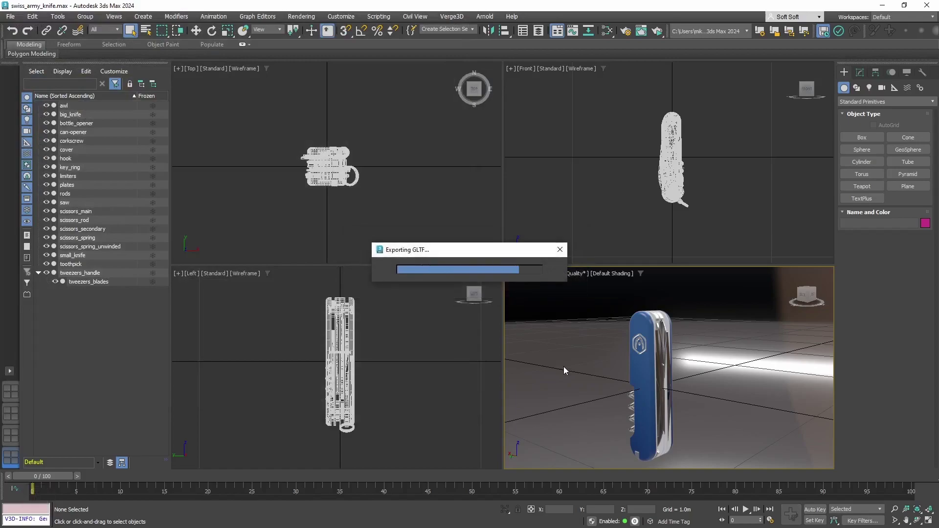
key("alt")
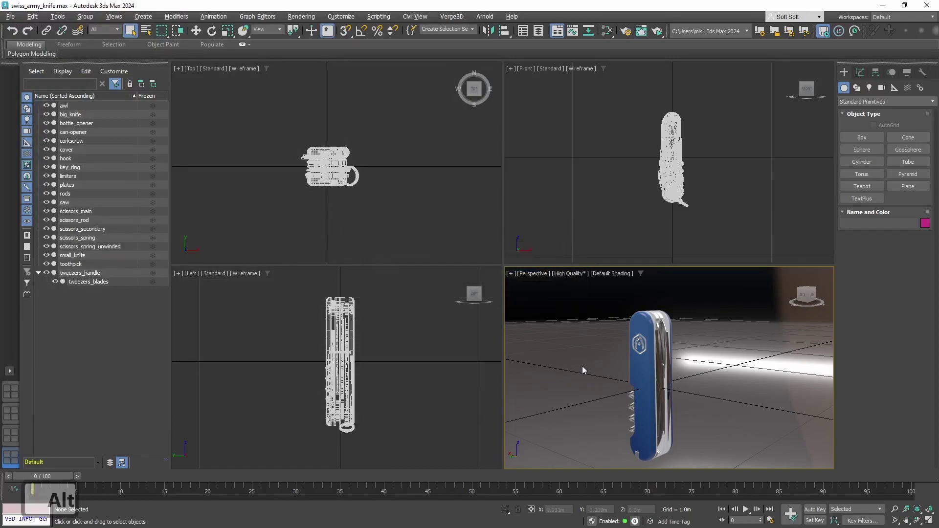
key("alt+Tab")
key("alt+Tab")
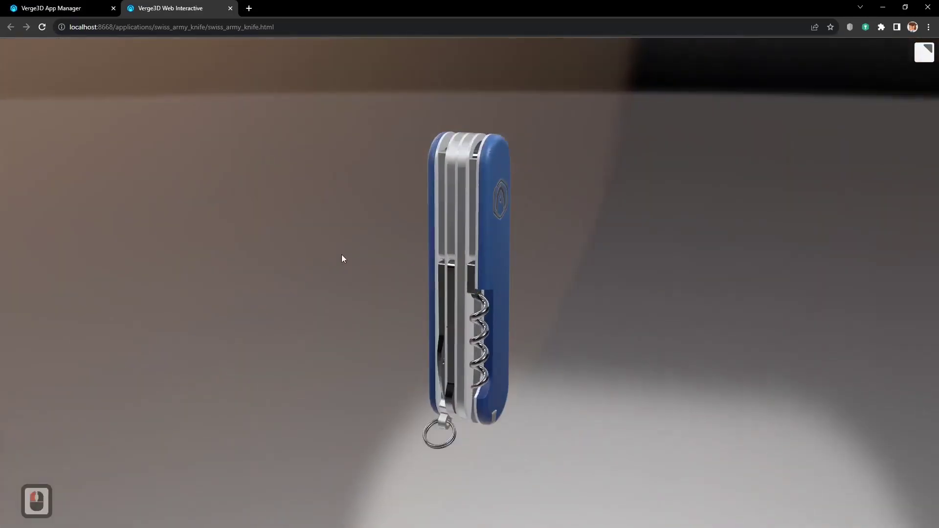
Step: Orbit and zoom around the knife in the web app to inspect its blue logo, then return to 3ds Max
left_click_drag(341, 259, 537, 269)
left_click_drag(359, 142, 382, 171)
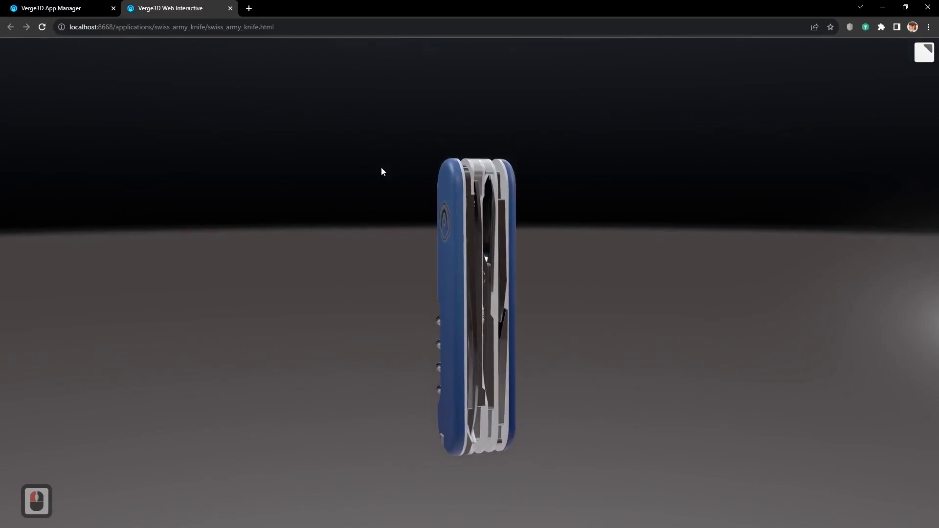
scroll(383, 186, "up", 6)
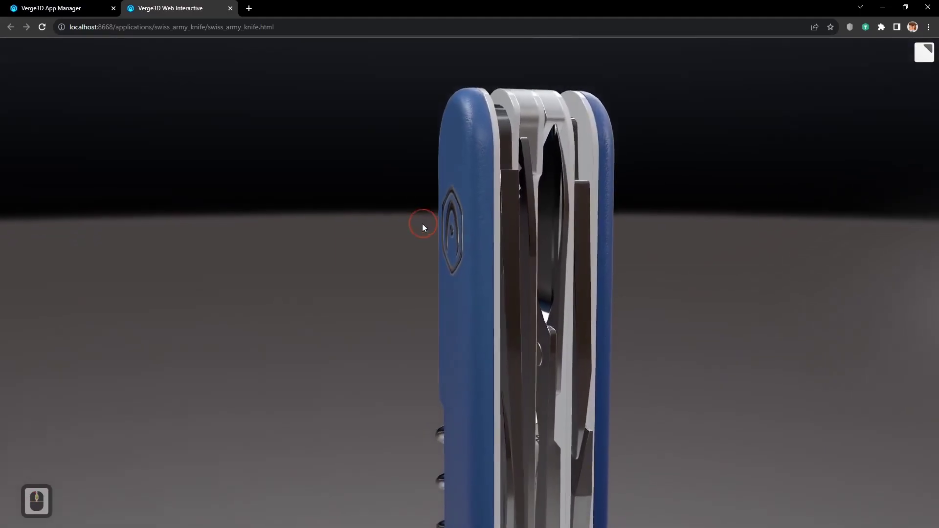
left_click_drag(423, 228, 492, 240)
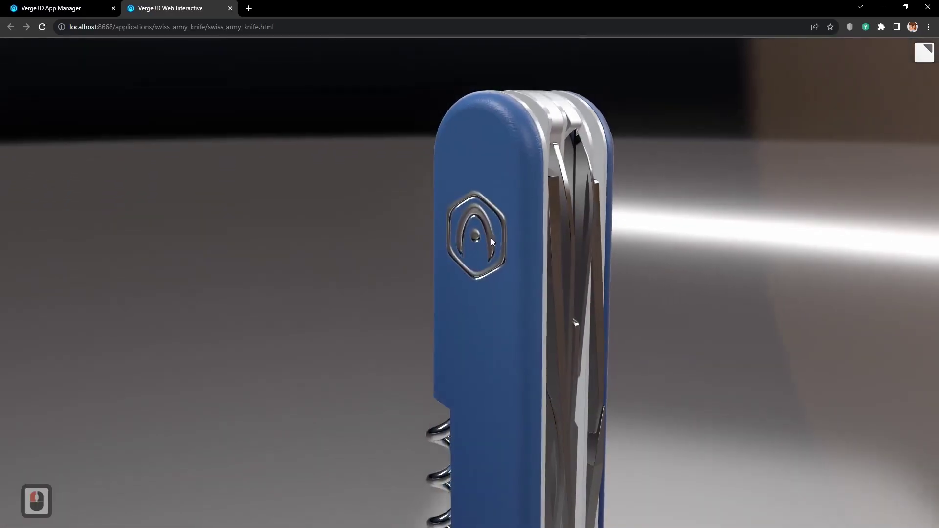
scroll(494, 268, "down", 2)
left_click_drag(518, 277, 512, 308)
key("alt")
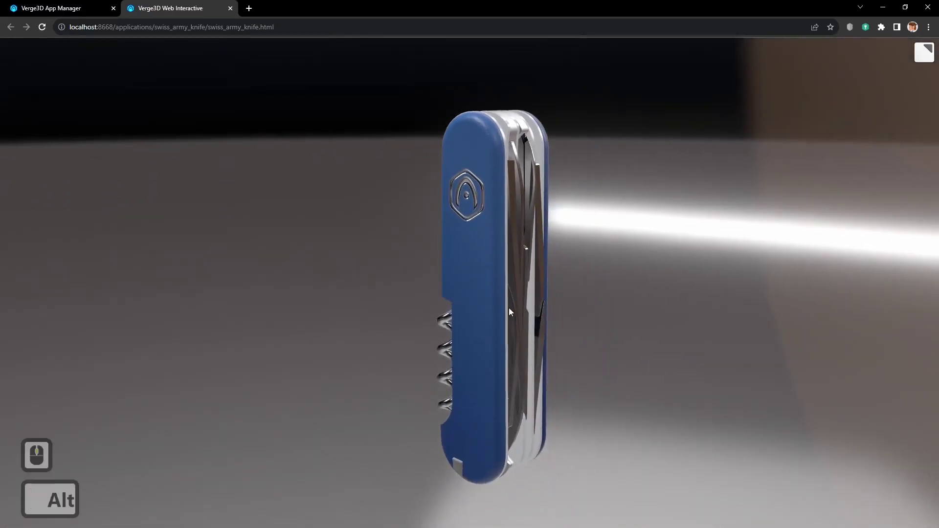
key("alt+Tab")
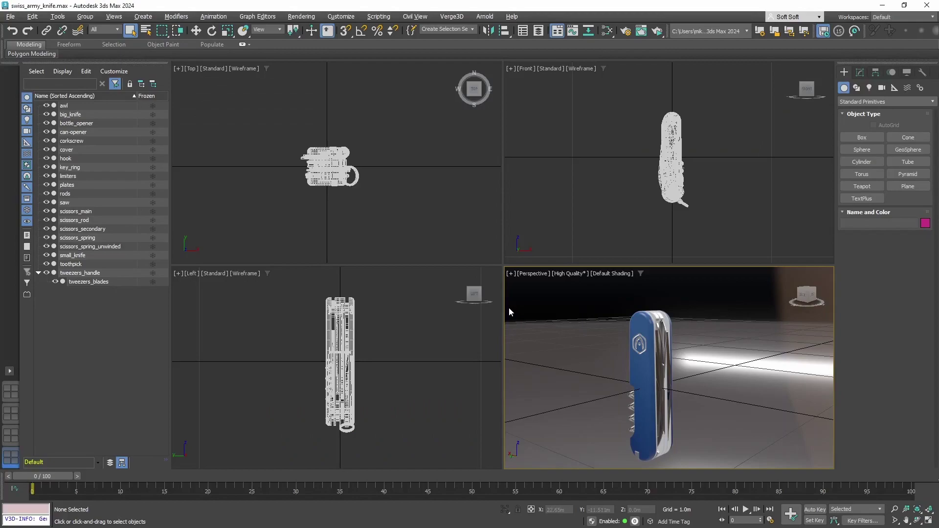
Step: Open the Slate Material Editor from the Rendering menu
left_click(291, 17)
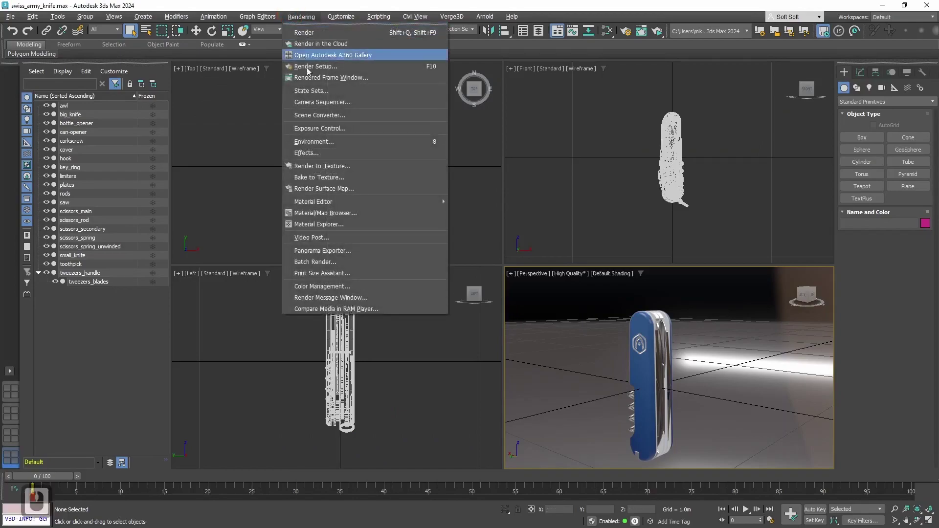
mouse_move(351, 204)
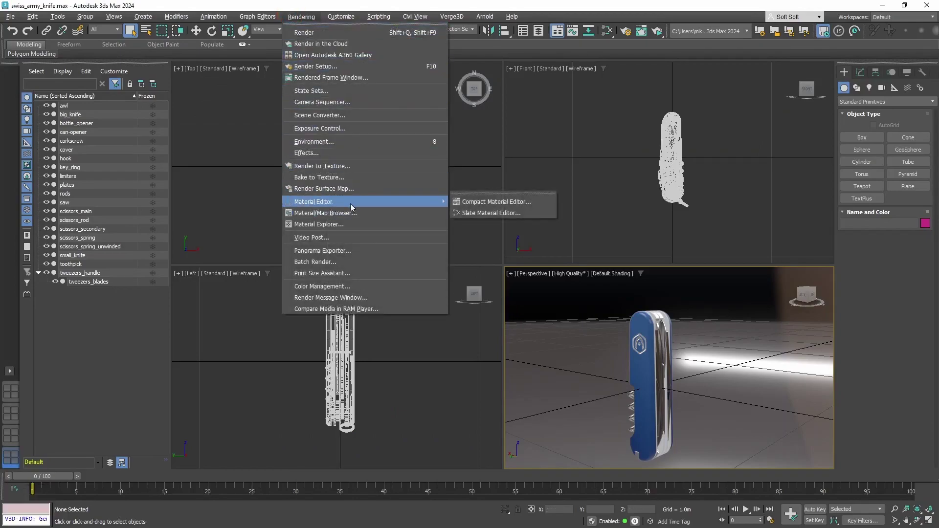
left_click(491, 215)
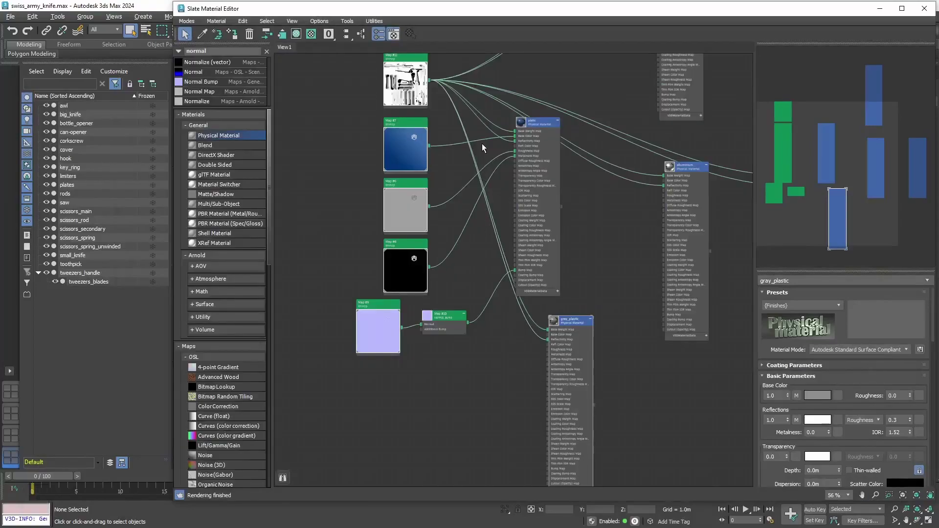
middle_click_drag(482, 150, 482, 193)
Step: Set Map #7's Verge3D Texture Params anisotropic filtering to 16
double_click(413, 193)
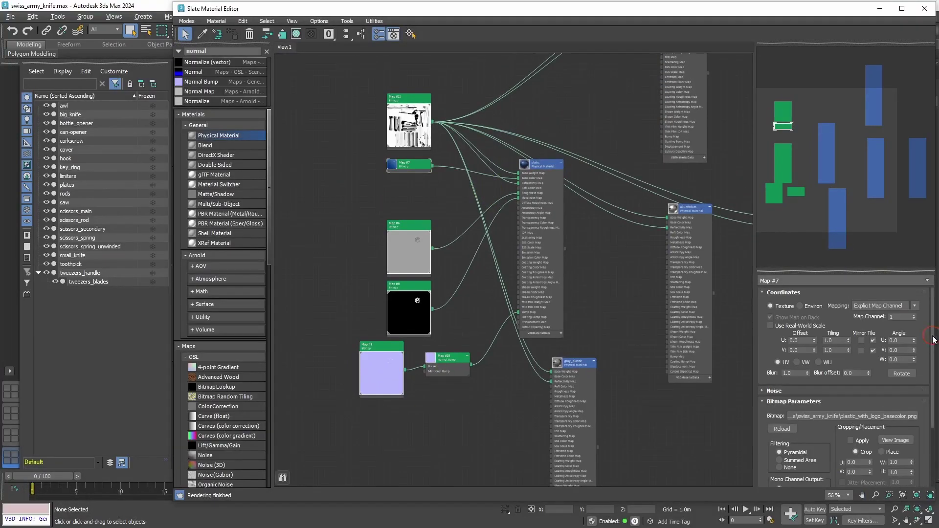
left_click_drag(934, 340, 933, 387)
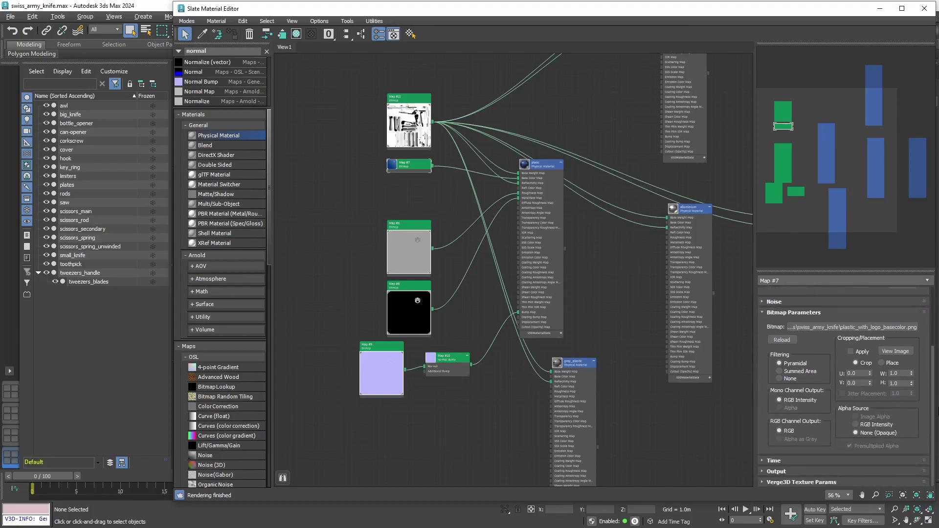
left_click(799, 483)
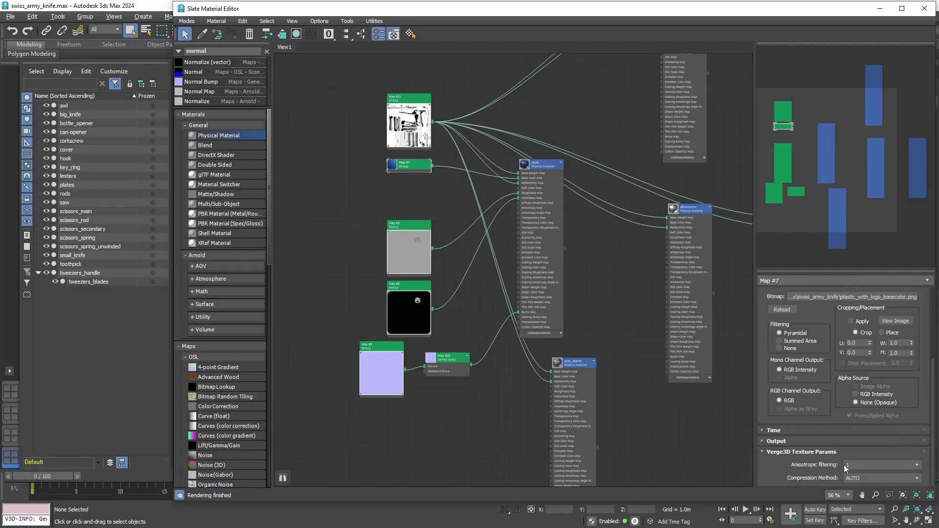
left_click(868, 463)
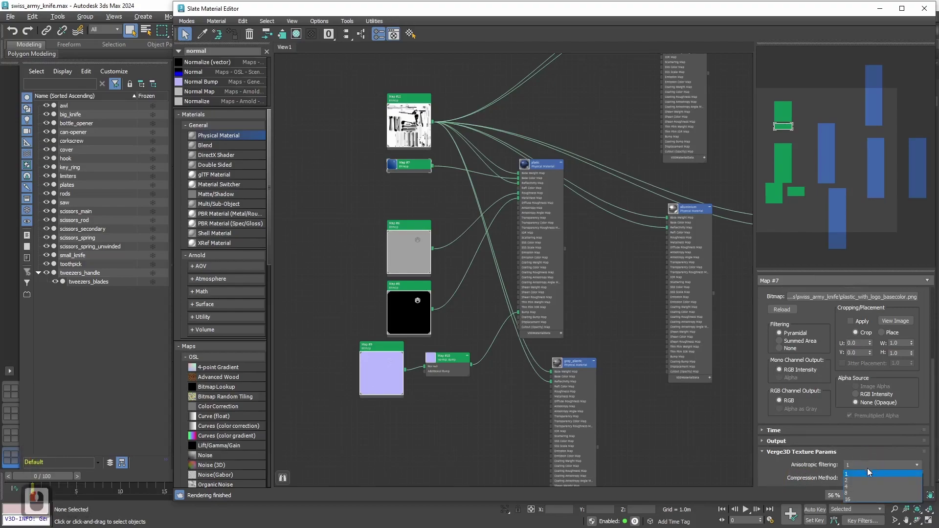
left_click(852, 500)
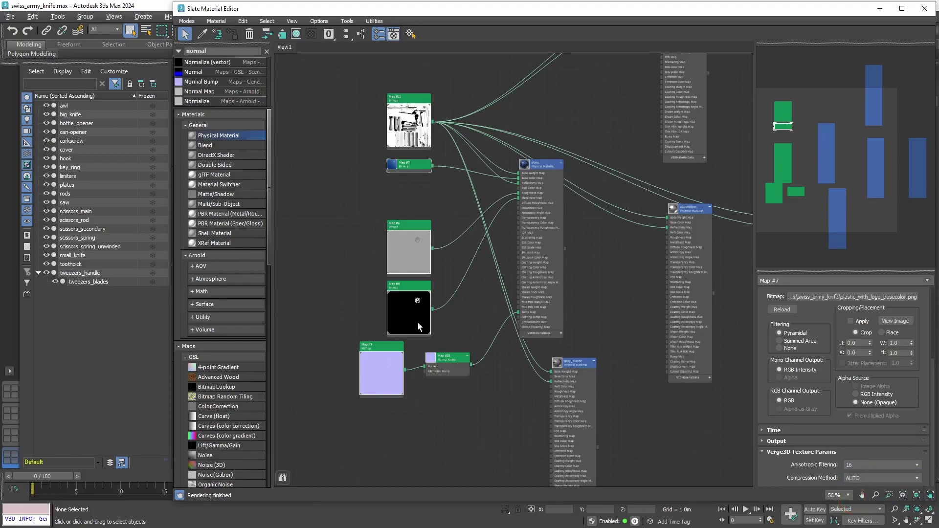
double_click(382, 365)
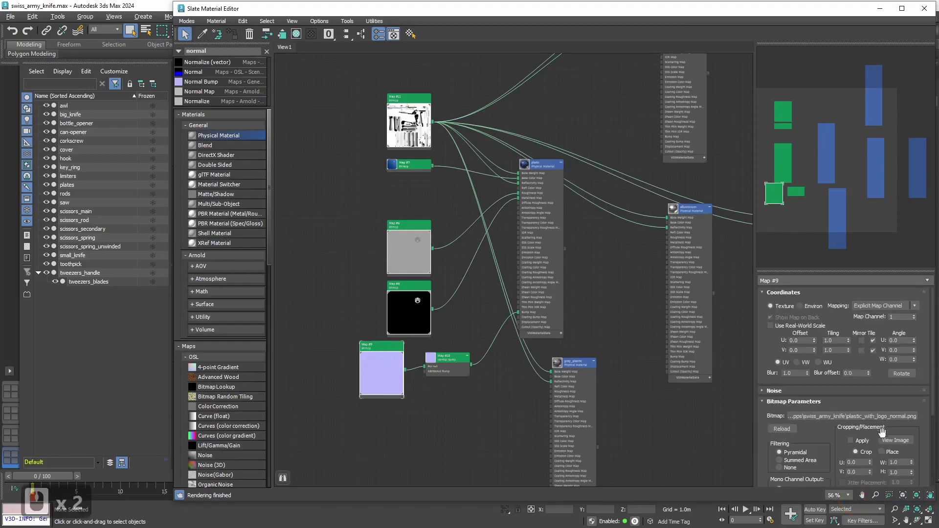
Step: Set Verge3D anisotropic filtering to 16 on Map #9, Map #8 and Map #6
scroll(840, 433, "down", 7)
scroll(839, 433, "down", 6)
left_click(871, 465)
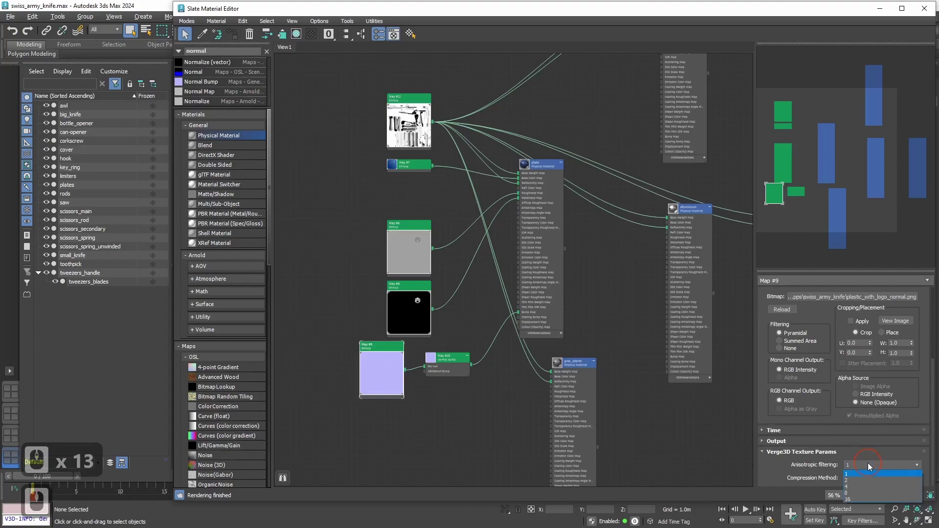
left_click(855, 499)
double_click(406, 305)
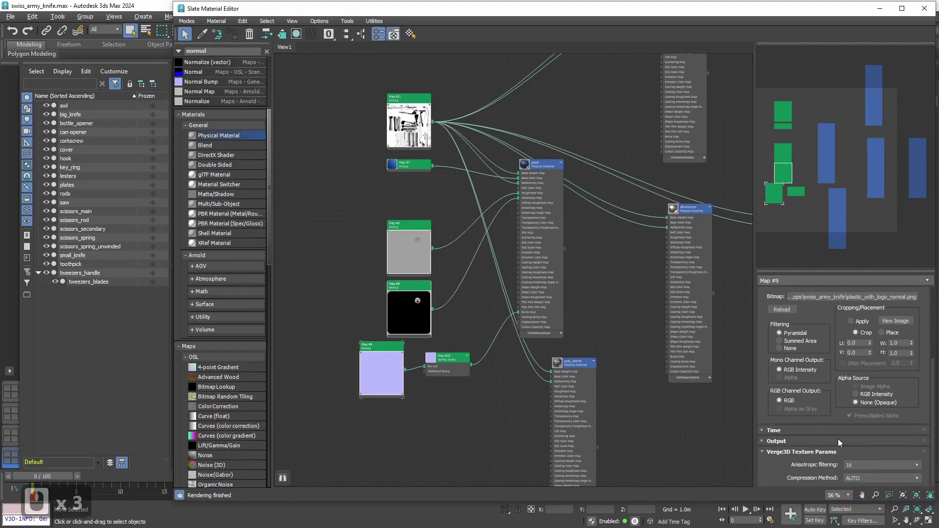
scroll(806, 458, "down", 12)
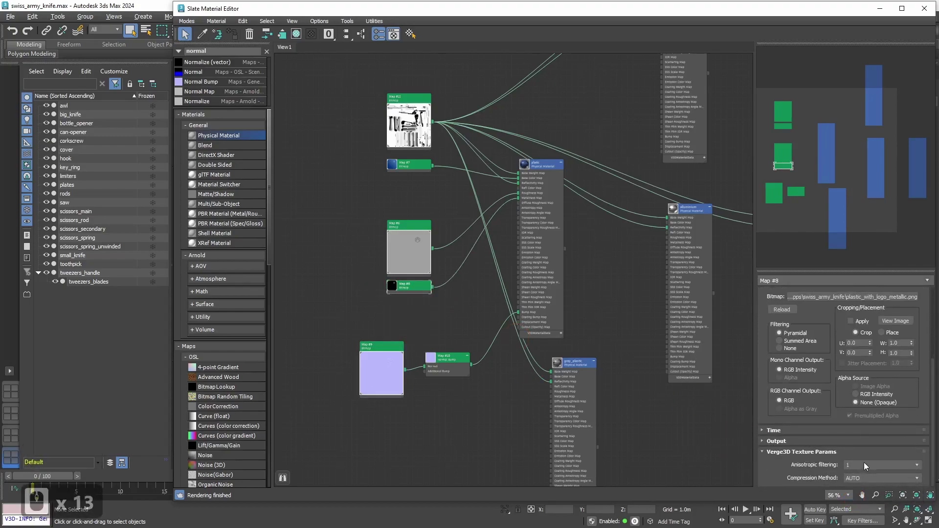
left_click(864, 464)
left_click(861, 499)
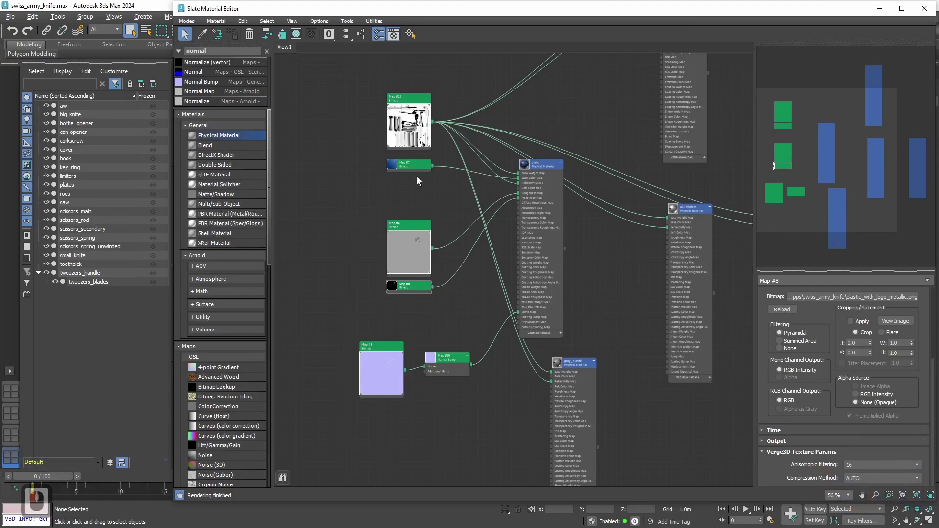
left_click(492, 308)
double_click(416, 257)
scroll(818, 455, "down", 10)
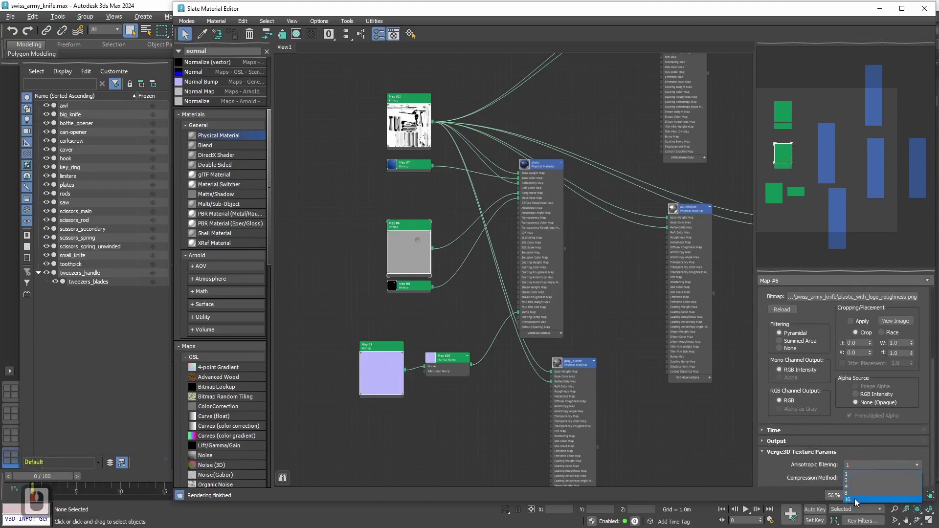
left_click(857, 502)
Step: Expand the Map #8 and Map #7 node previews and rearrange the Map #9 and Map #10 nodes
double_click(392, 288)
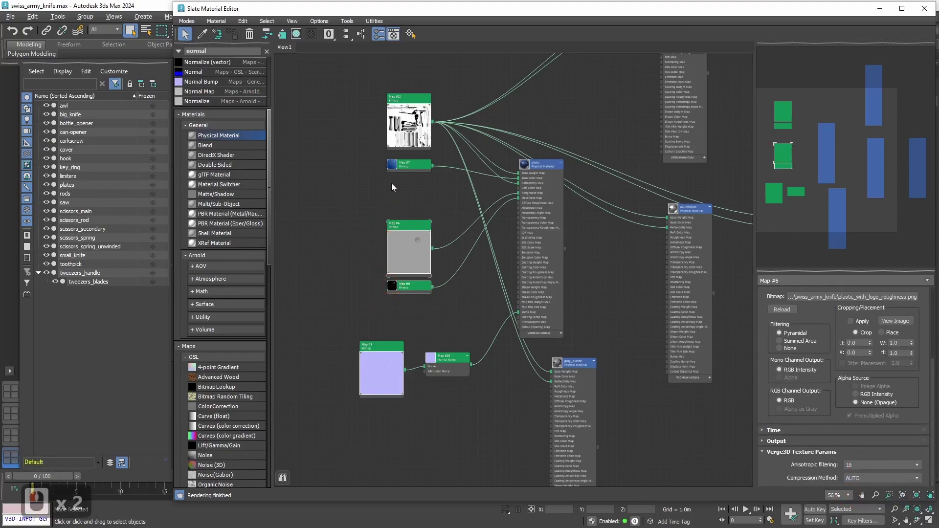
double_click(393, 166)
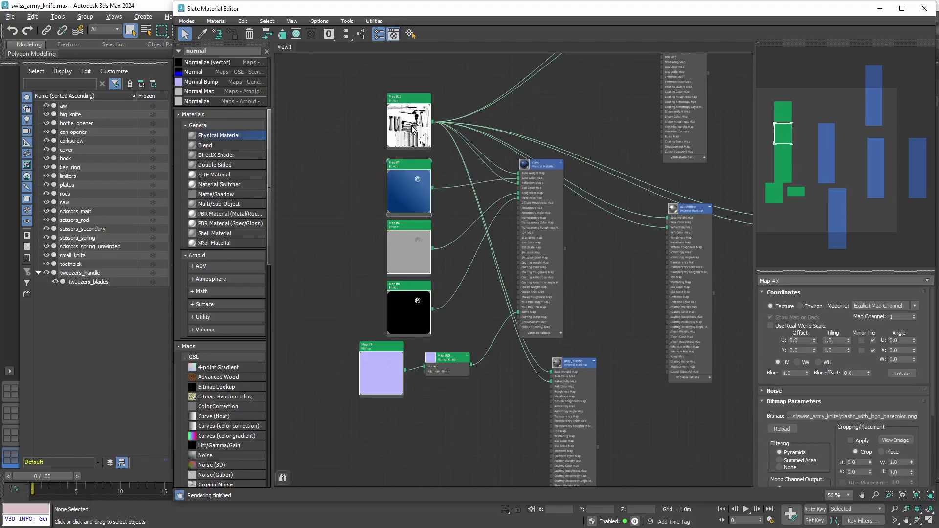
left_click(411, 144)
middle_click_drag(488, 274, 479, 271)
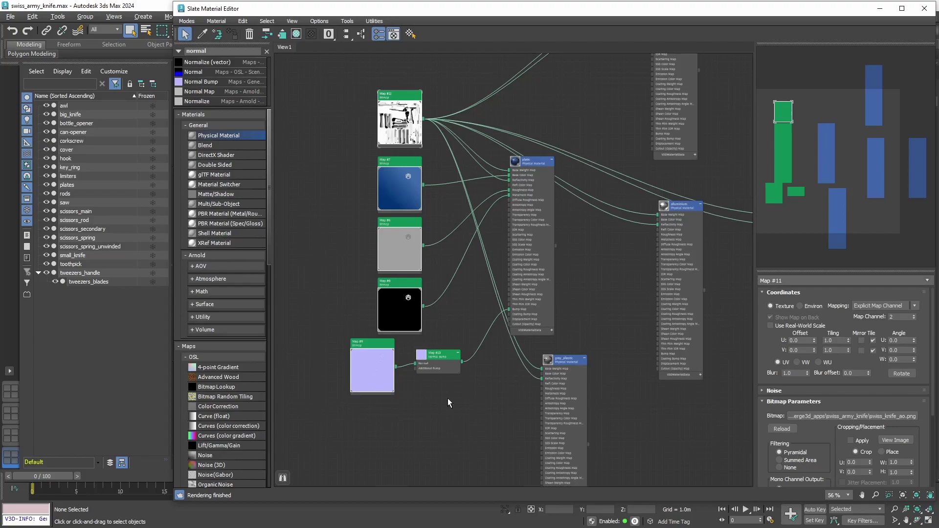
left_click_drag(443, 360, 472, 360)
left_click_drag(379, 354, 406, 360)
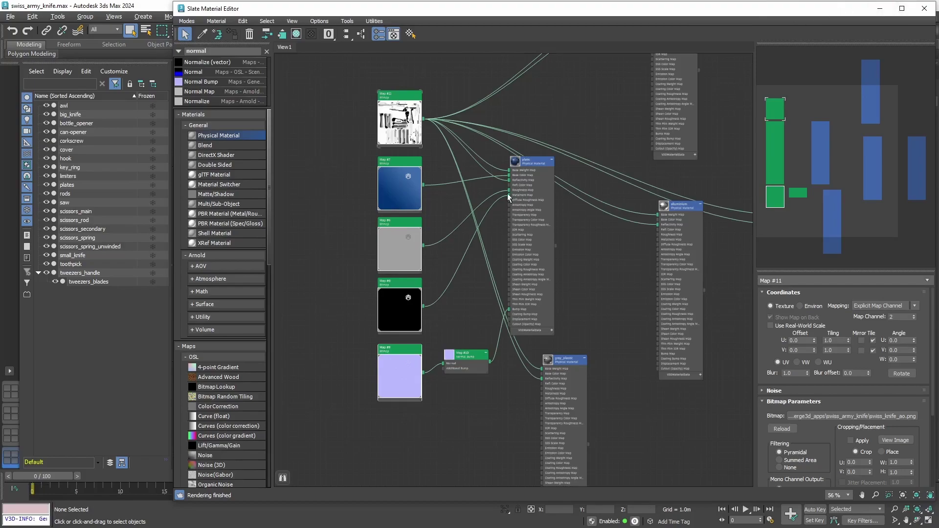
Step: Close the material editor and export the scene with Verge3D, overwriting swiss_army_knife.gltf
left_click(881, 8)
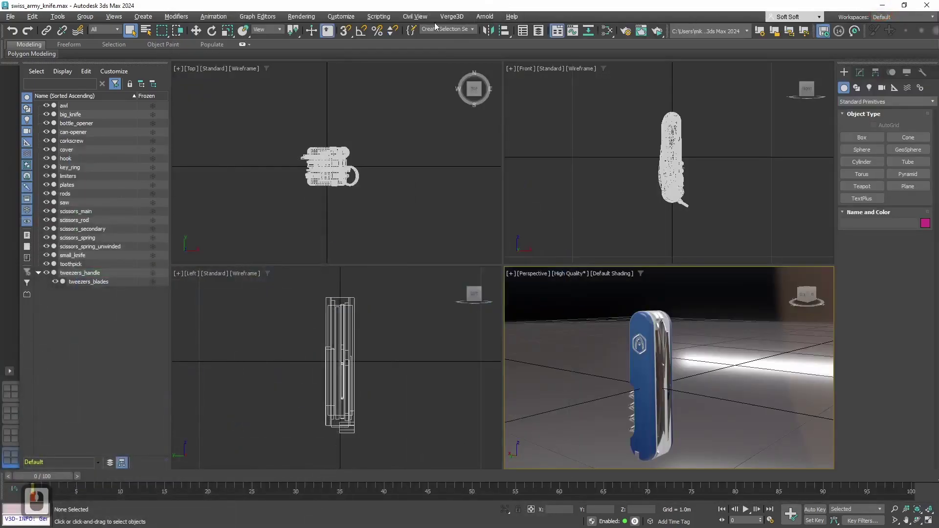
left_click(451, 17)
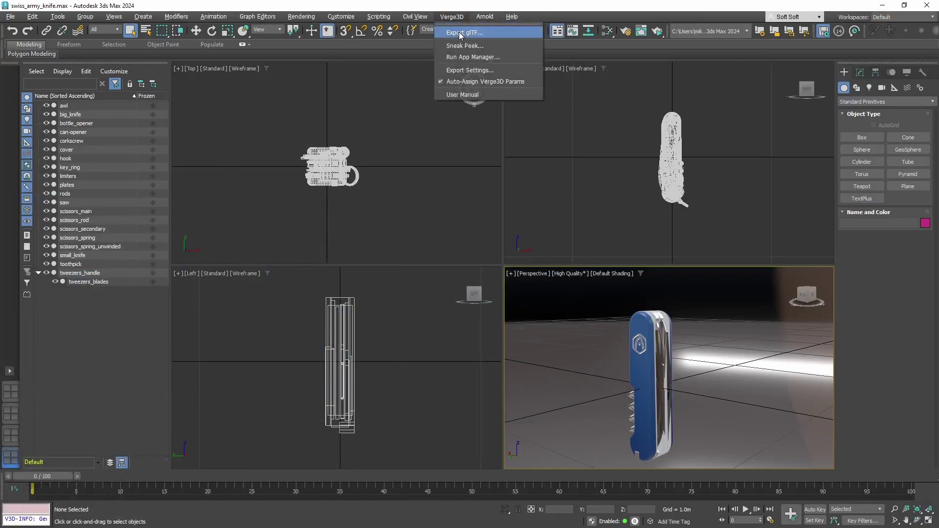
left_click(460, 33)
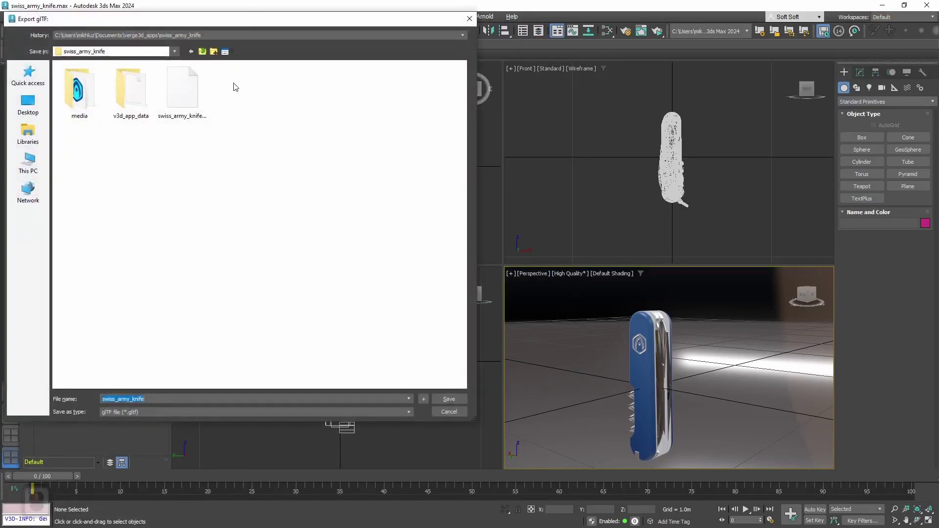
left_click(182, 123)
left_click(449, 399)
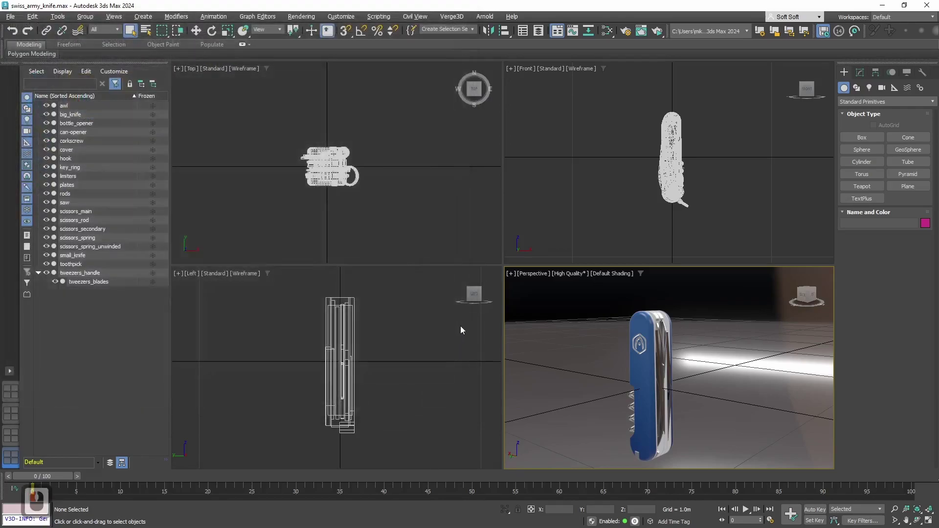
left_click(524, 281)
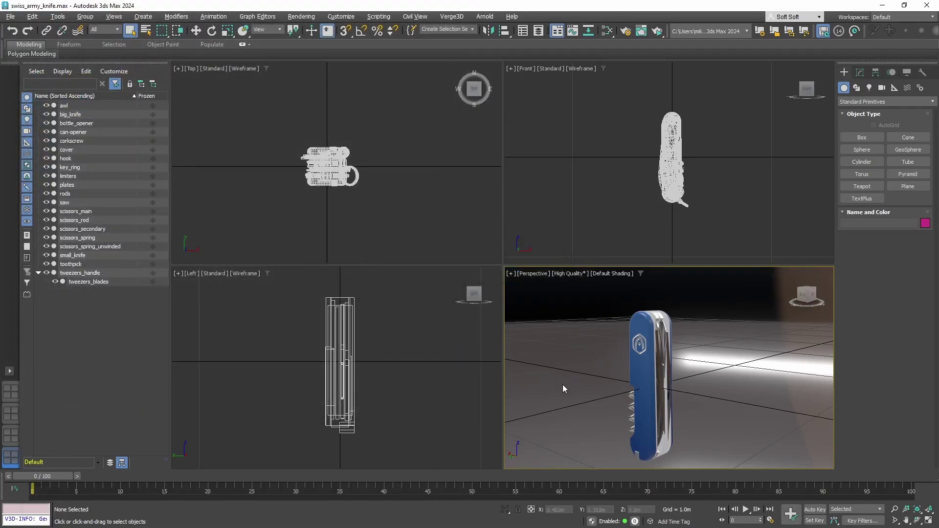
Step: In swiss_army_knife.html, orbit to the knife's back and zoom in and out to check texture sharpness
key("alt+Tab")
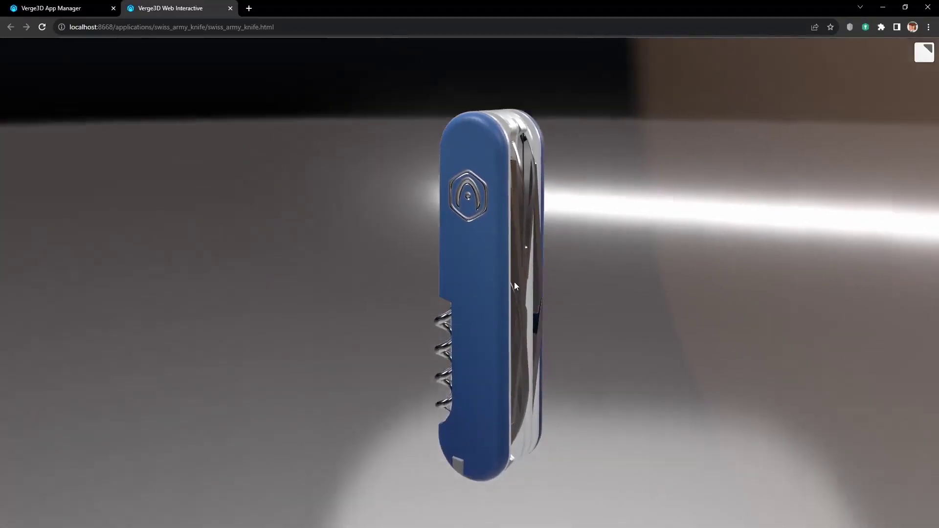
left_click(515, 286, "ctrl")
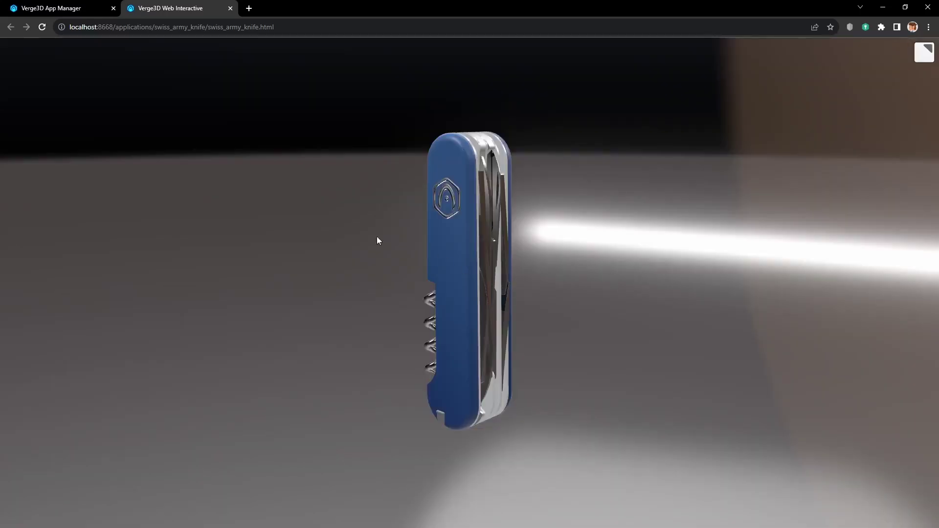
left_click_drag(347, 239, 432, 216)
scroll(374, 169, "up", 4)
scroll(432, 221, "down", 3)
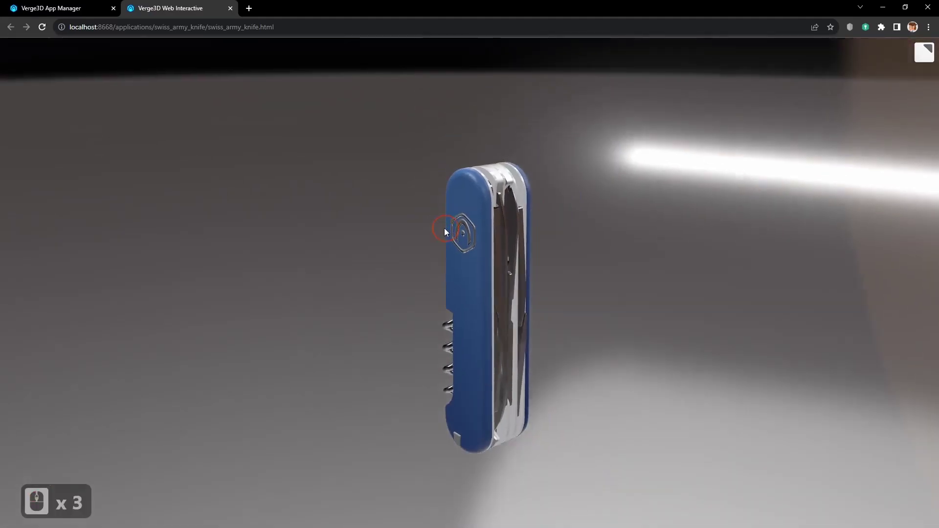
left_click(433, 226)
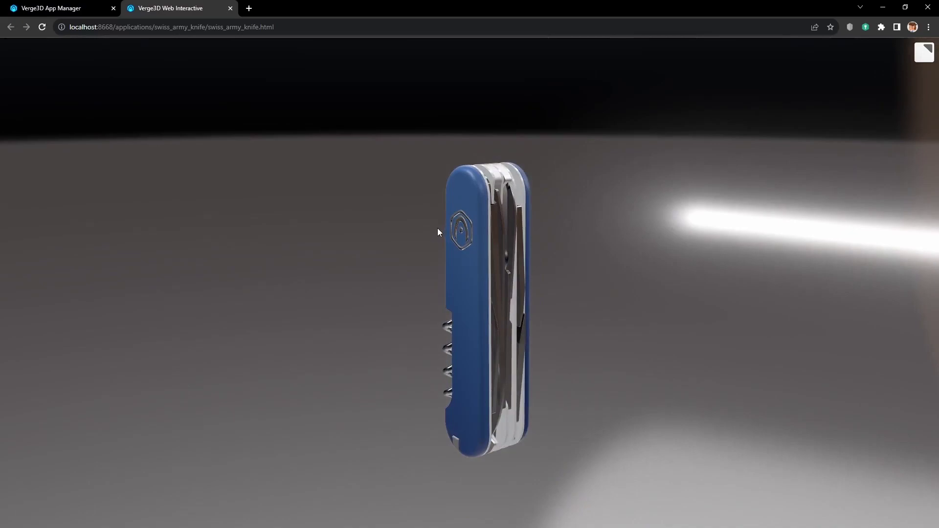